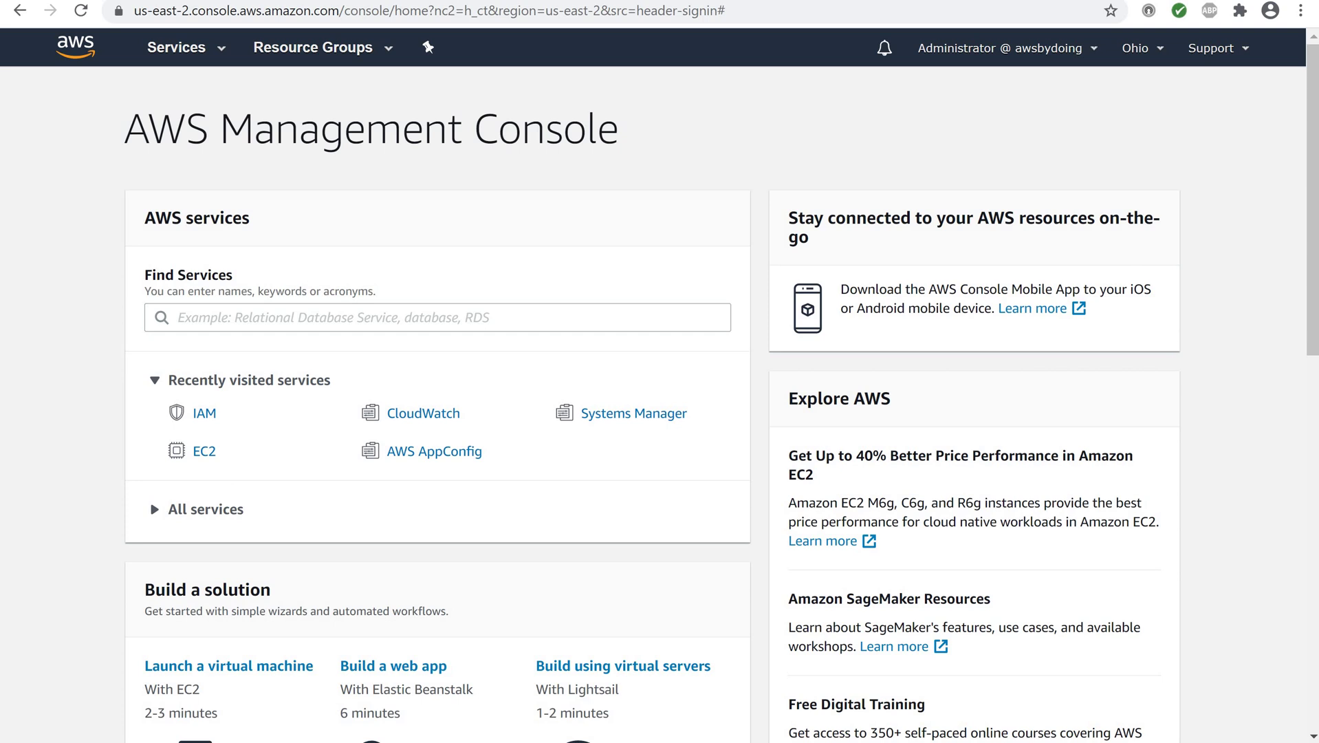
Step: Find and open the IAM service, then start creating a new role from its roles list
{"action": "left_click", "coordinate": [334, 317]}
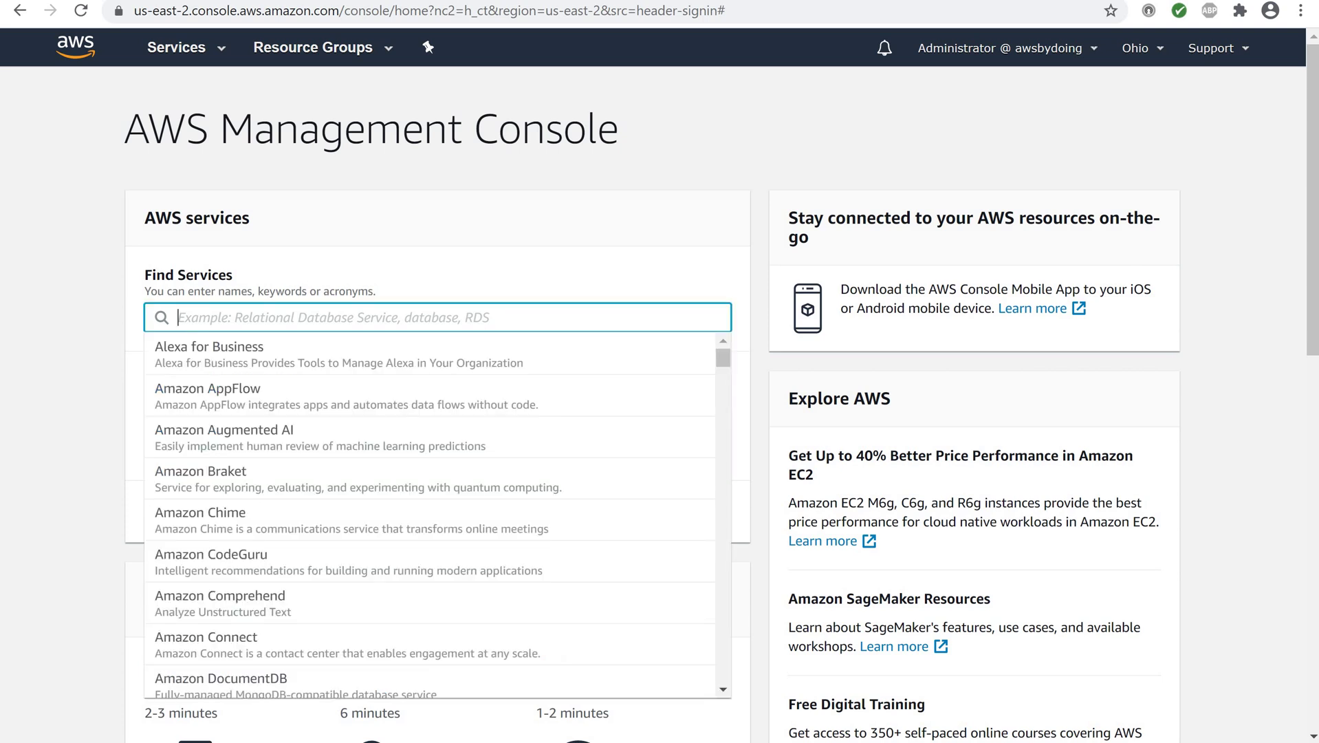
{"action": "type", "text": "iam"}
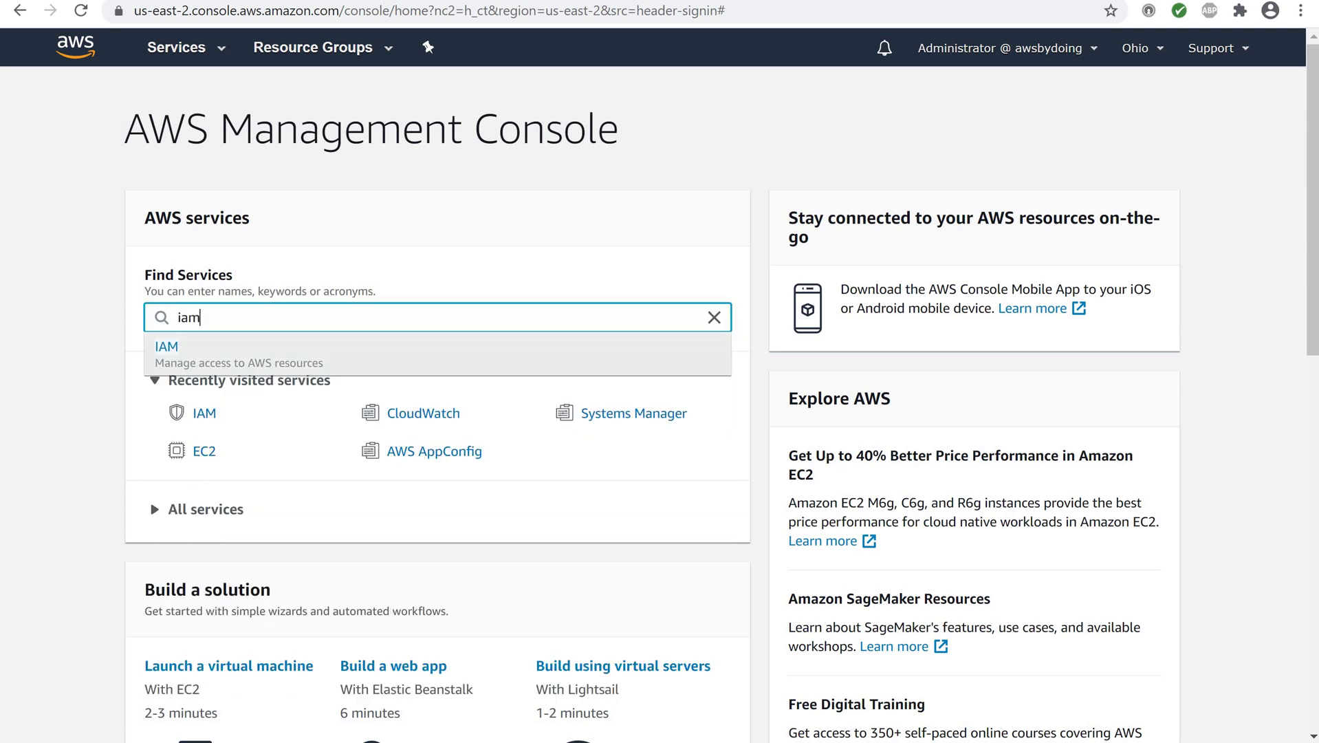
{"action": "left_click", "coordinate": [159, 345]}
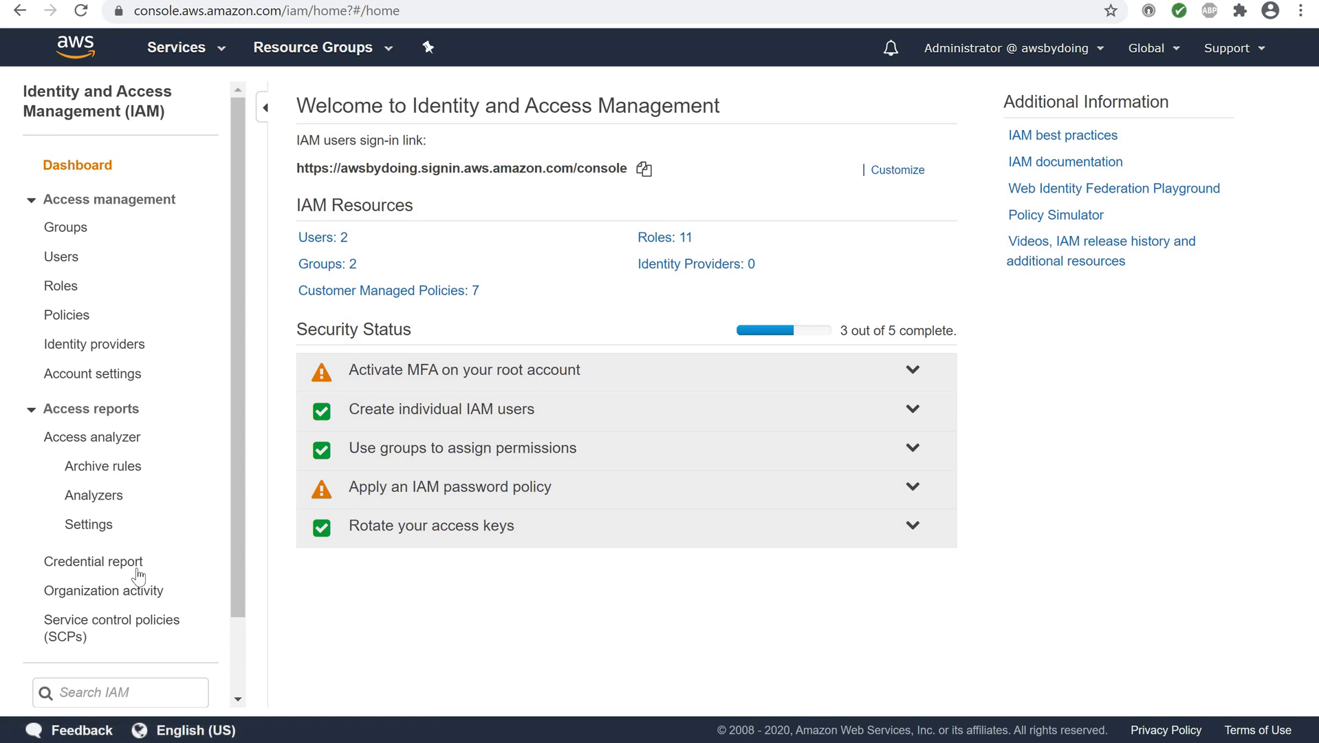
{"action": "left_click", "coordinate": [60, 291]}
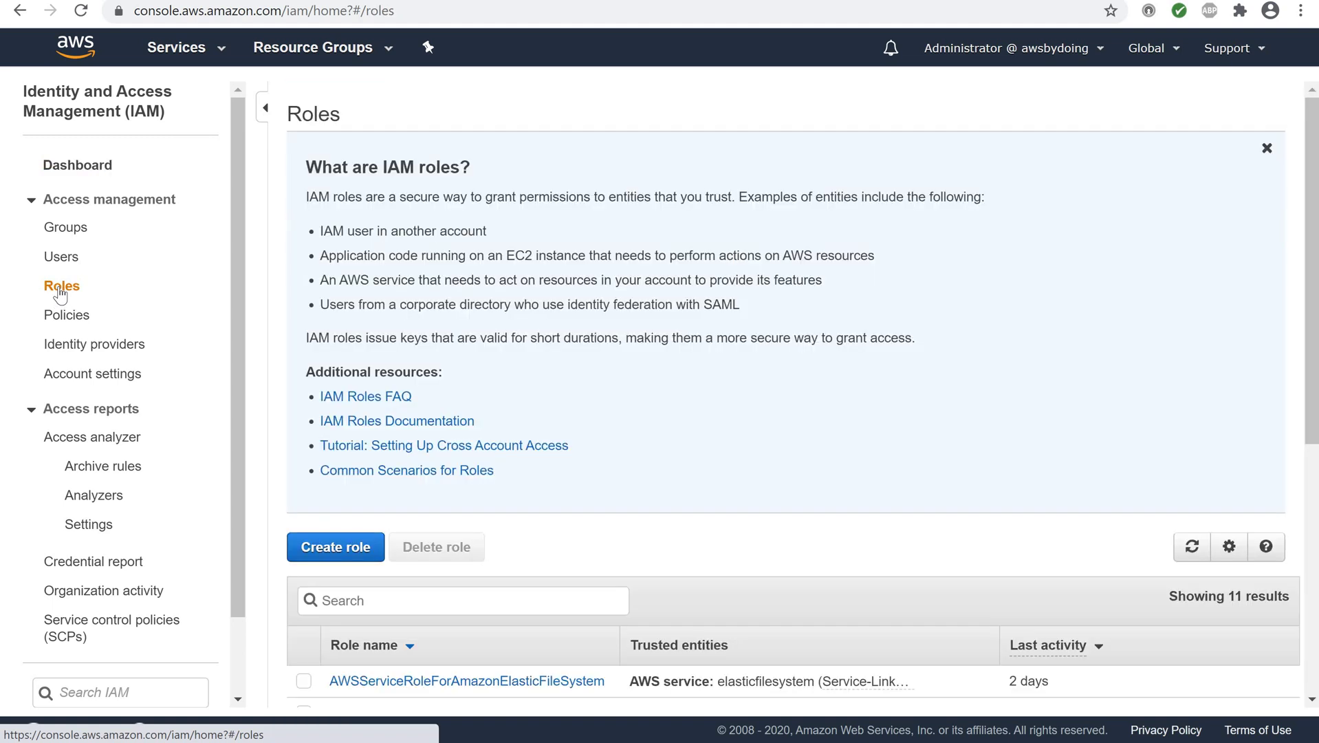
{"action": "left_click", "coordinate": [336, 547]}
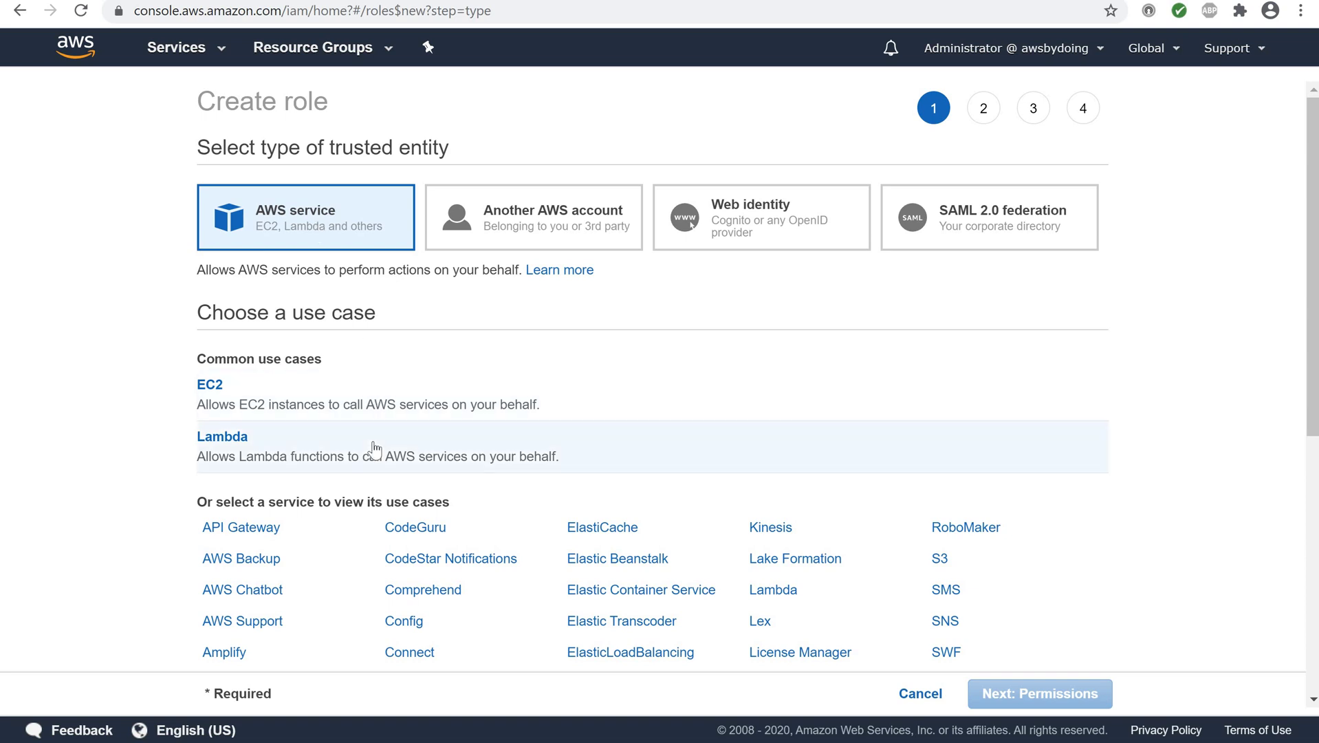
Step: Choose EC2 as the role's trusted AWS service with the plain EC2 use case, and continue to the permissions
{"action": "scroll", "coordinate": [374, 448], "scroll_direction": "down", "scroll_amount": 4}
{"action": "scroll", "coordinate": [374, 448], "scroll_direction": "down", "scroll_amount": 3}
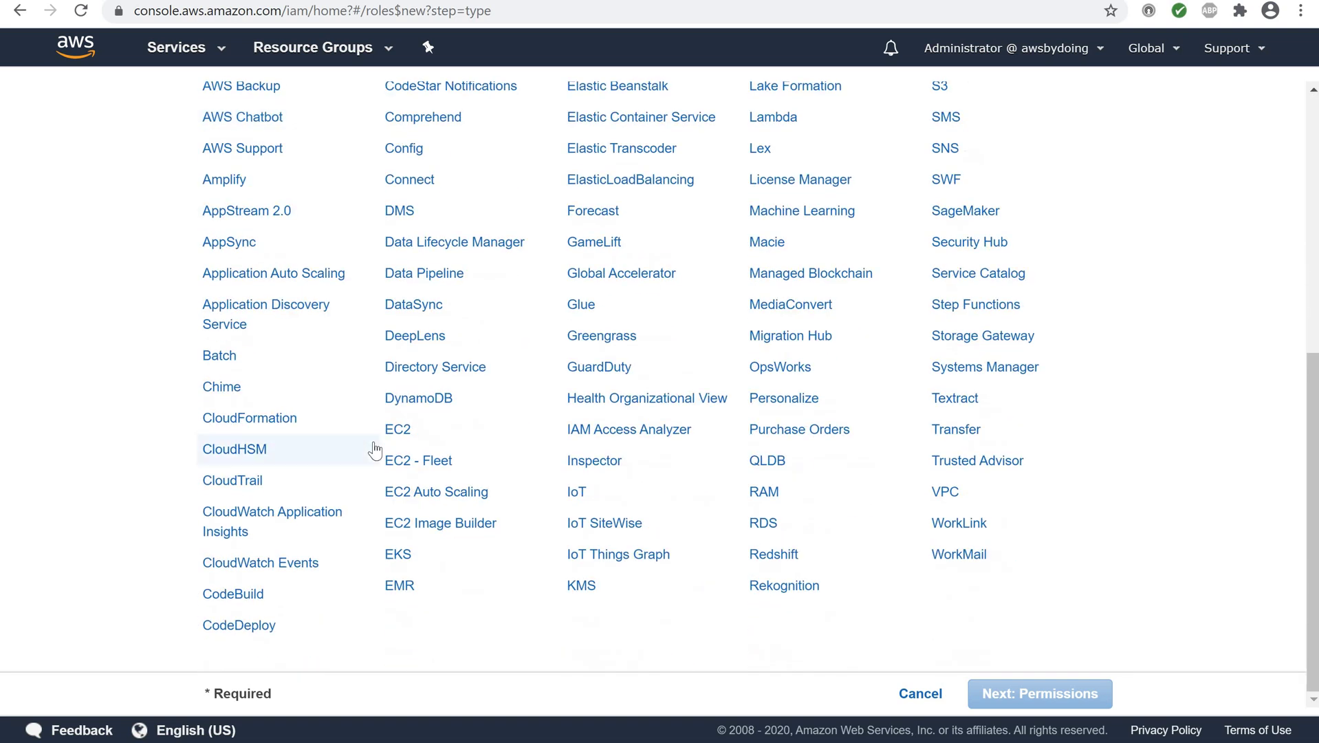
{"action": "scroll", "coordinate": [376, 446], "scroll_direction": "up", "scroll_amount": 3}
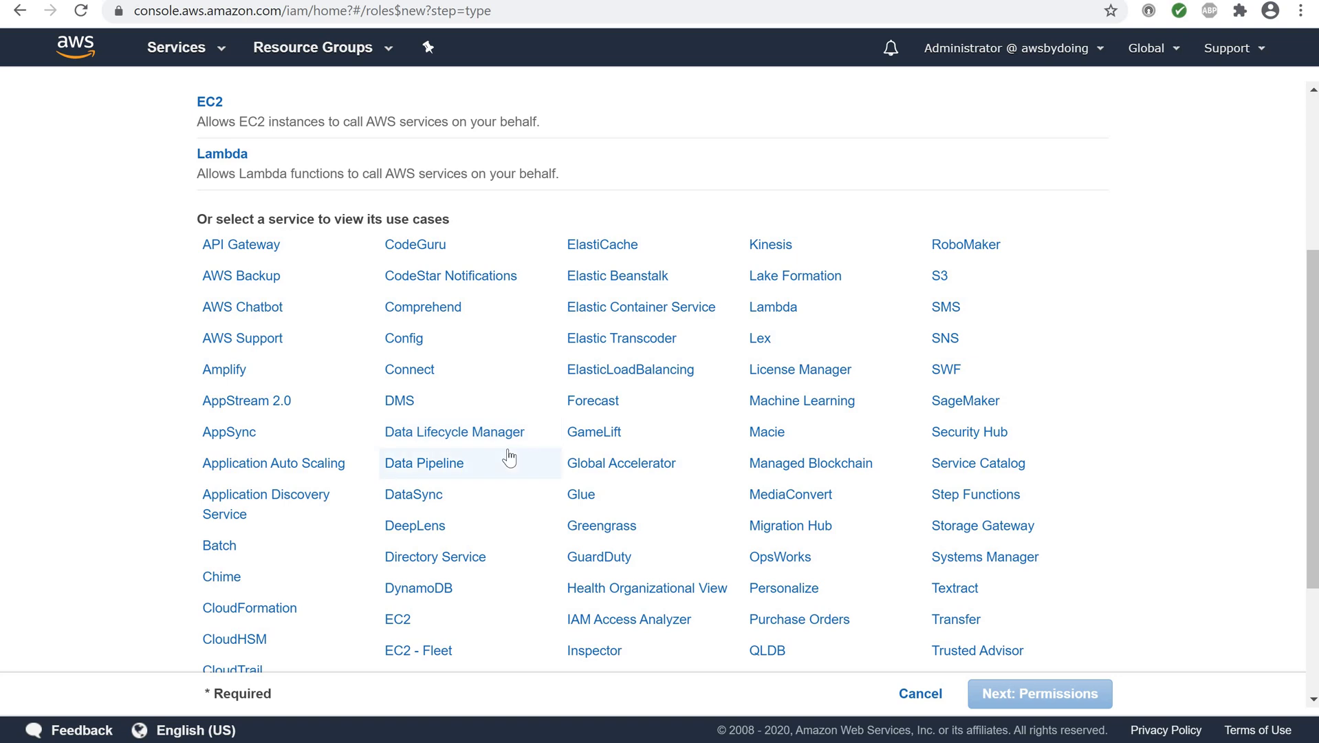
{"action": "scroll", "coordinate": [507, 455], "scroll_direction": "down", "scroll_amount": 3}
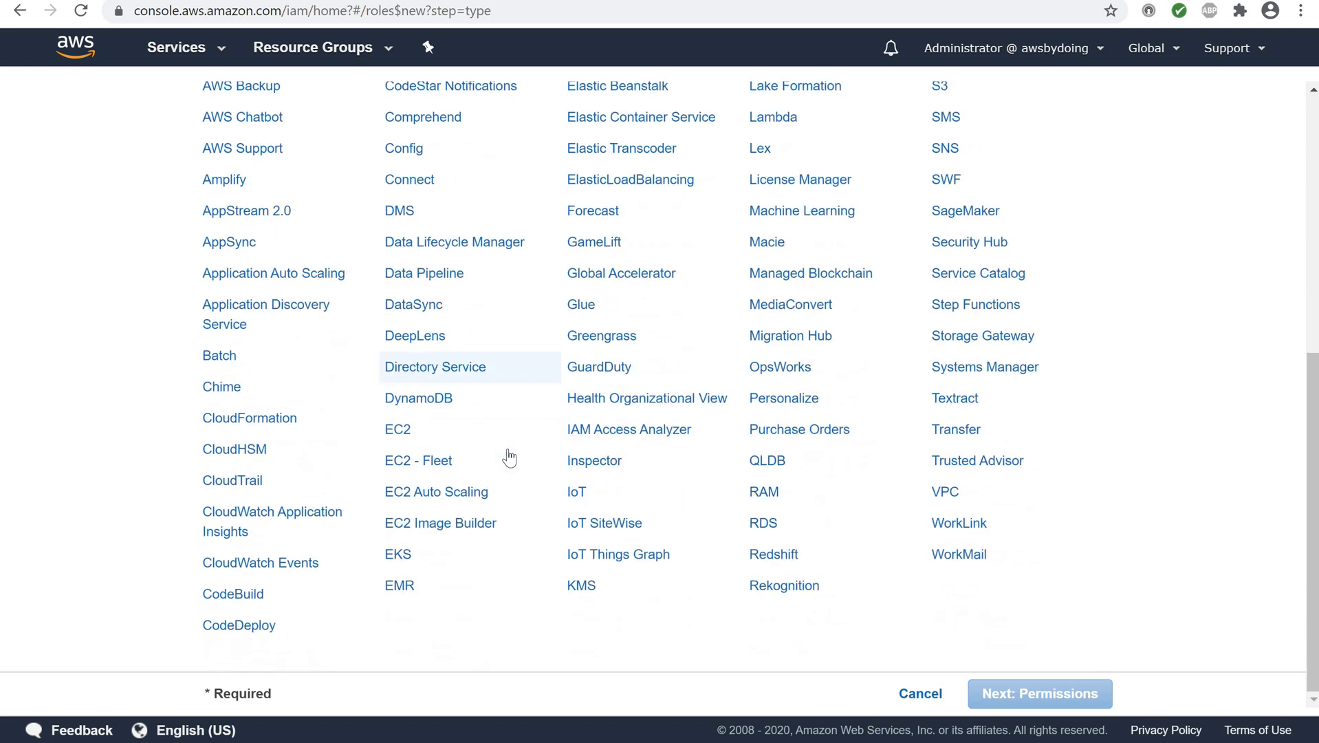
{"action": "left_click", "coordinate": [396, 430]}
{"action": "scroll", "coordinate": [402, 440], "scroll_direction": "down", "scroll_amount": 7}
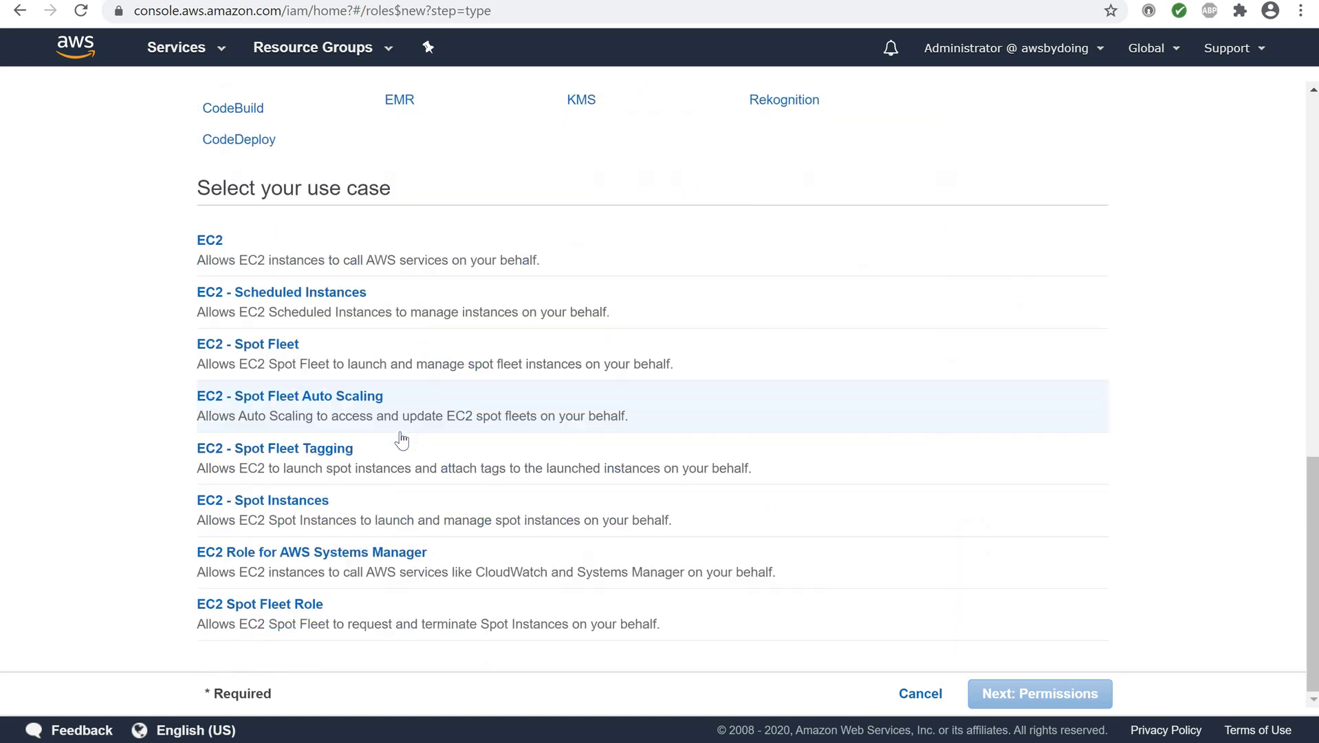
{"action": "left_click", "coordinate": [281, 249]}
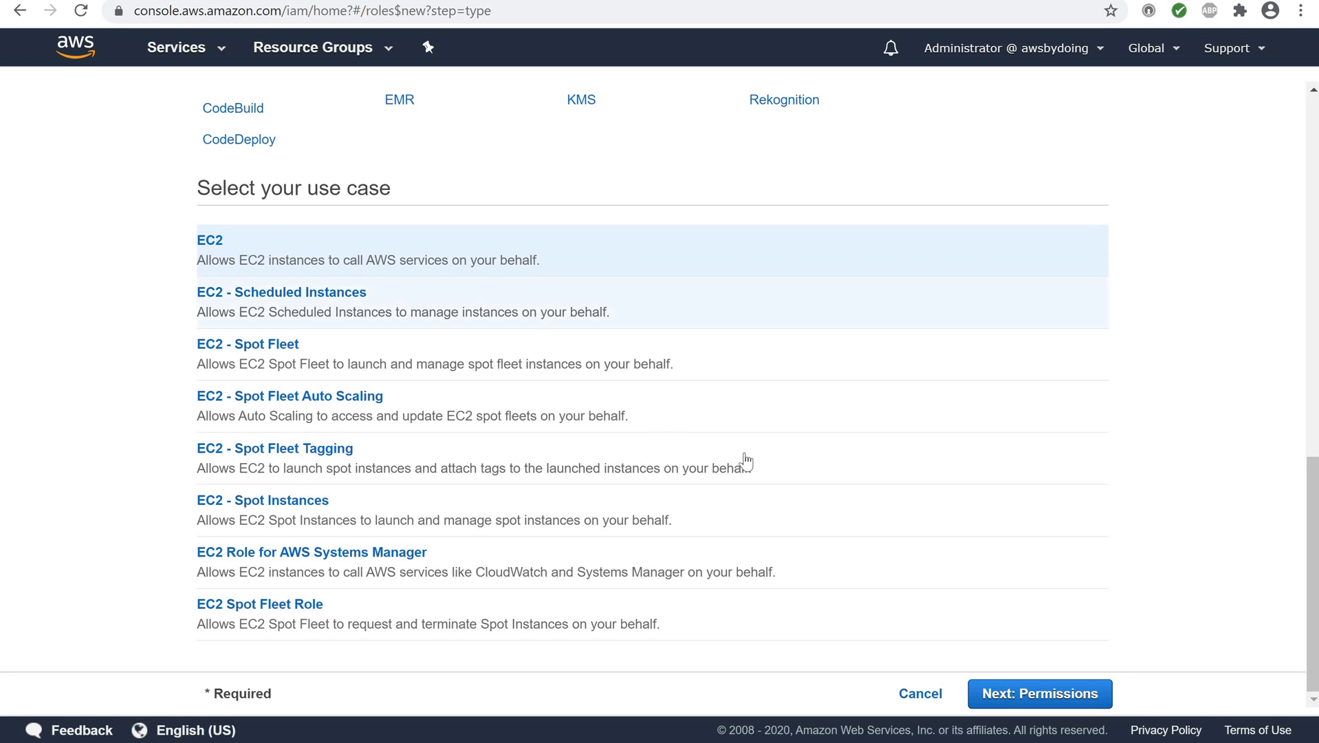
{"action": "left_click", "coordinate": [1000, 694]}
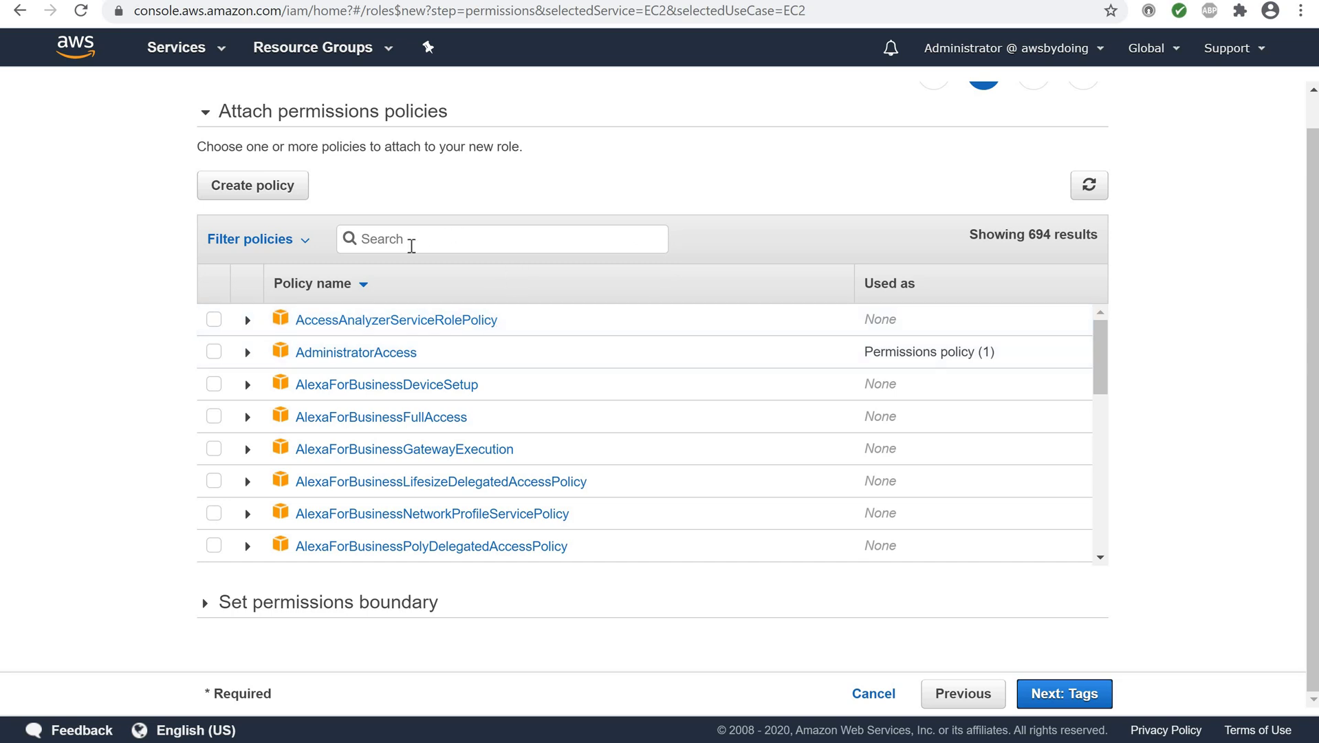
Step: Find the AmazonEC2RoleforSSM policy, attach it to the new role, and continue to the tags
{"action": "left_click", "coordinate": [411, 246]}
{"action": "type", "text": "Amaz"}
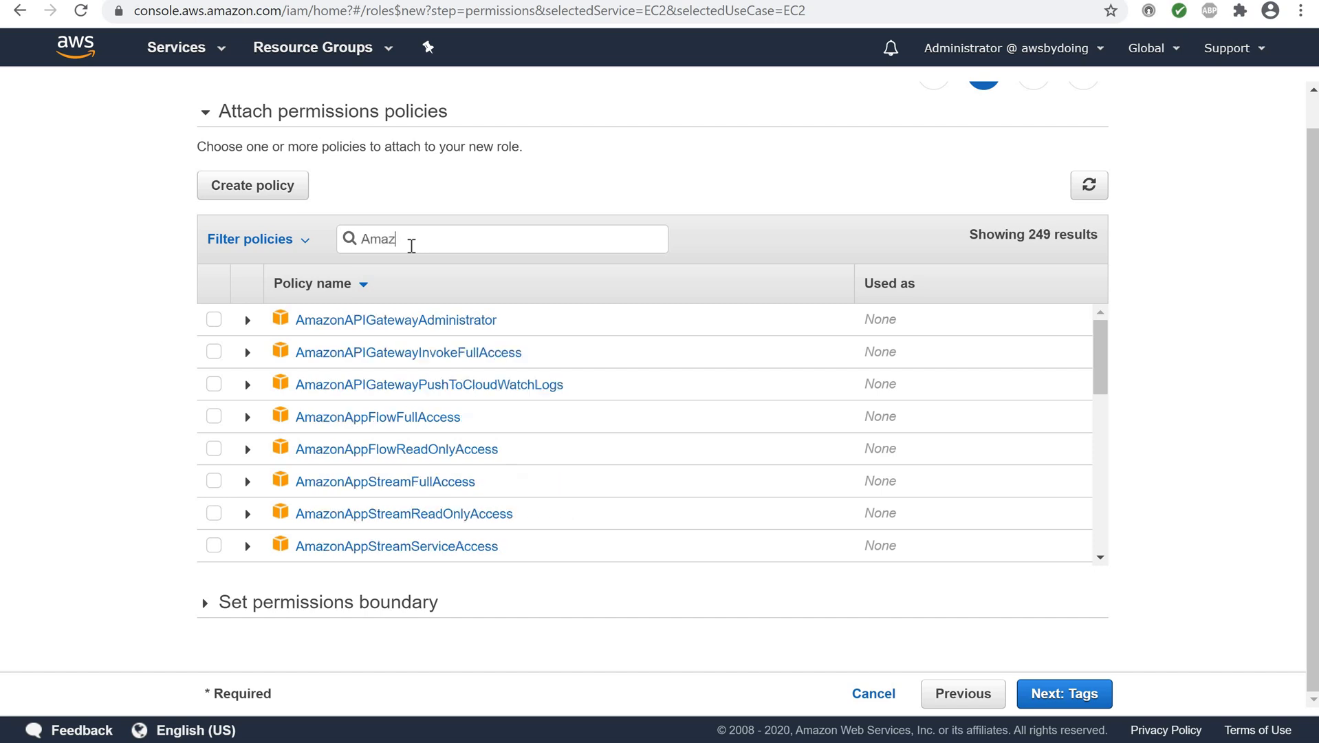
{"action": "type", "text": "onEc2Rolef"}
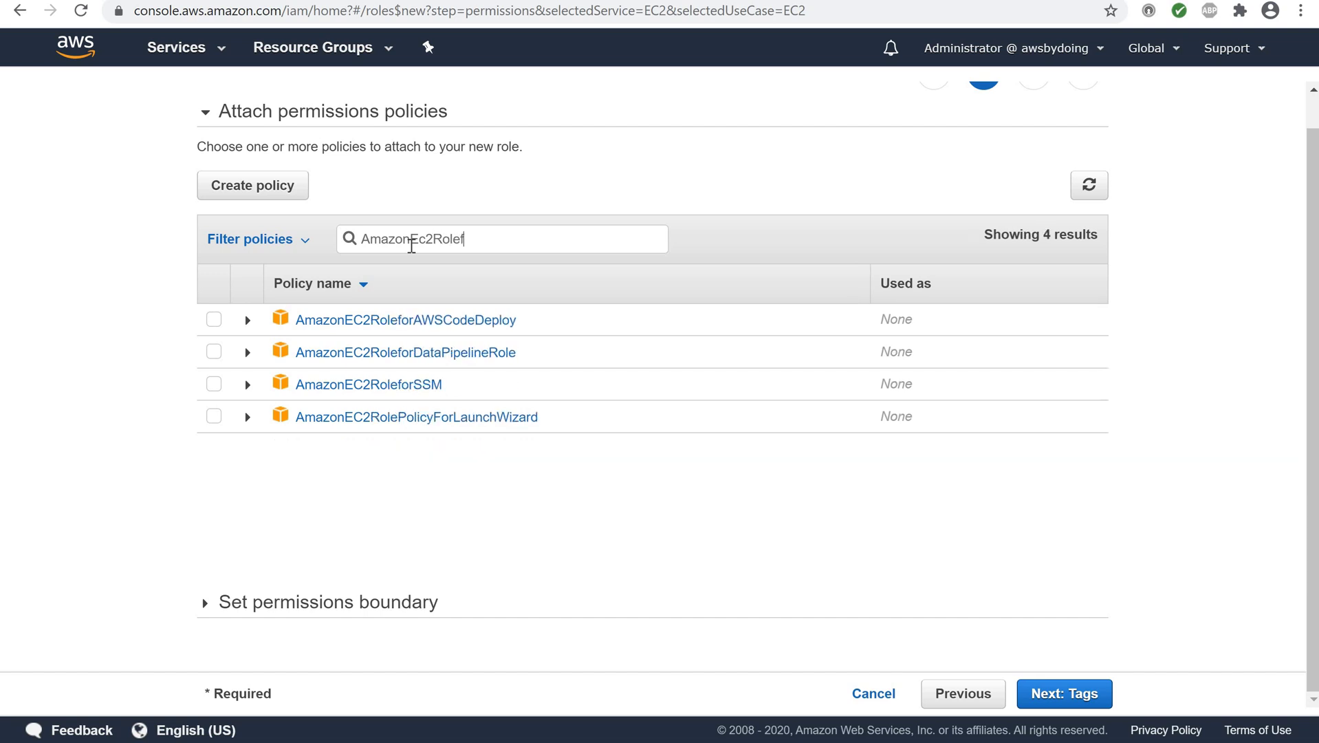
{"action": "type", "text": "or"}
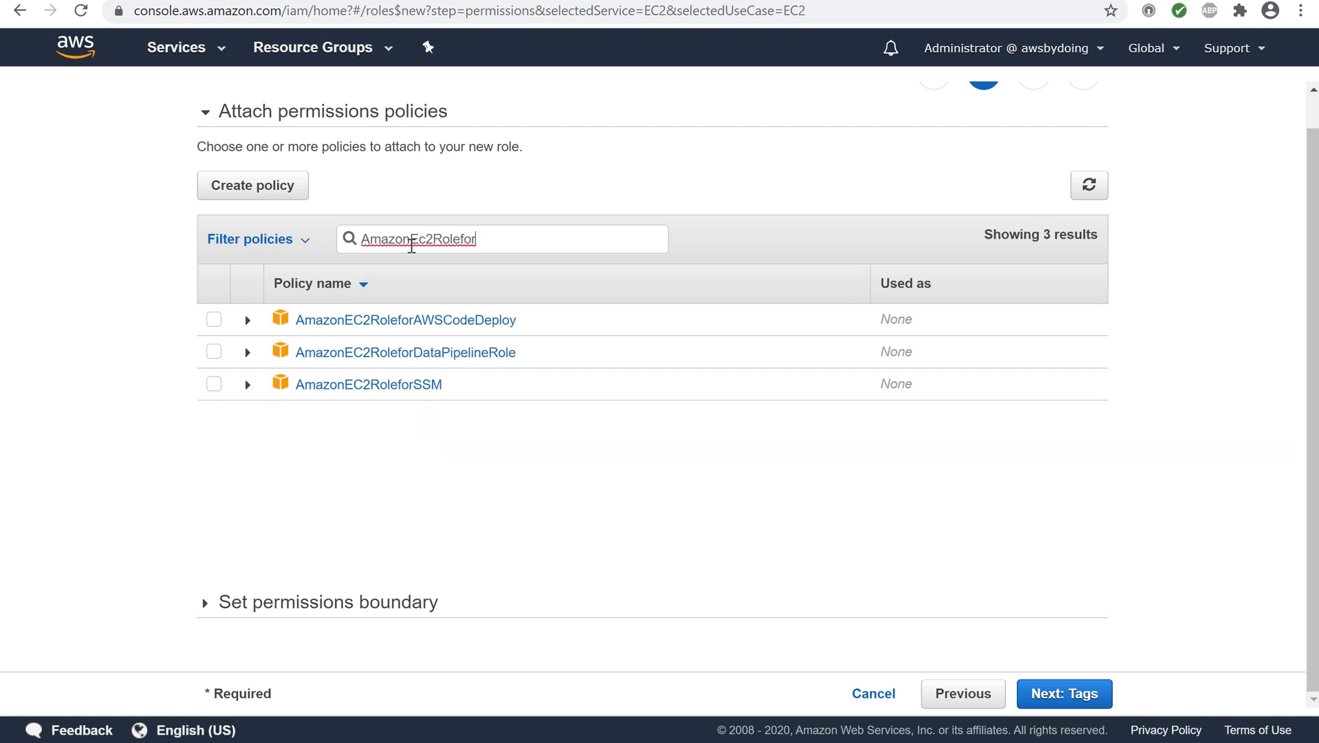
{"action": "type", "text": "SSM"}
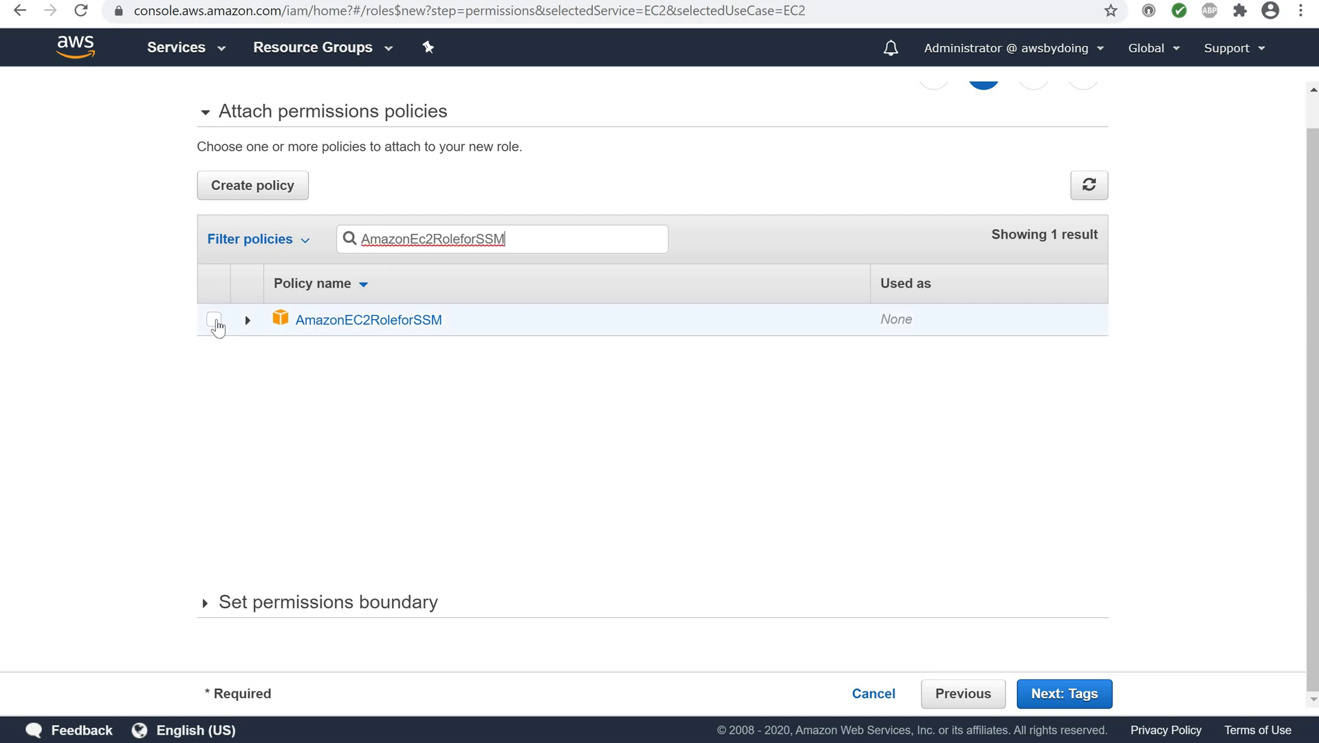
{"action": "left_click", "coordinate": [214, 319]}
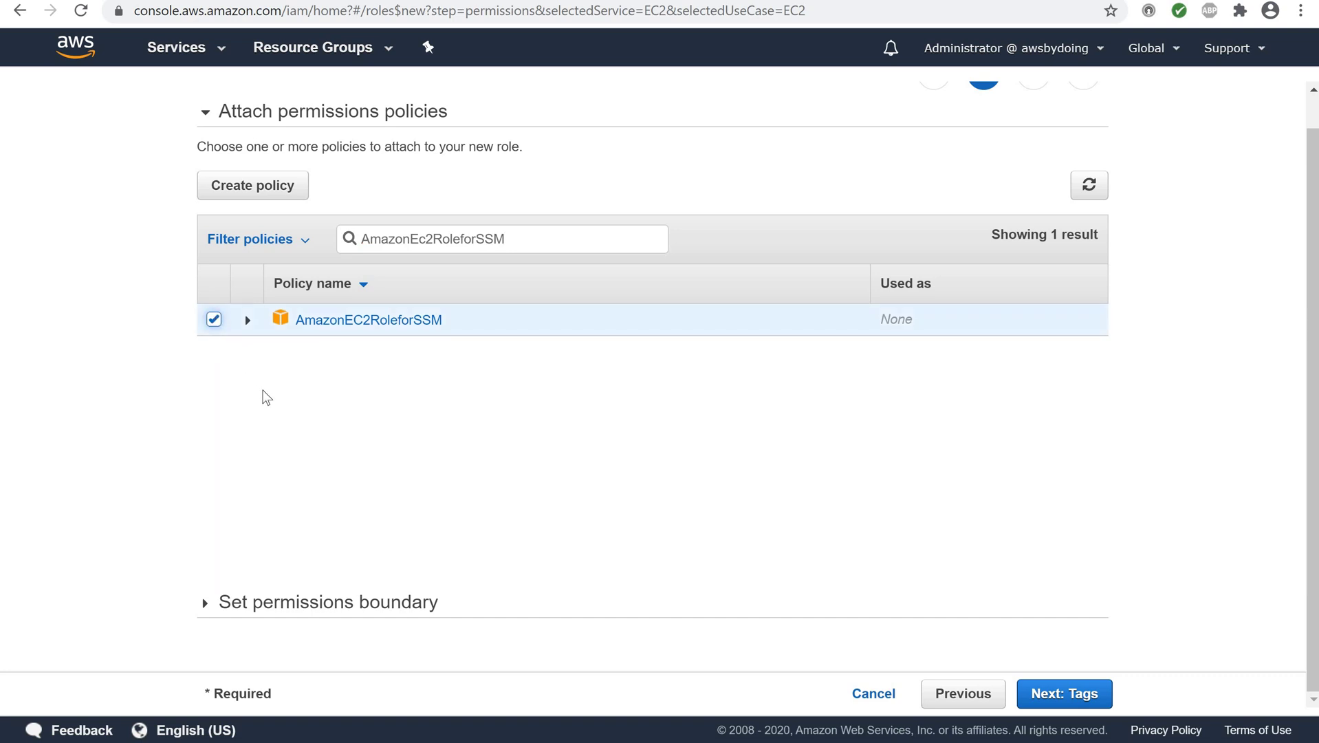
{"action": "left_click", "coordinate": [1065, 694]}
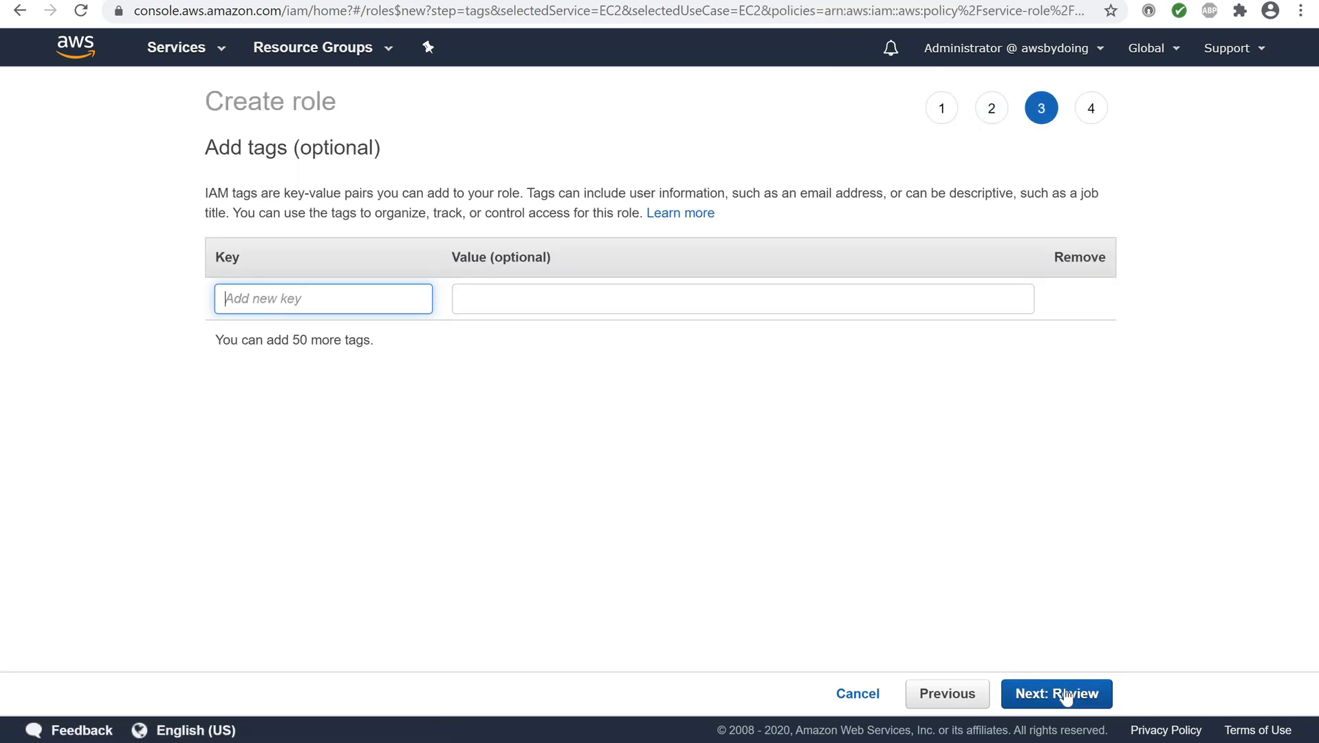
Step: Skip adding tags and name the role EnablesEC2ToAccessSystemsManagerRole
{"action": "left_click", "coordinate": [1065, 695]}
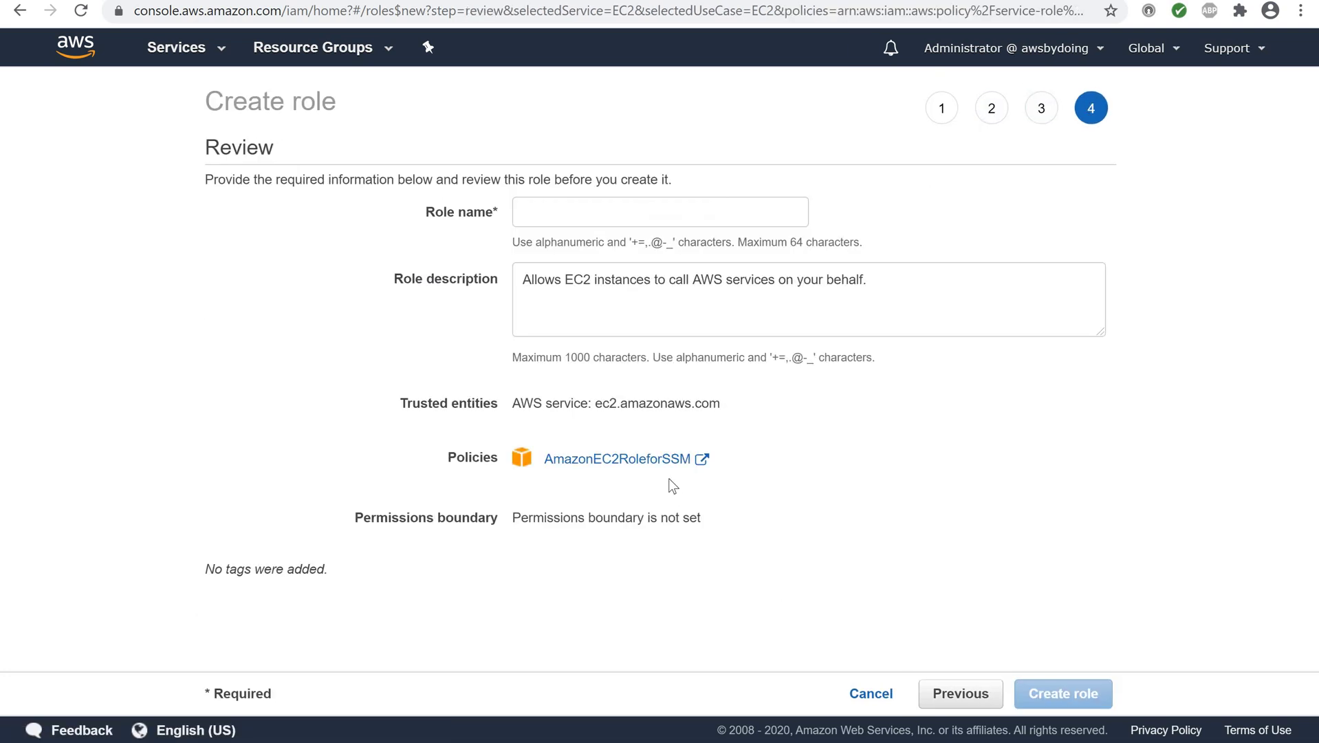
{"action": "left_click", "coordinate": [539, 215]}
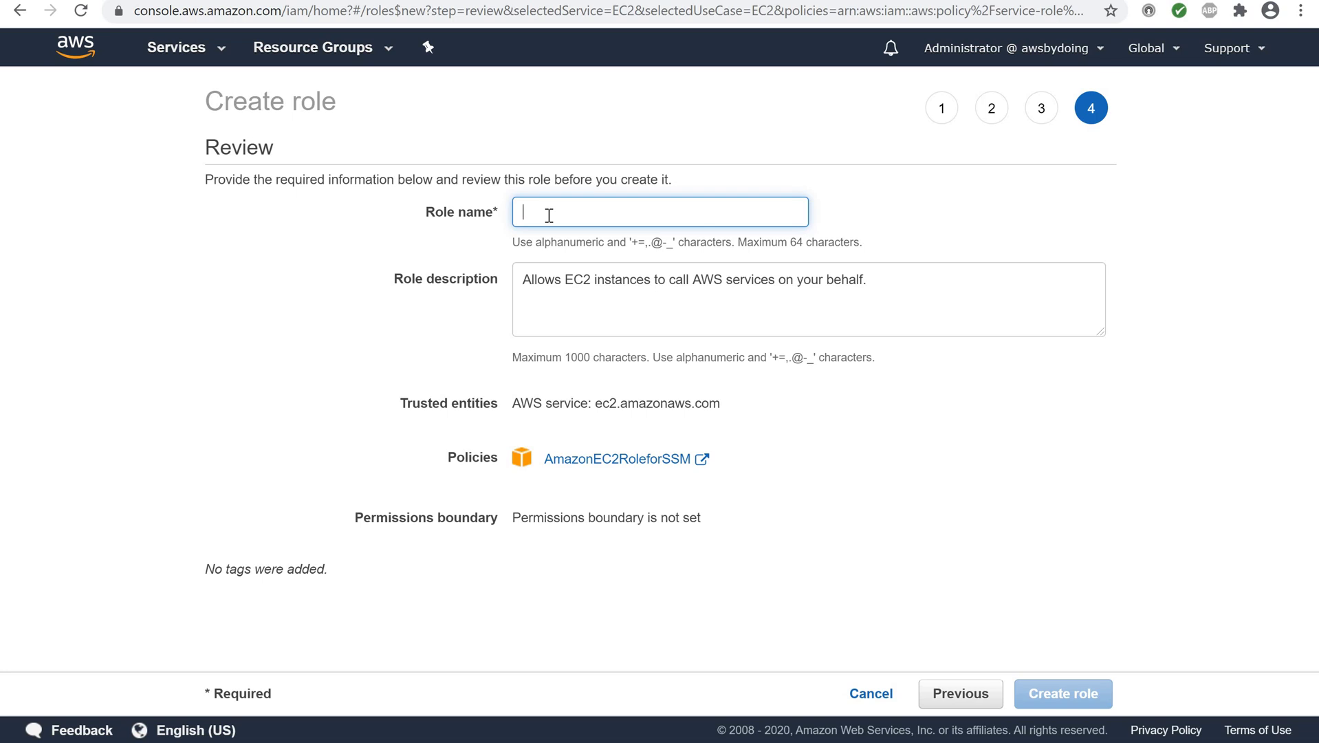
{"action": "type", "text": "Enab"}
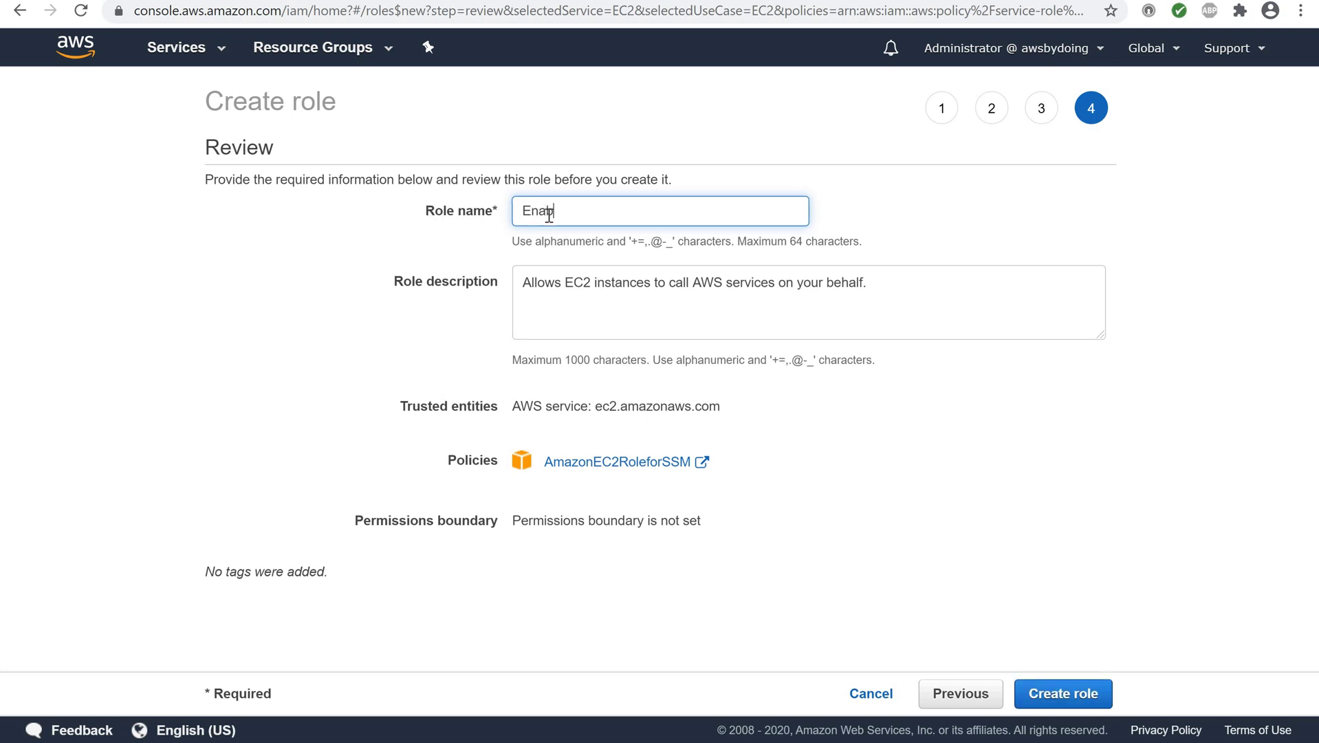
{"action": "type", "text": "lesEC2ToAccess"}
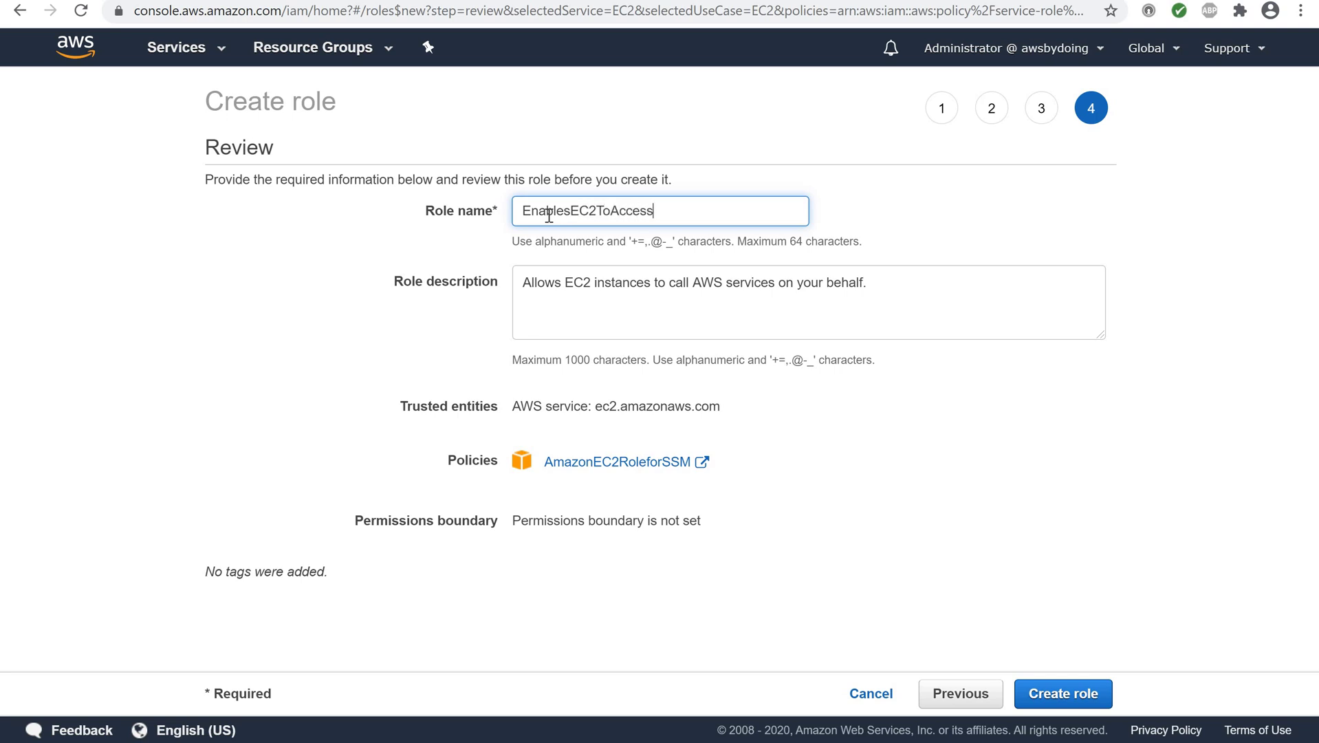
{"action": "type", "text": "SystemsManagerRole"}
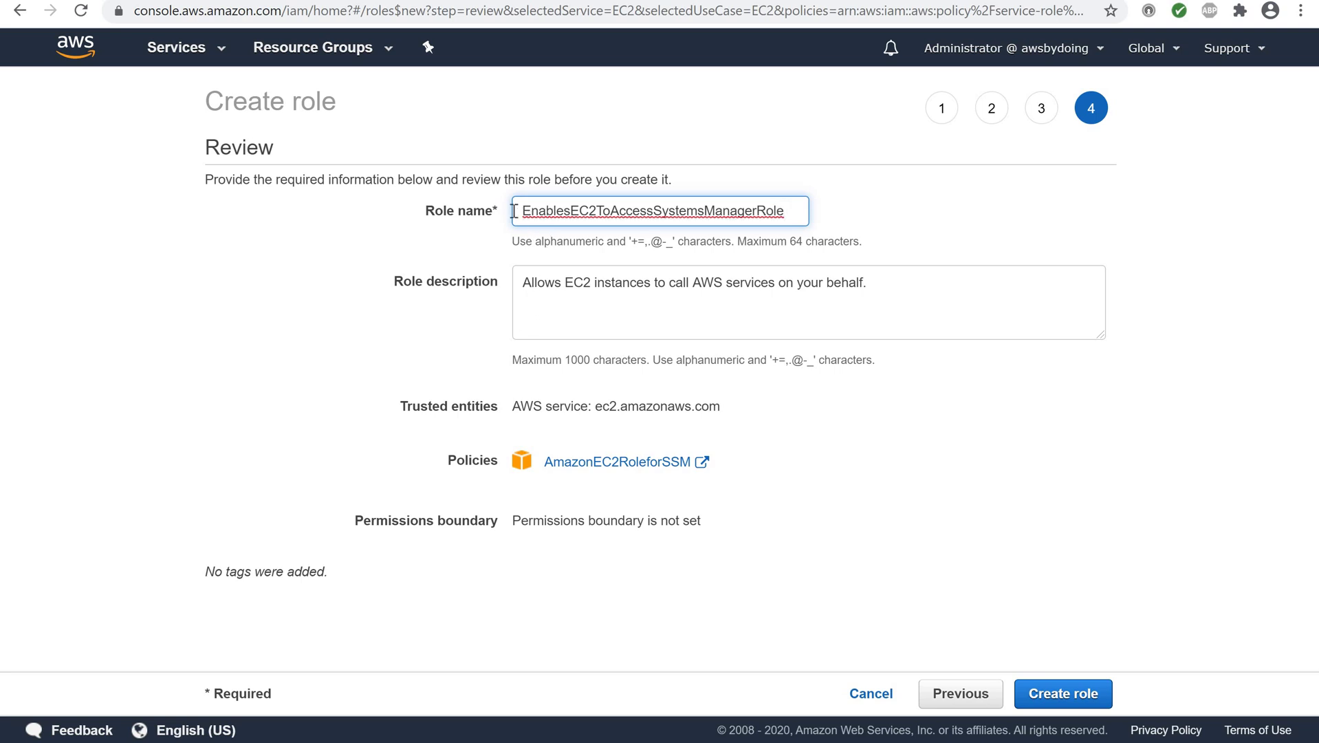
Step: Replace the default role description with a copy of the role name
{"action": "left_click_drag", "start_coordinate": [519, 210], "coordinate": [818, 226]}
{"action": "key", "text": "ctrl+c"}
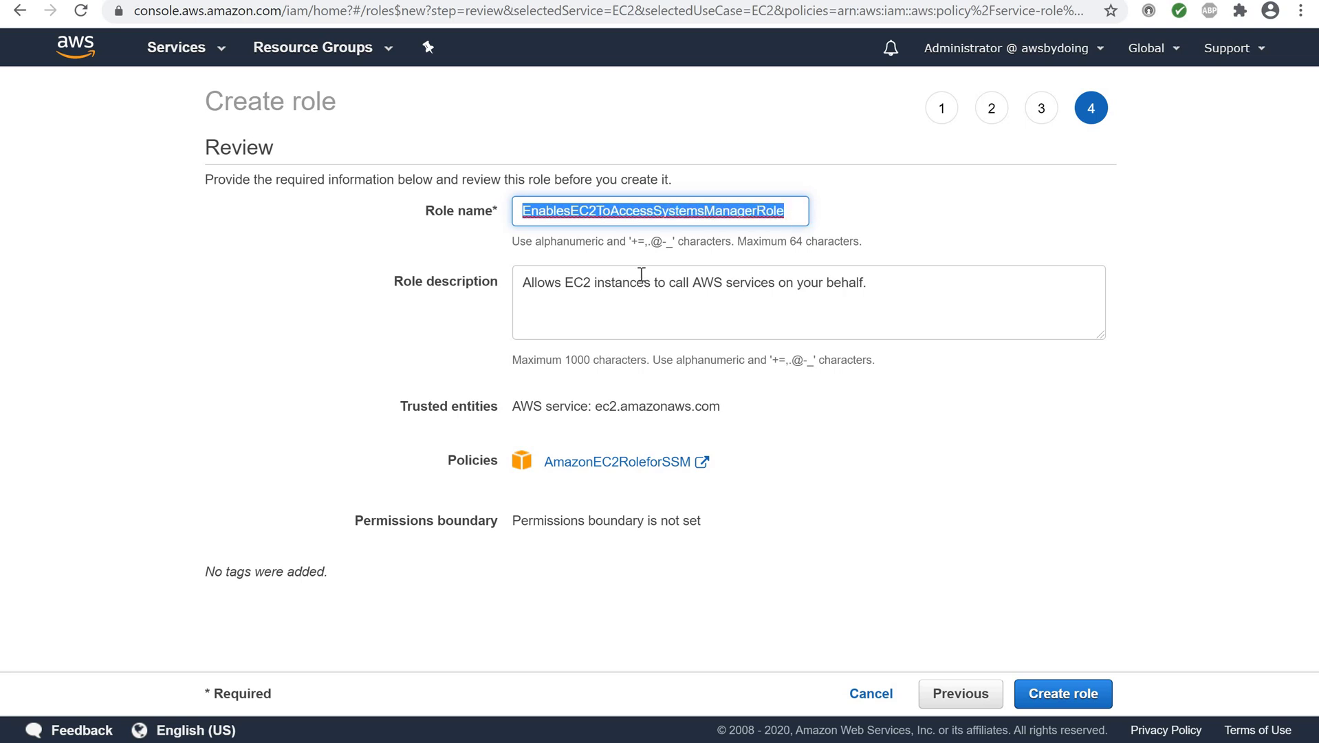
{"action": "left_click", "coordinate": [521, 283]}
{"action": "left_click", "coordinate": [970, 283], "text": "shift"}
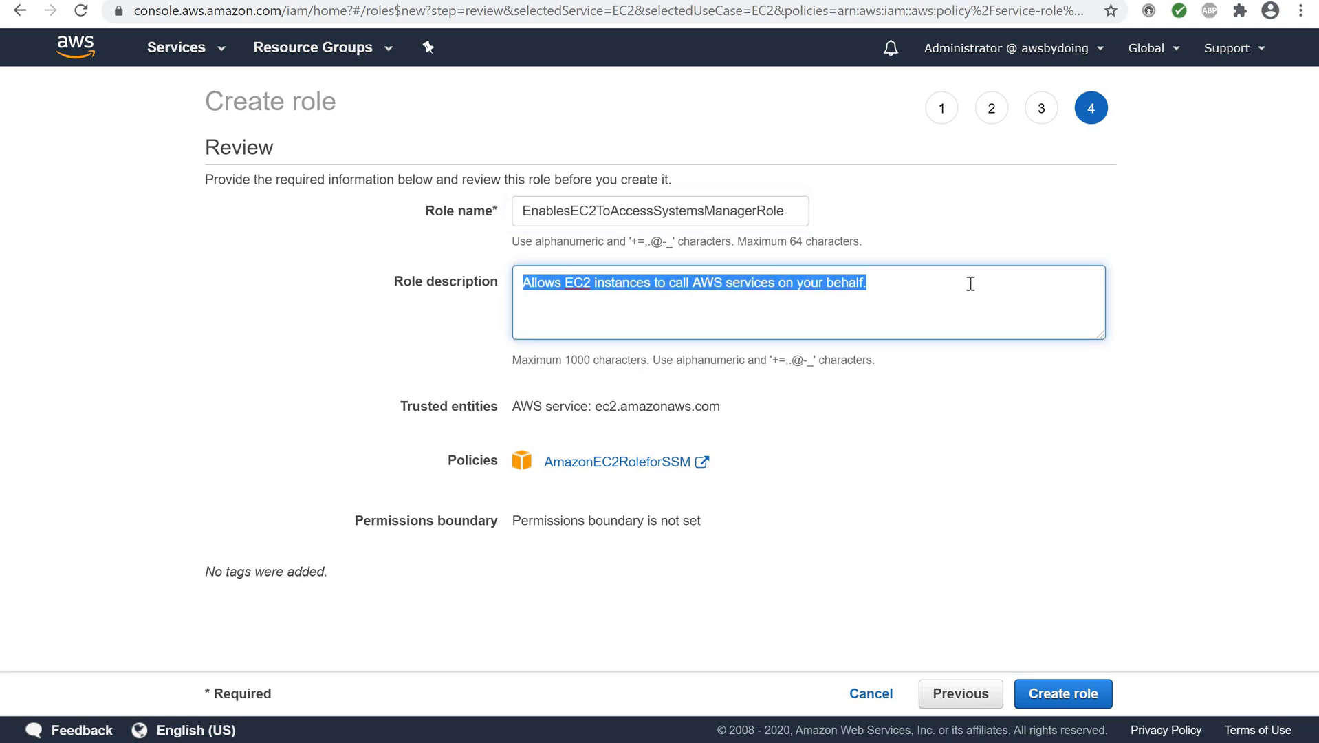
{"action": "key", "text": "ctrl+v"}
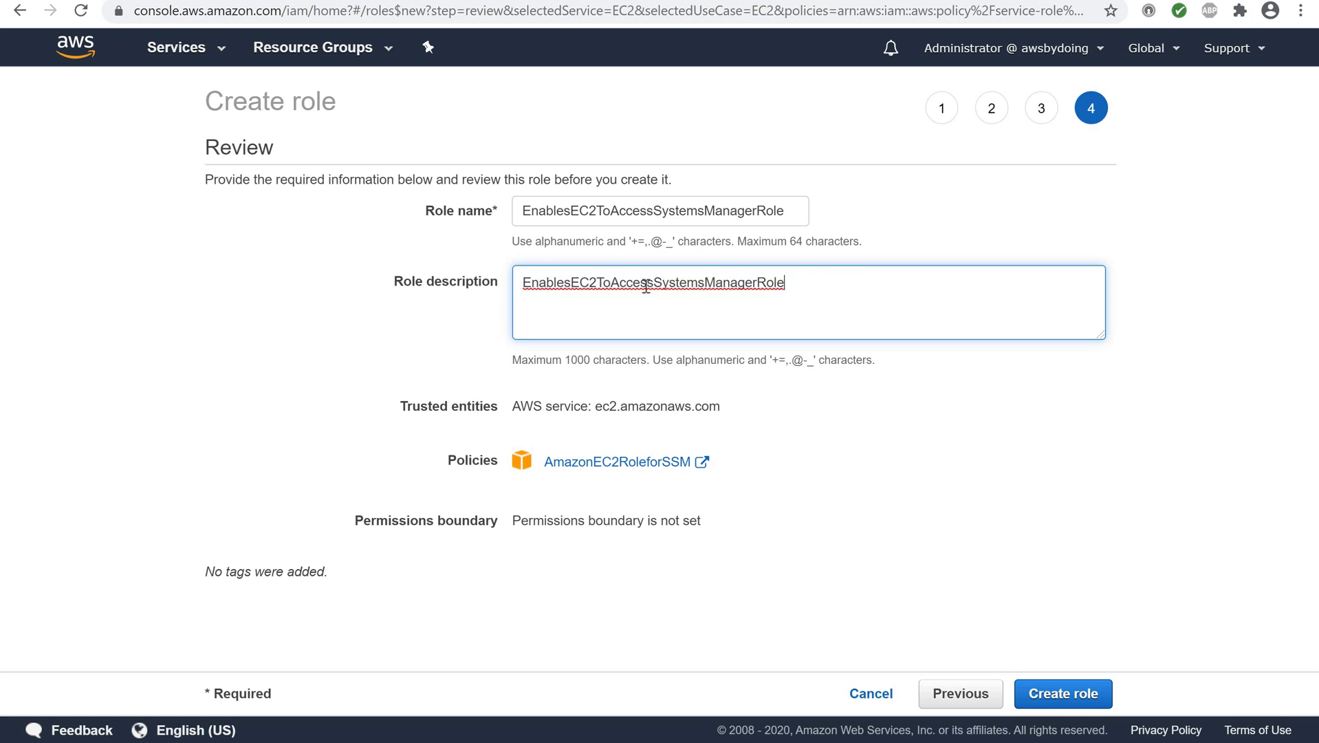
Step: Reword the role description as "Enables an EC2 Instance To Access Systems Manager" and create the role
{"action": "left_click", "coordinate": [571, 283]}
{"action": "type", "text": "an"}
{"action": "key", "text": "Right"}
{"action": "key", "text": "Right"}
{"action": "key", "text": "Right"}
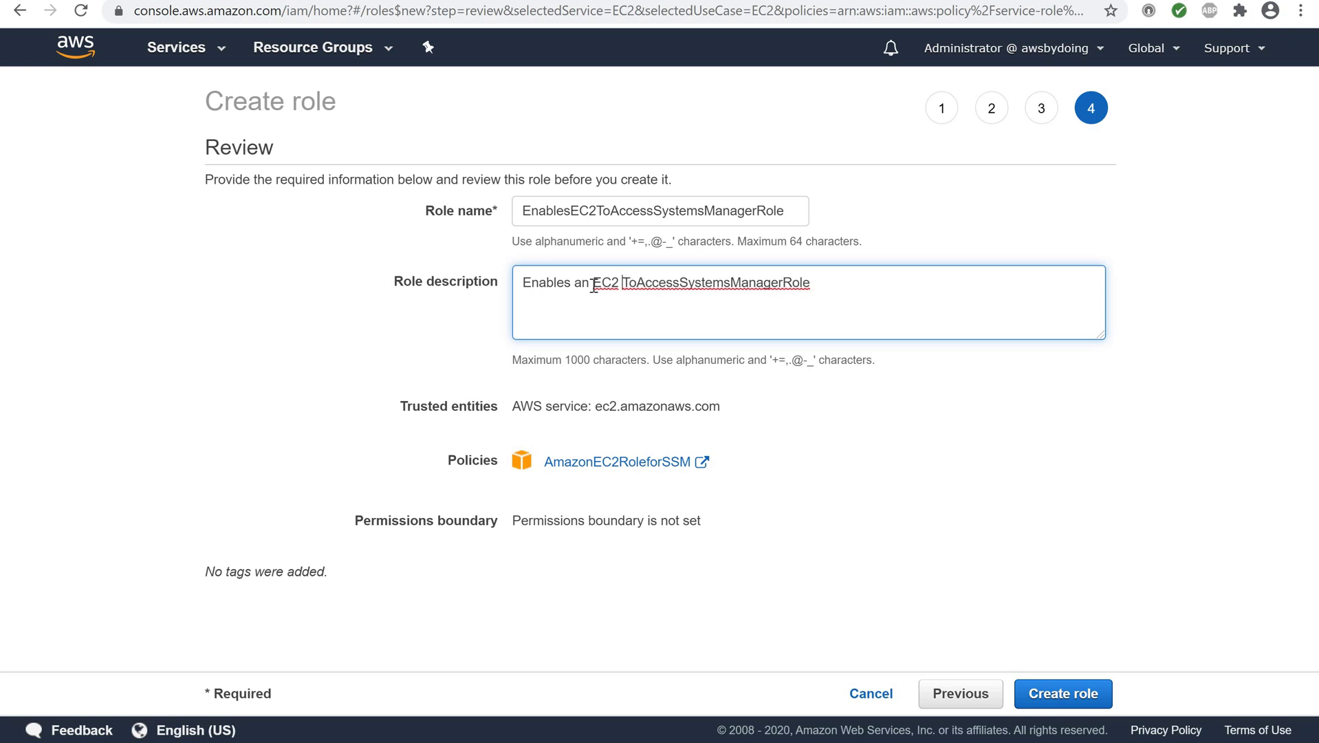
{"action": "type", "text": "Instance"}
{"action": "key", "text": "Right"}
{"action": "key", "text": "Right"}
{"action": "key", "text": "Right"}
{"action": "key", "text": "Right"}
{"action": "key", "text": "Right"}
{"action": "key", "text": "Right"}
{"action": "key", "text": "Right"}
{"action": "key", "text": "Right"}
{"action": "key", "text": "Right"}
{"action": "key", "text": "Right"}
{"action": "key", "text": "Right"}
{"action": "key", "text": "Right"}
{"action": "key", "text": "Right"}
{"action": "key", "text": "Right"}
{"action": "key", "text": "Right"}
{"action": "key", "text": "End"}
{"action": "key", "text": "BackSpace"}
{"action": "key", "text": "BackSpace"}
{"action": "key", "text": "BackSpace"}
{"action": "key", "text": "BackSpace"}
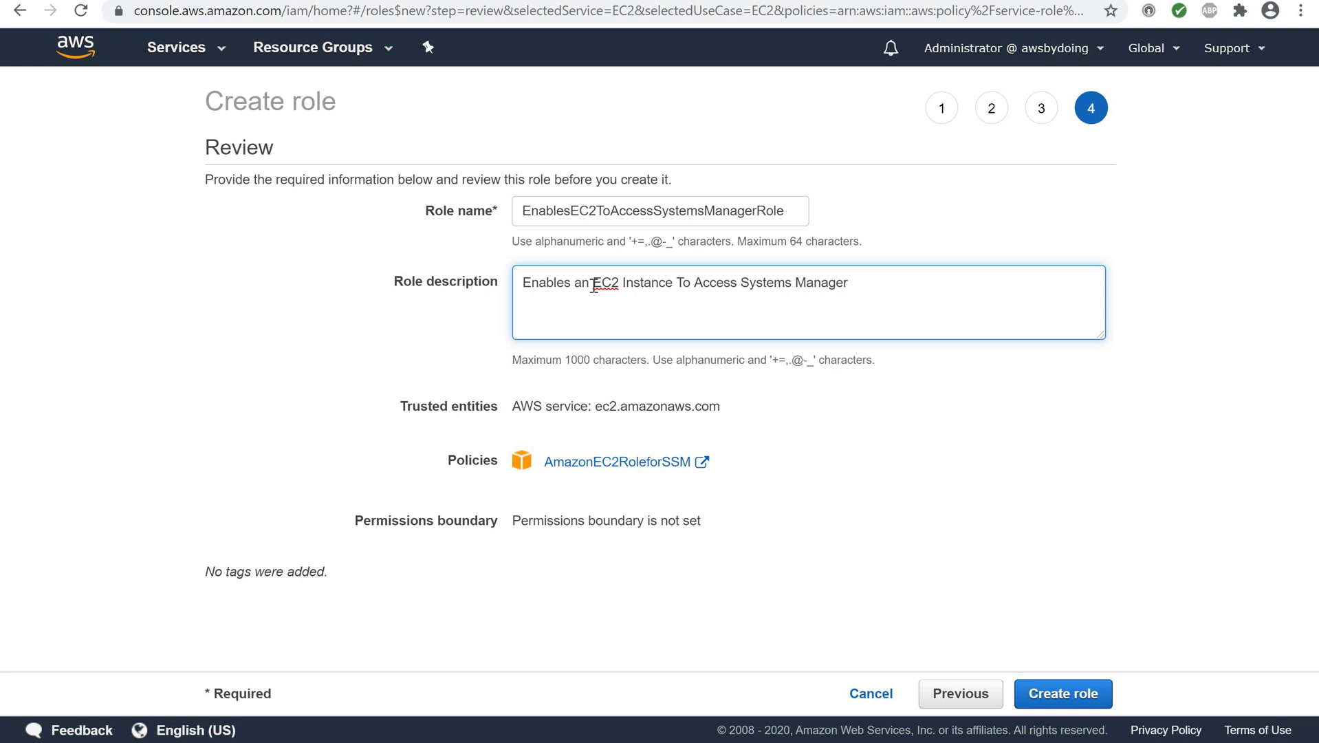
{"action": "left_click", "coordinate": [1056, 707]}
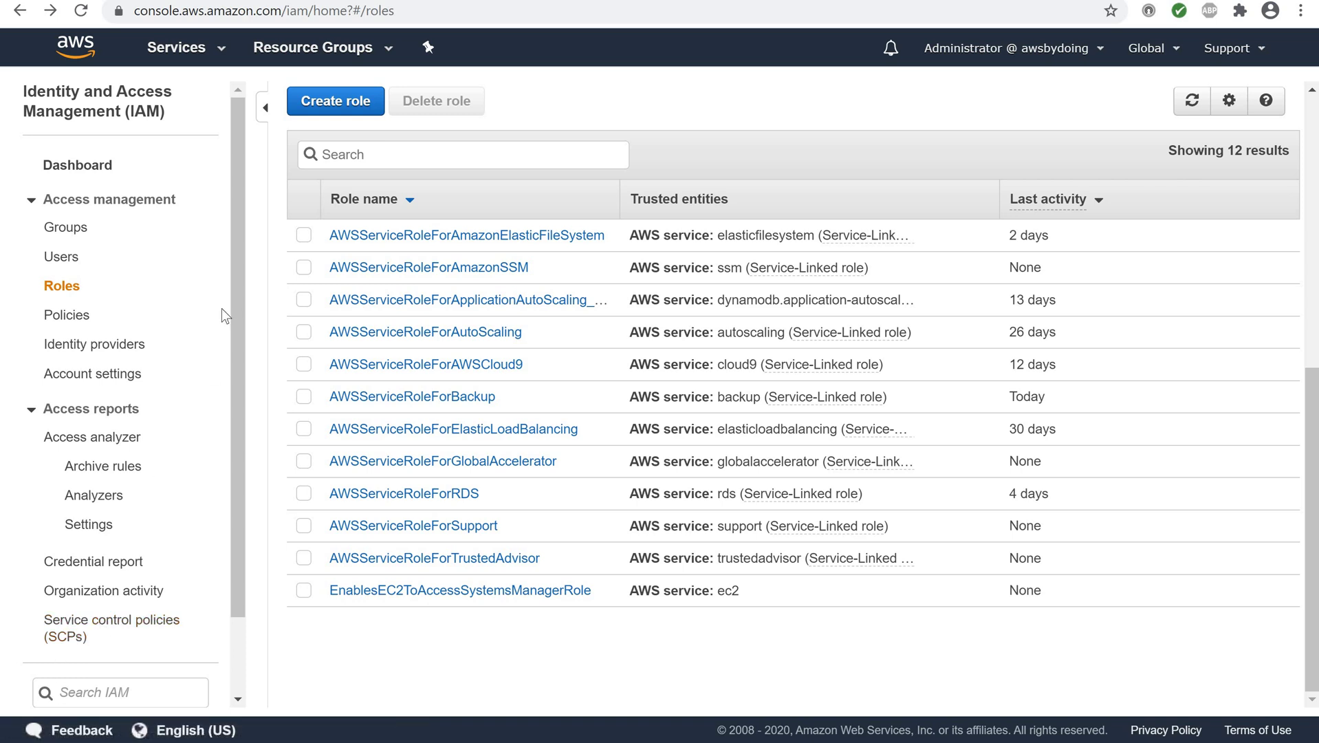
Step: Open the EC2 service and check the selected region in the list of regions
{"action": "left_click", "coordinate": [170, 53]}
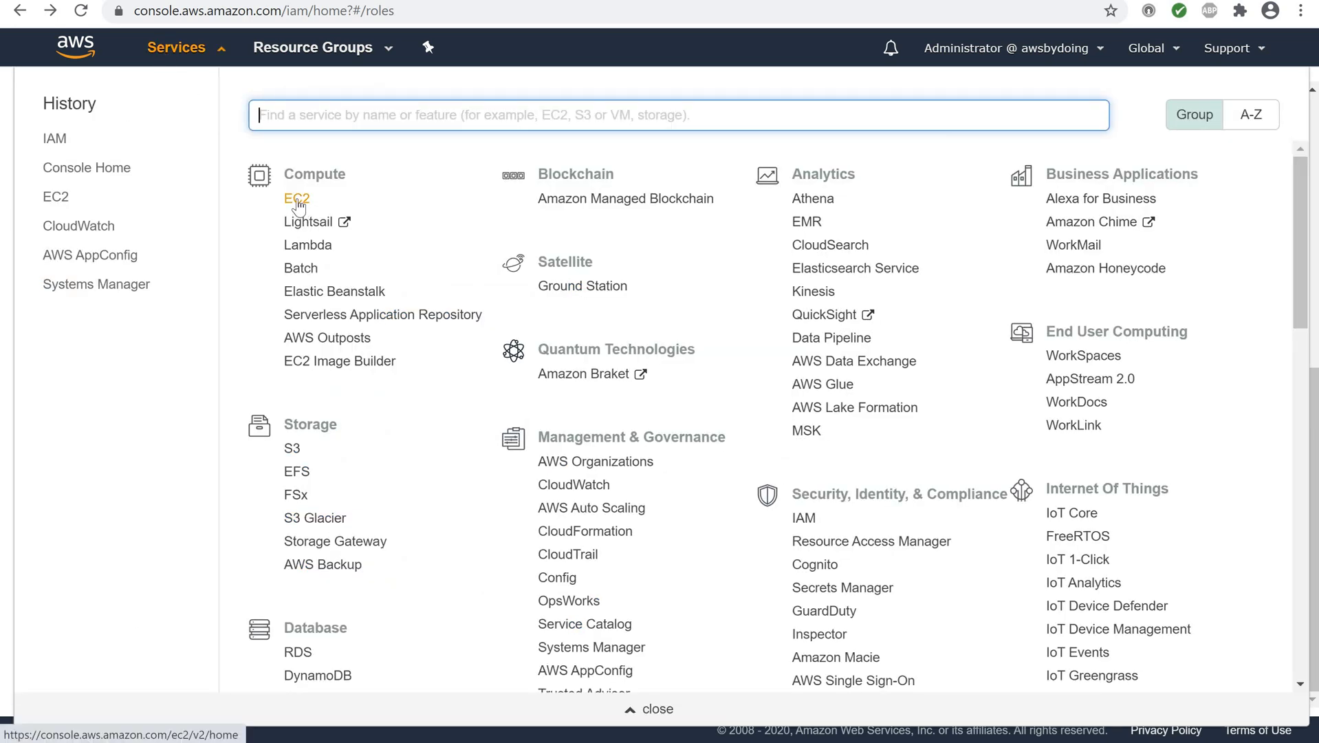
{"action": "left_click", "coordinate": [297, 201]}
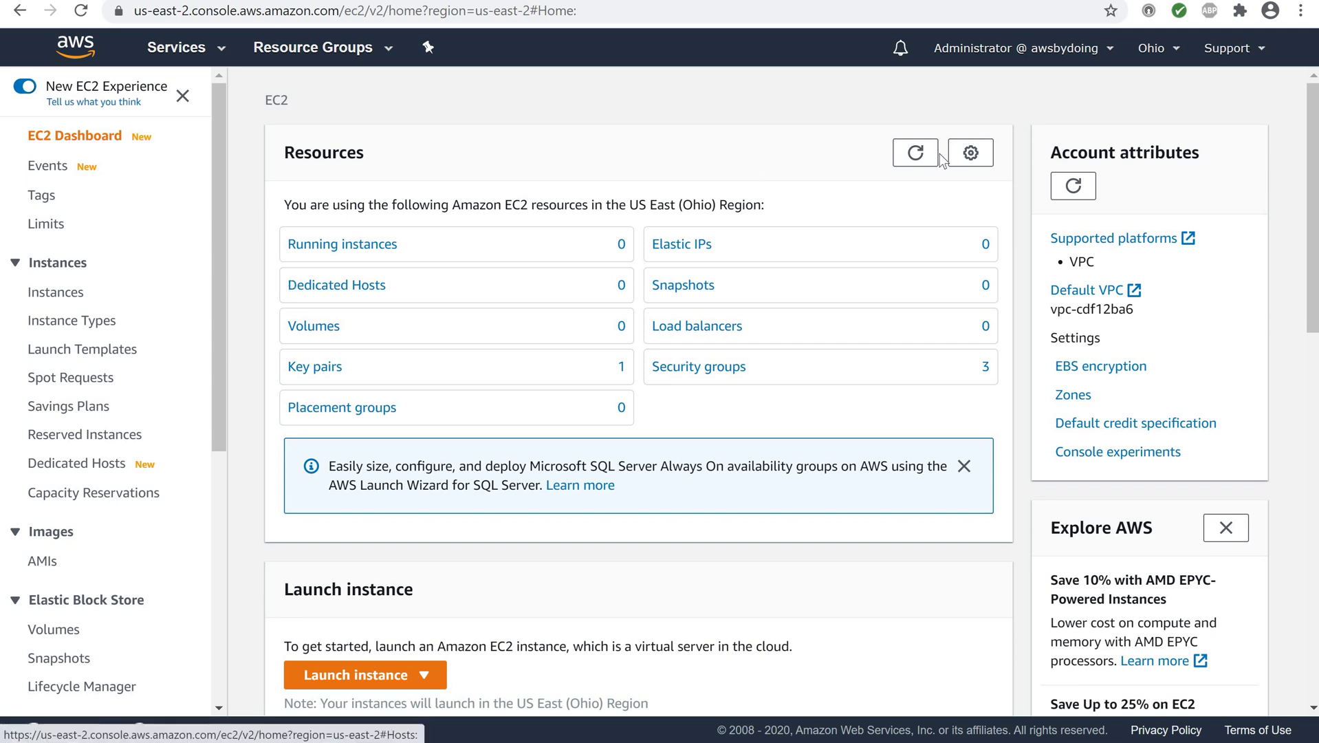
{"action": "left_click", "coordinate": [1159, 49]}
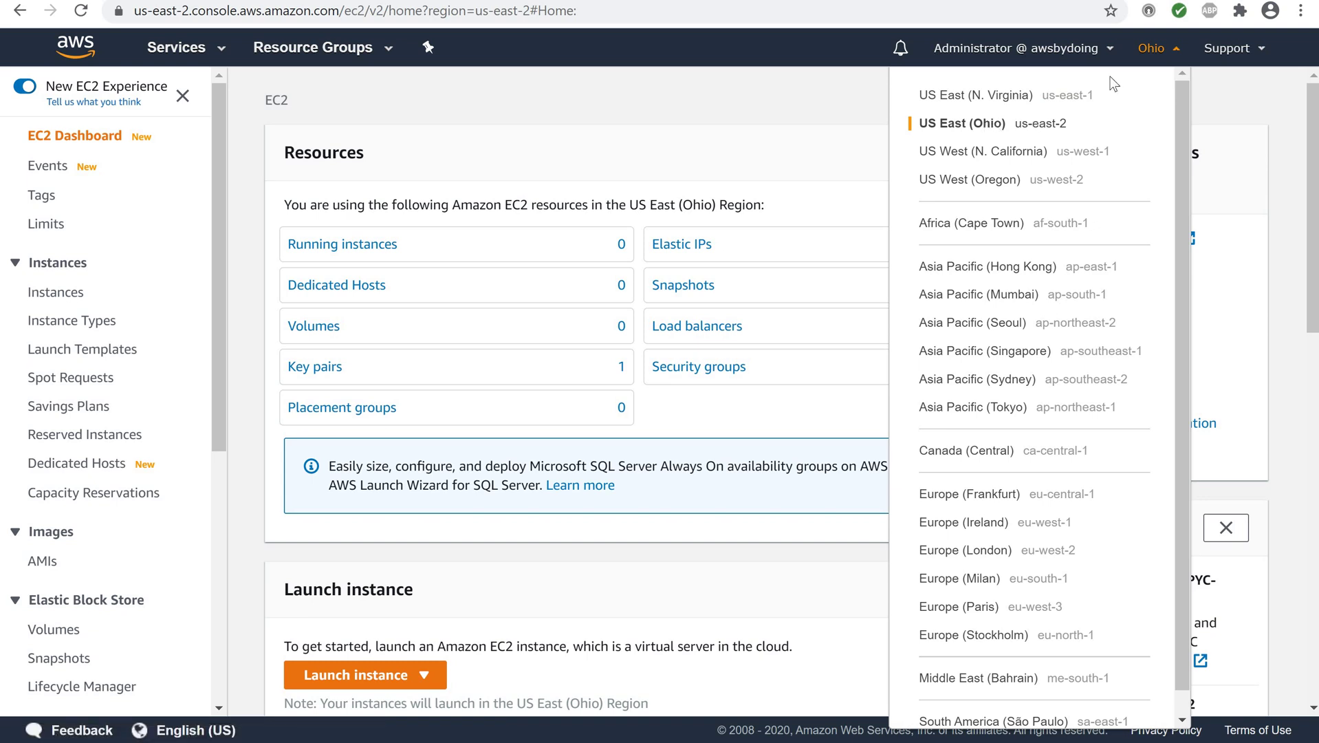
{"action": "left_click", "coordinate": [1139, 51]}
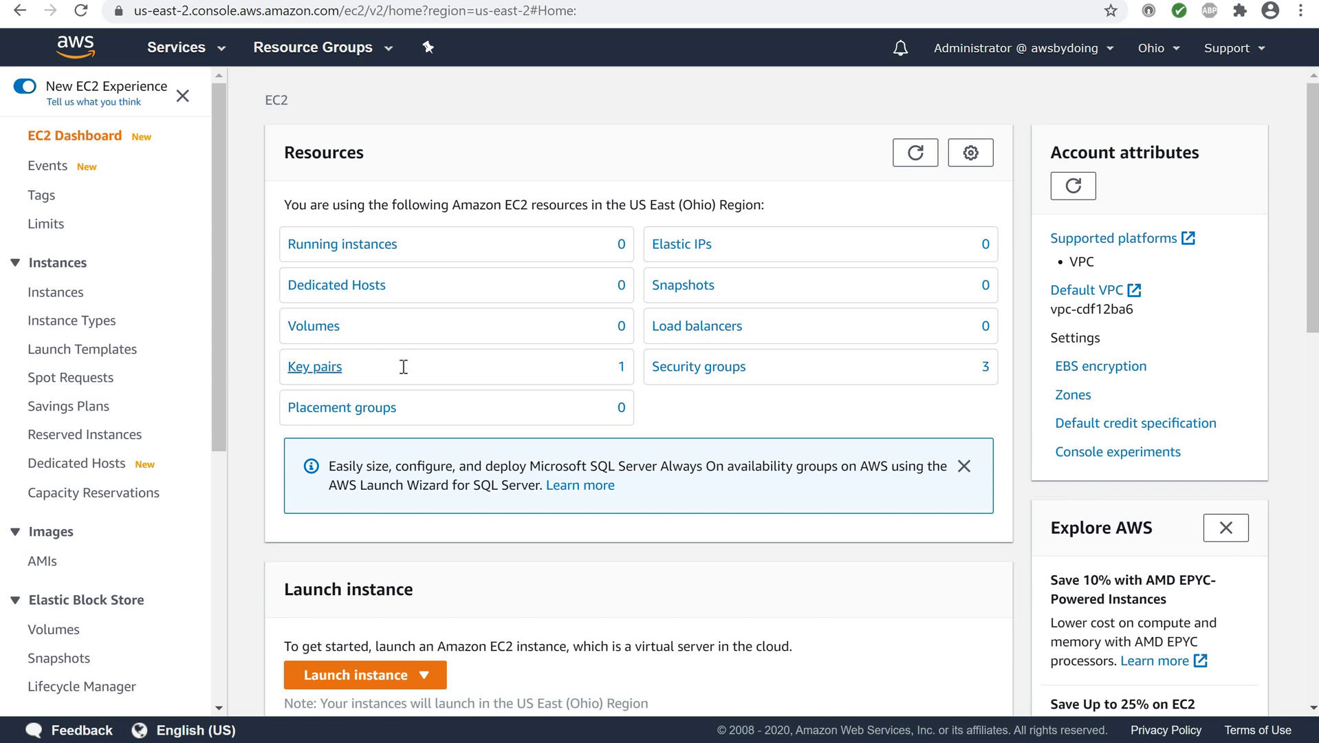
Step: Start launching a new EC2 instance and select the 64-bit (x86) Amazon Linux 2 AMI (HVM), SSD Volume Type as its image
{"action": "scroll", "coordinate": [398, 385], "scroll_direction": "down", "scroll_amount": 4}
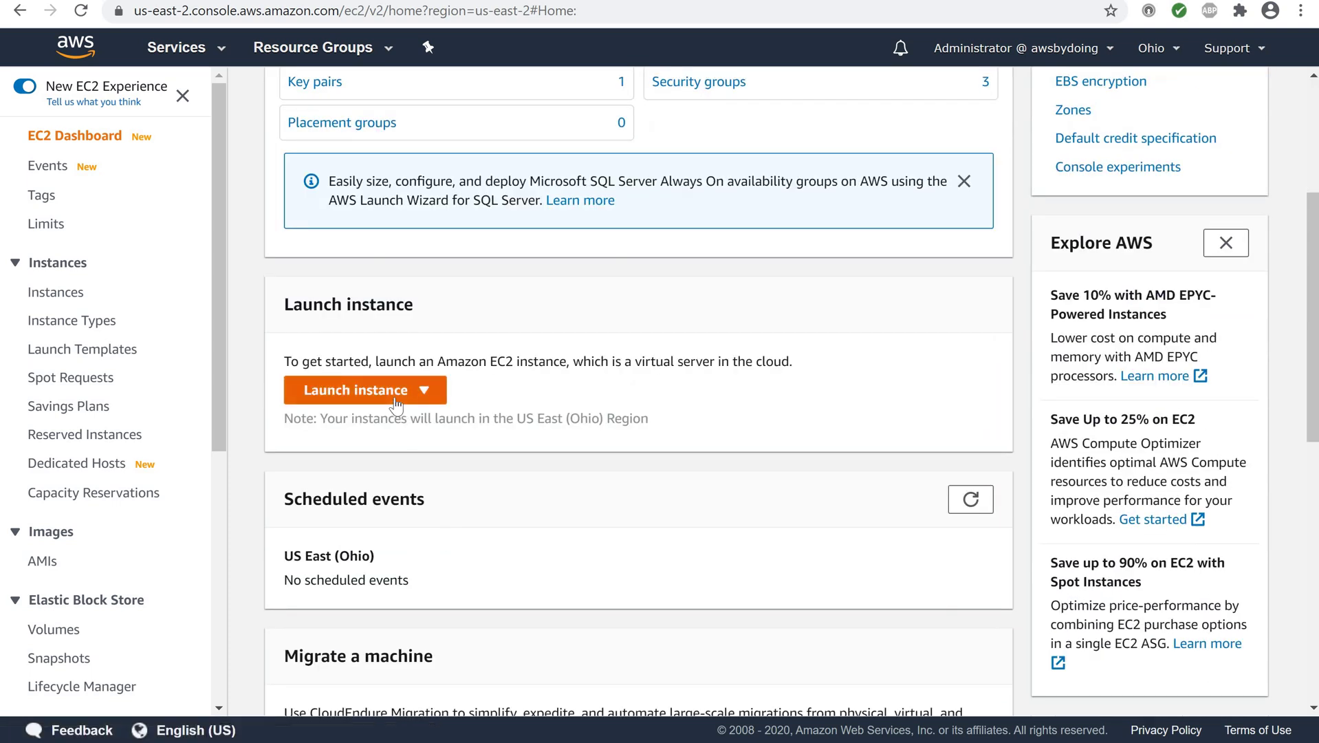
{"action": "left_click", "coordinate": [396, 404]}
{"action": "left_click", "coordinate": [384, 420]}
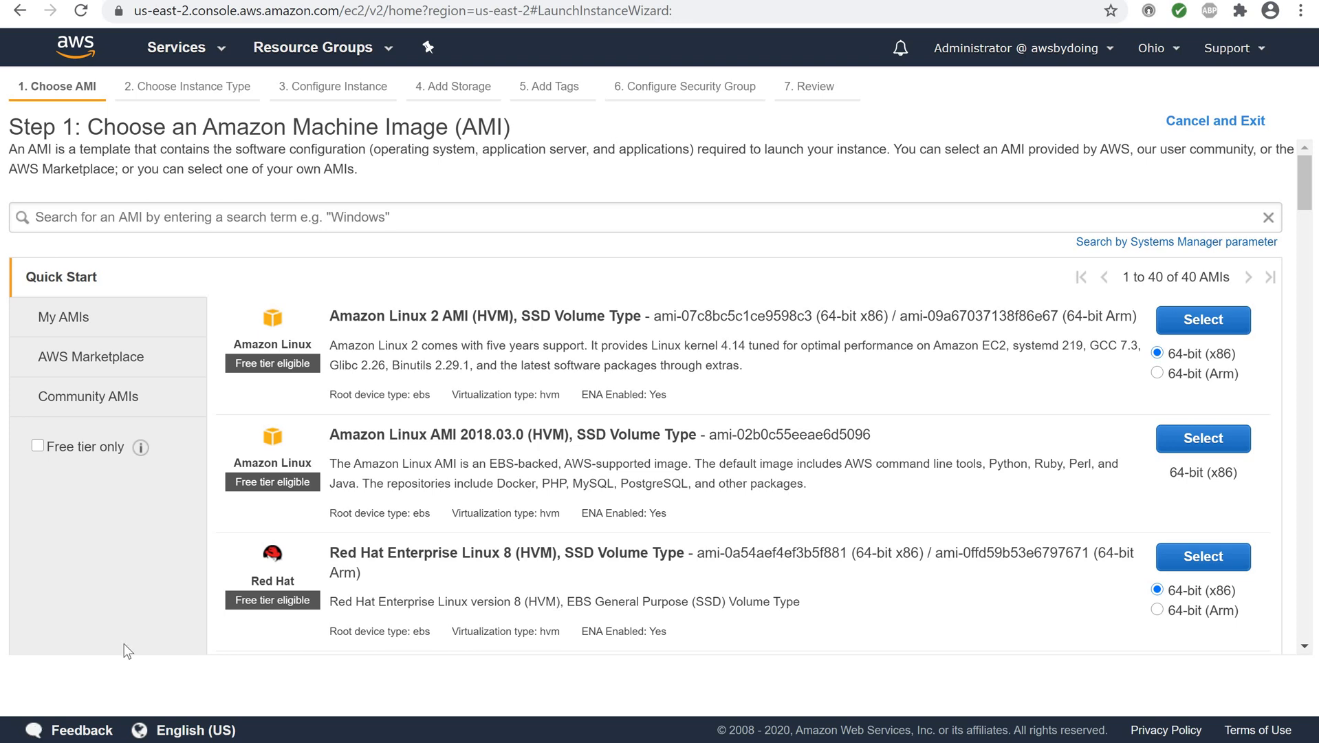
{"action": "scroll", "coordinate": [693, 349], "scroll_direction": "down", "scroll_amount": 3}
{"action": "scroll", "coordinate": [693, 349], "scroll_direction": "down", "scroll_amount": 7}
{"action": "scroll", "coordinate": [693, 349], "scroll_direction": "up", "scroll_amount": 10}
{"action": "scroll", "coordinate": [693, 349], "scroll_direction": "down", "scroll_amount": 5}
{"action": "scroll", "coordinate": [693, 349], "scroll_direction": "up", "scroll_amount": 5}
{"action": "scroll", "coordinate": [1074, 343], "scroll_direction": "down", "scroll_amount": 3}
{"action": "scroll", "coordinate": [1074, 343], "scroll_direction": "down", "scroll_amount": 1}
{"action": "scroll", "coordinate": [1076, 344], "scroll_direction": "up", "scroll_amount": 5}
{"action": "scroll", "coordinate": [929, 382], "scroll_direction": "down", "scroll_amount": 1}
{"action": "scroll", "coordinate": [929, 382], "scroll_direction": "up", "scroll_amount": 1}
{"action": "left_click", "coordinate": [1178, 333]}
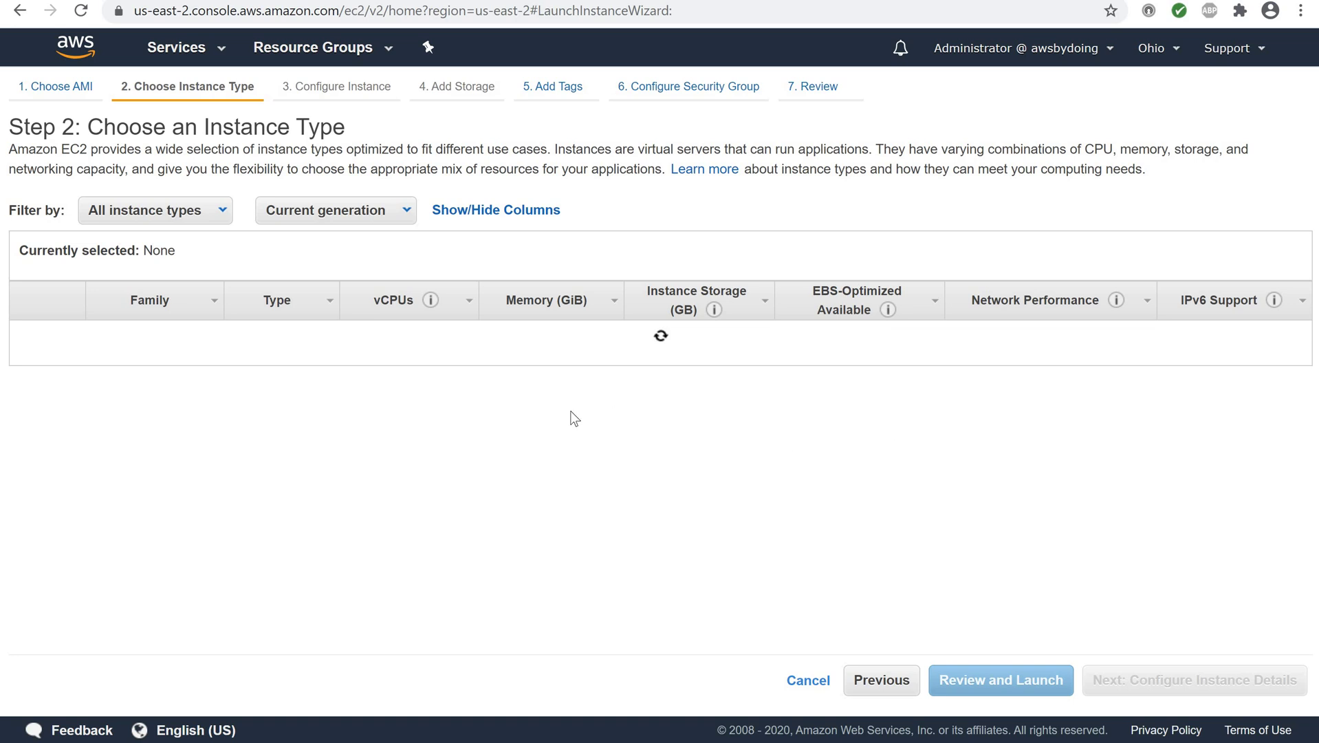
Step: Keep the free-tier t2.micro instance type and proceed to configuring the instance details
{"action": "scroll", "coordinate": [673, 435], "scroll_direction": "down", "scroll_amount": 1}
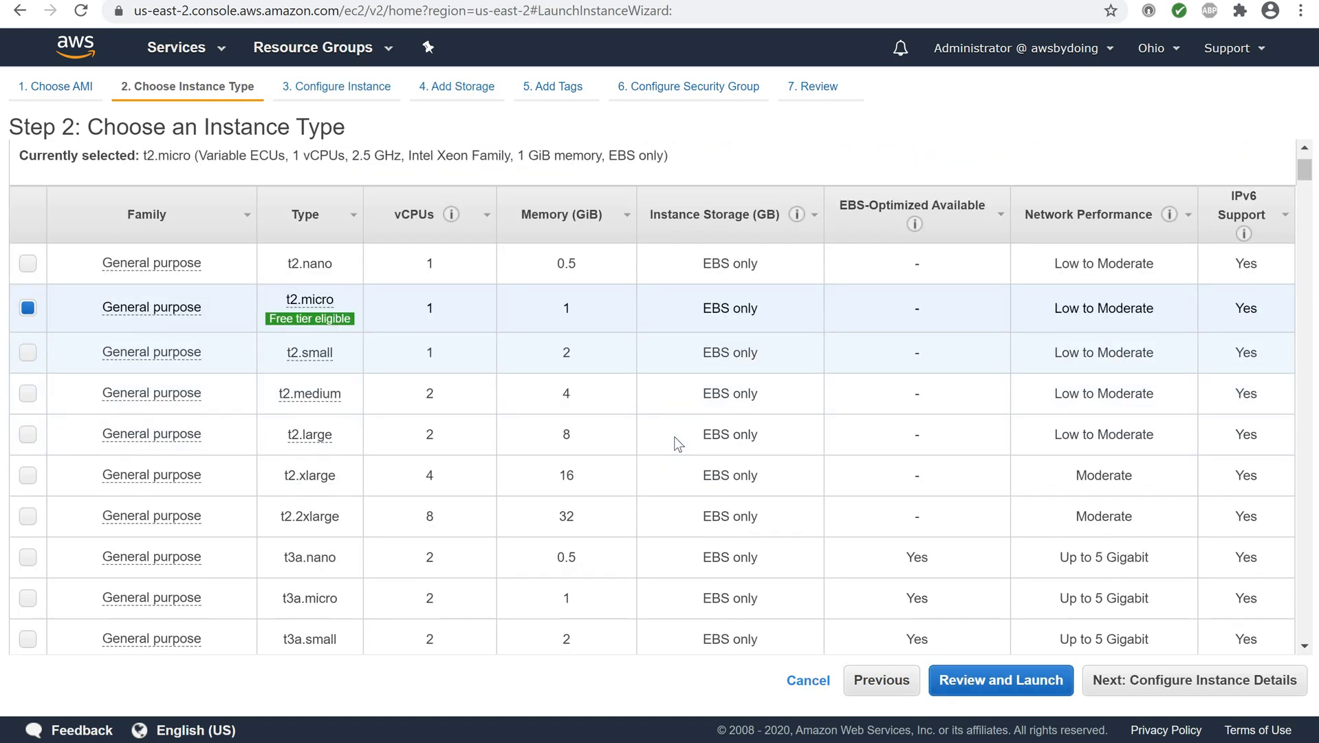
{"action": "scroll", "coordinate": [673, 436], "scroll_direction": "up", "scroll_amount": 1}
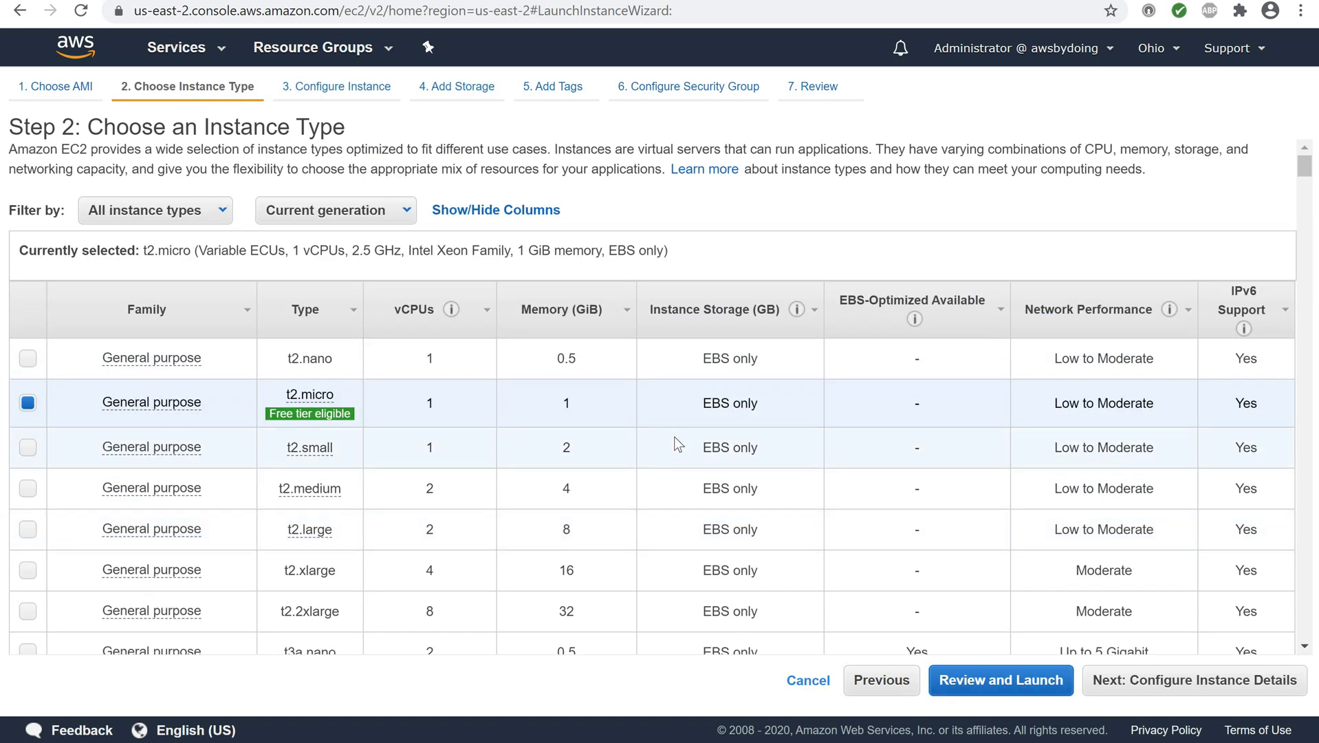
{"action": "scroll", "coordinate": [595, 446], "scroll_direction": "down", "scroll_amount": 1}
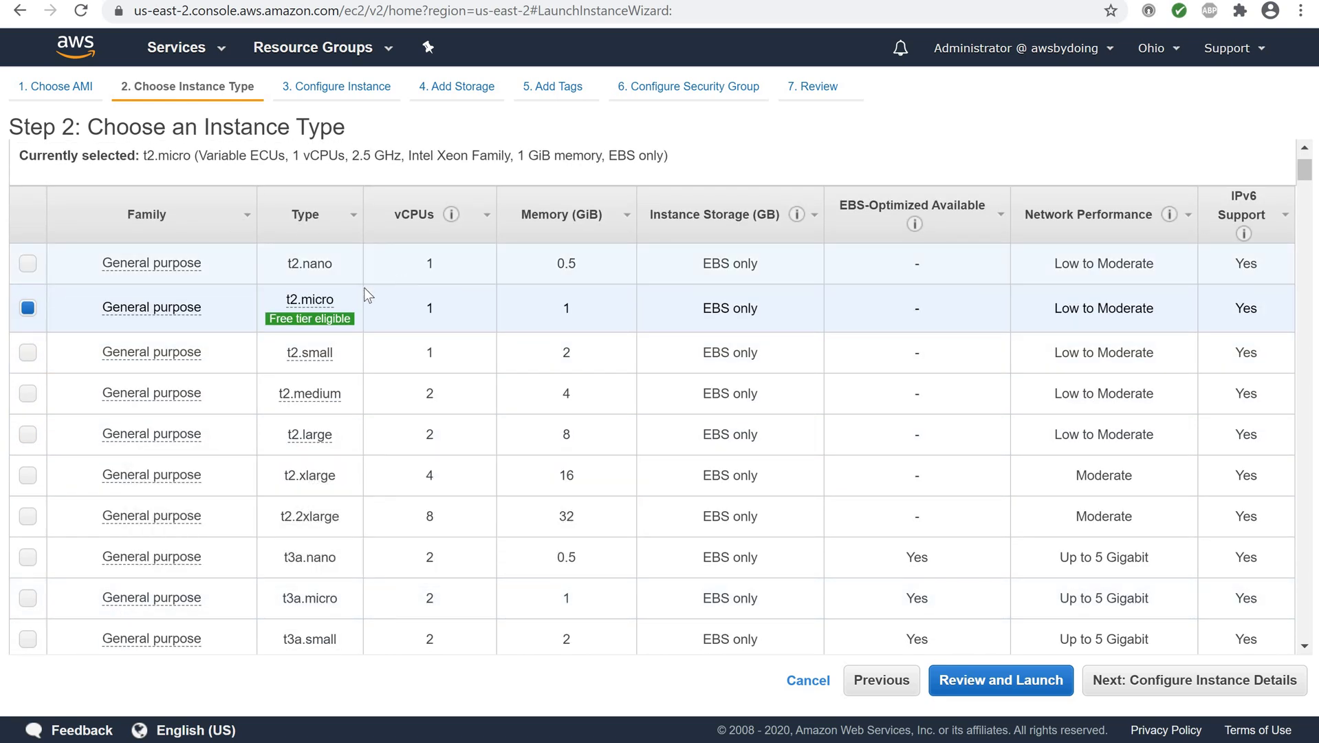
{"action": "mouse_move", "coordinate": [303, 307]}
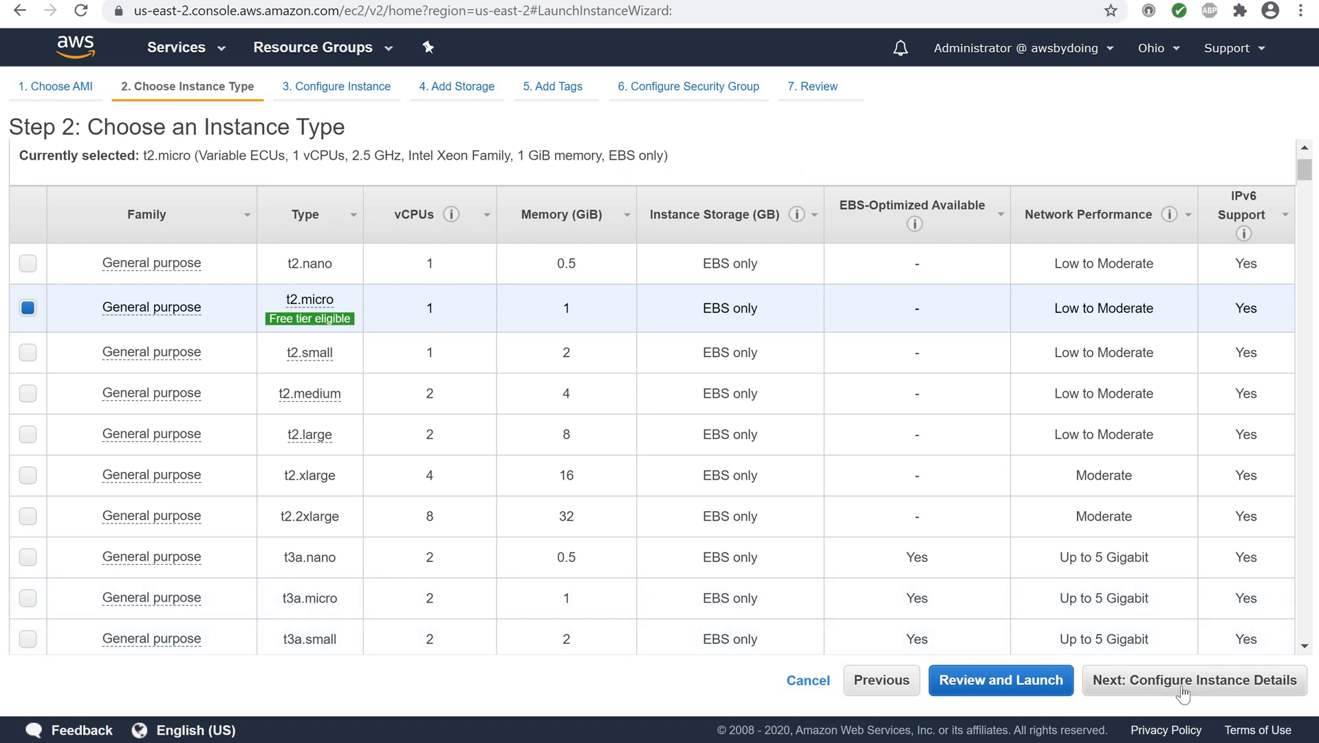
{"action": "left_click", "coordinate": [1178, 681]}
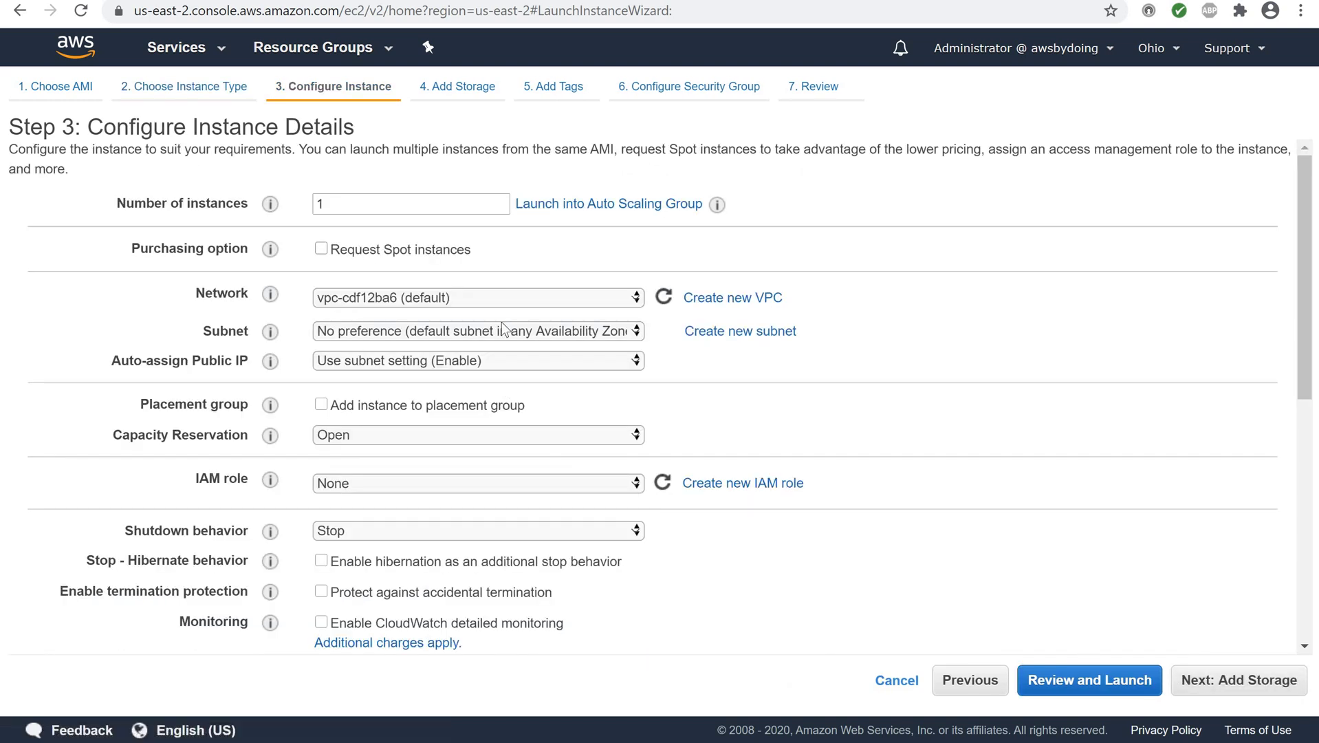
Step: Assign the IAM role EnablesEC2ToAccessSystemsManagerRole to the instance configuration
{"action": "scroll", "coordinate": [640, 406], "scroll_direction": "down", "scroll_amount": 4}
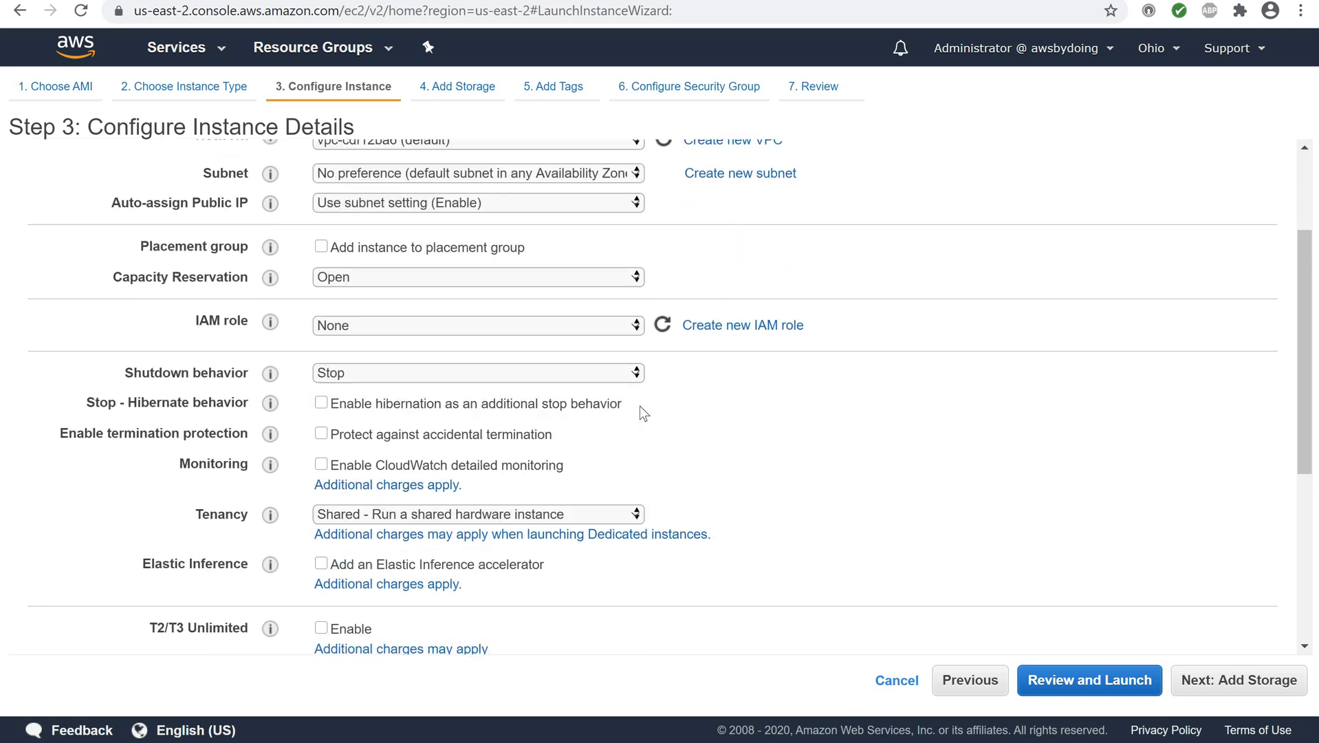
{"action": "scroll", "coordinate": [640, 411], "scroll_direction": "up", "scroll_amount": 4}
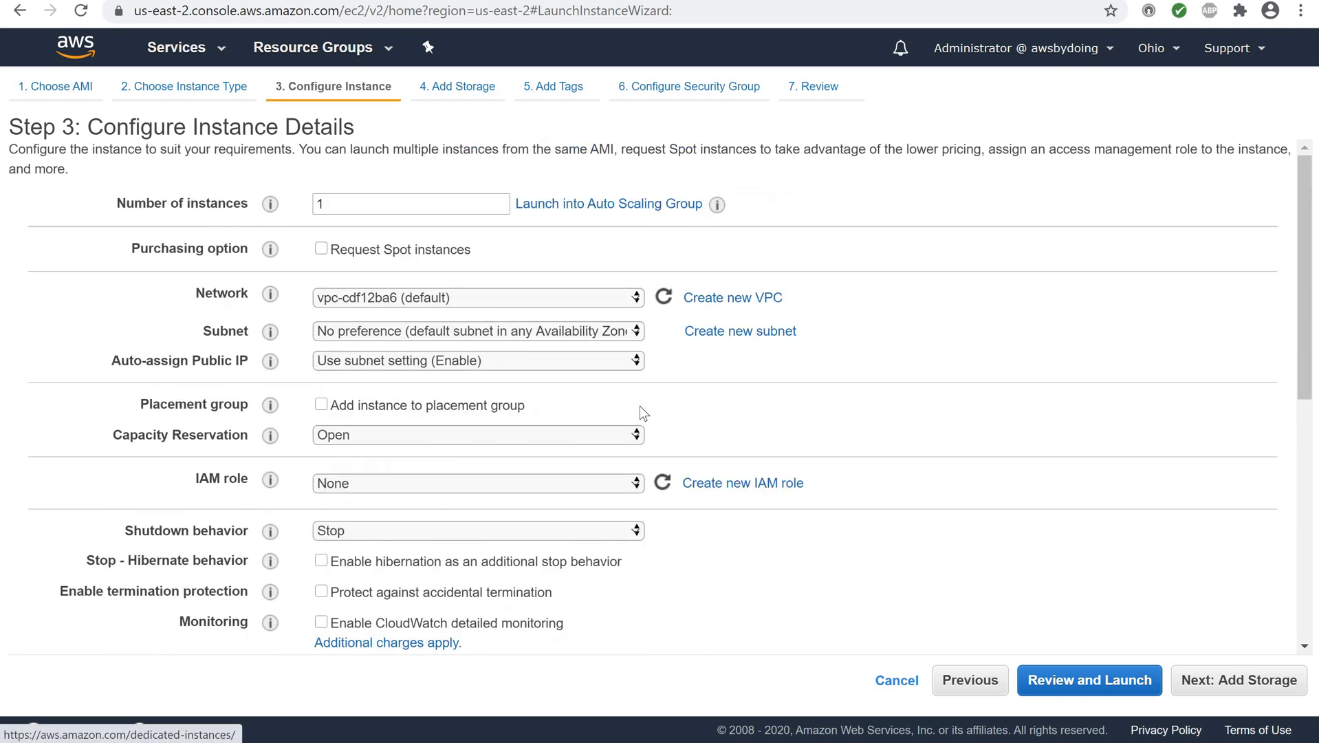
{"action": "scroll", "coordinate": [640, 411], "scroll_direction": "down", "scroll_amount": 1}
{"action": "scroll", "coordinate": [640, 406], "scroll_direction": "down", "scroll_amount": 1}
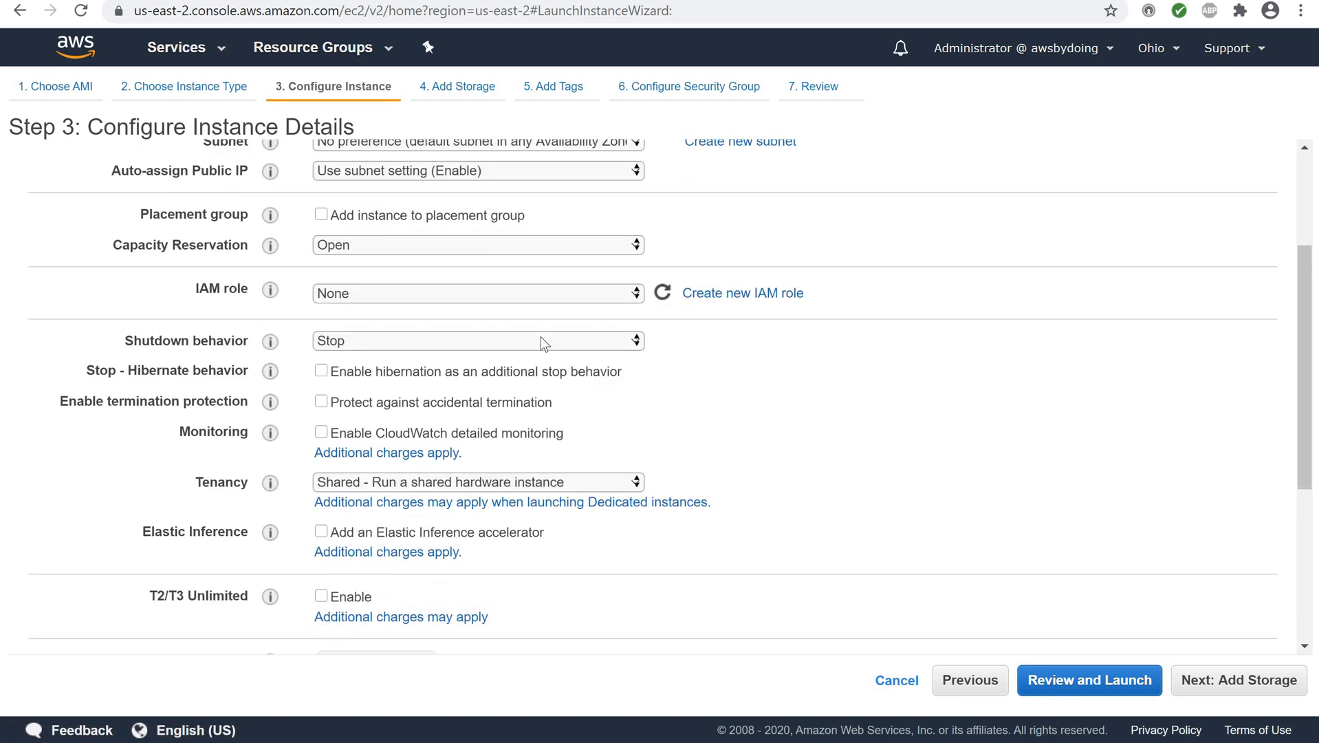
{"action": "left_click", "coordinate": [632, 297]}
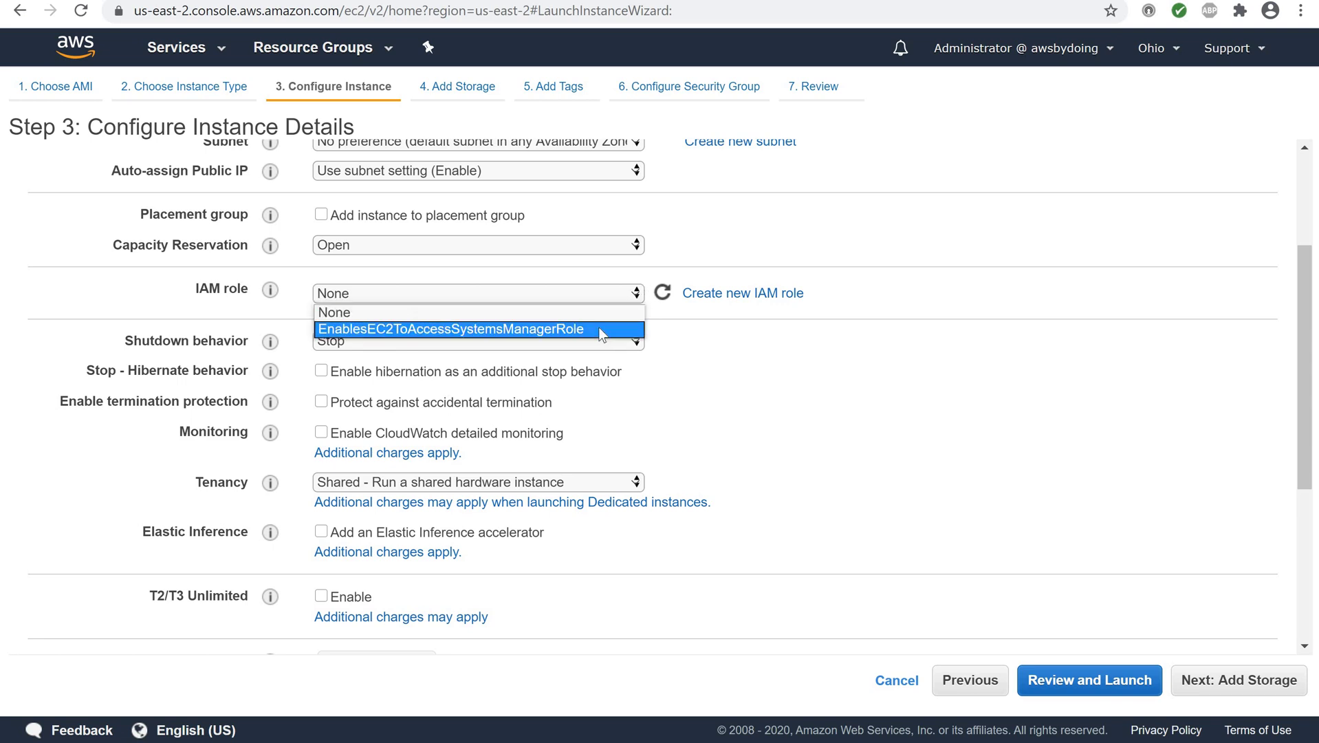
{"action": "left_click", "coordinate": [599, 330]}
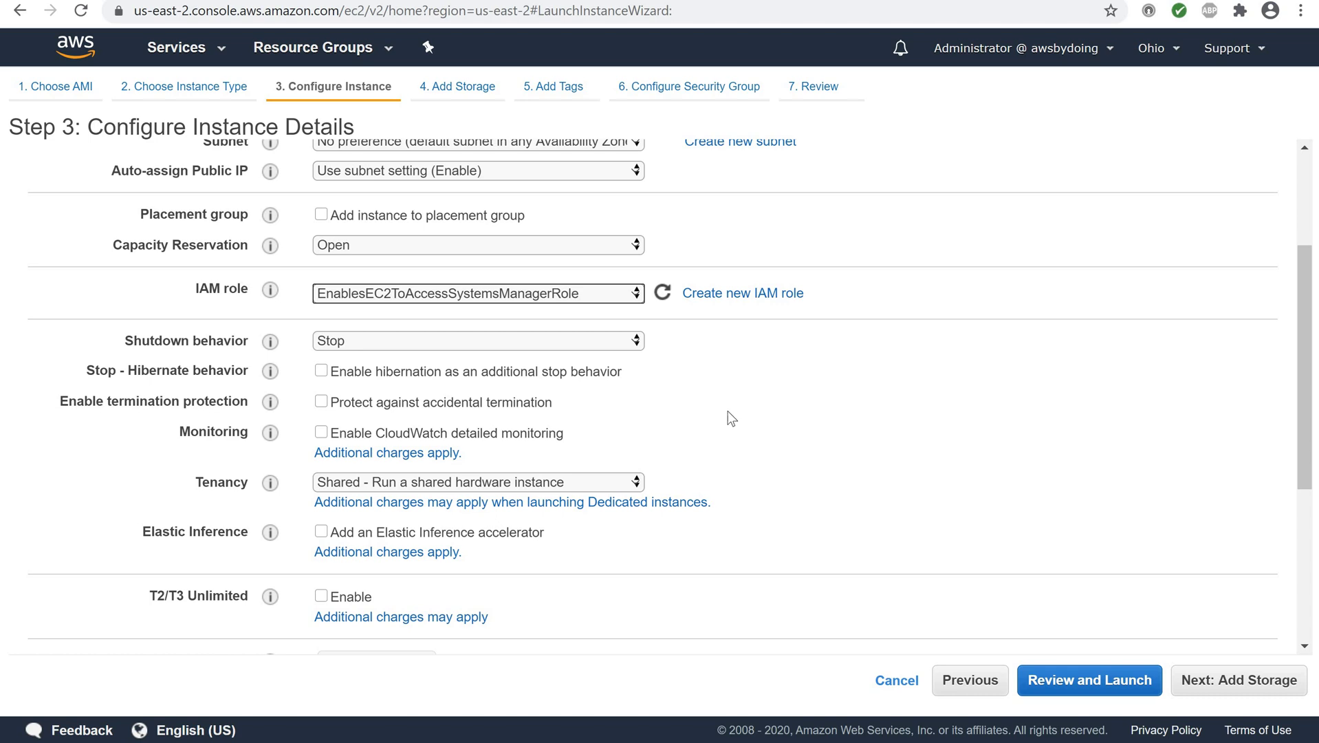
Step: Set the number of instances to 2 and go directly to the launch review
{"action": "scroll", "coordinate": [727, 413], "scroll_direction": "down", "scroll_amount": 3}
{"action": "scroll", "coordinate": [728, 413], "scroll_direction": "up", "scroll_amount": 3}
{"action": "scroll", "coordinate": [727, 413], "scroll_direction": "up", "scroll_amount": 3}
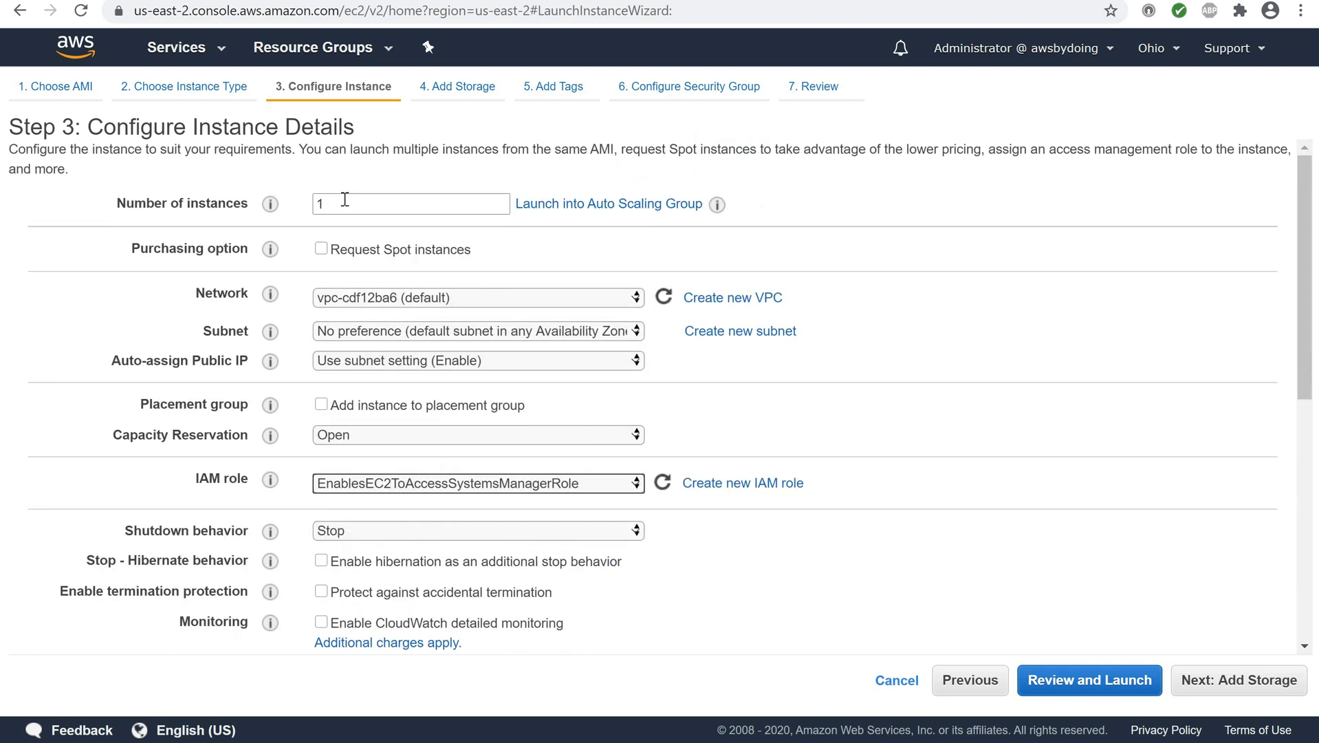
{"action": "left_click", "coordinate": [285, 203]}
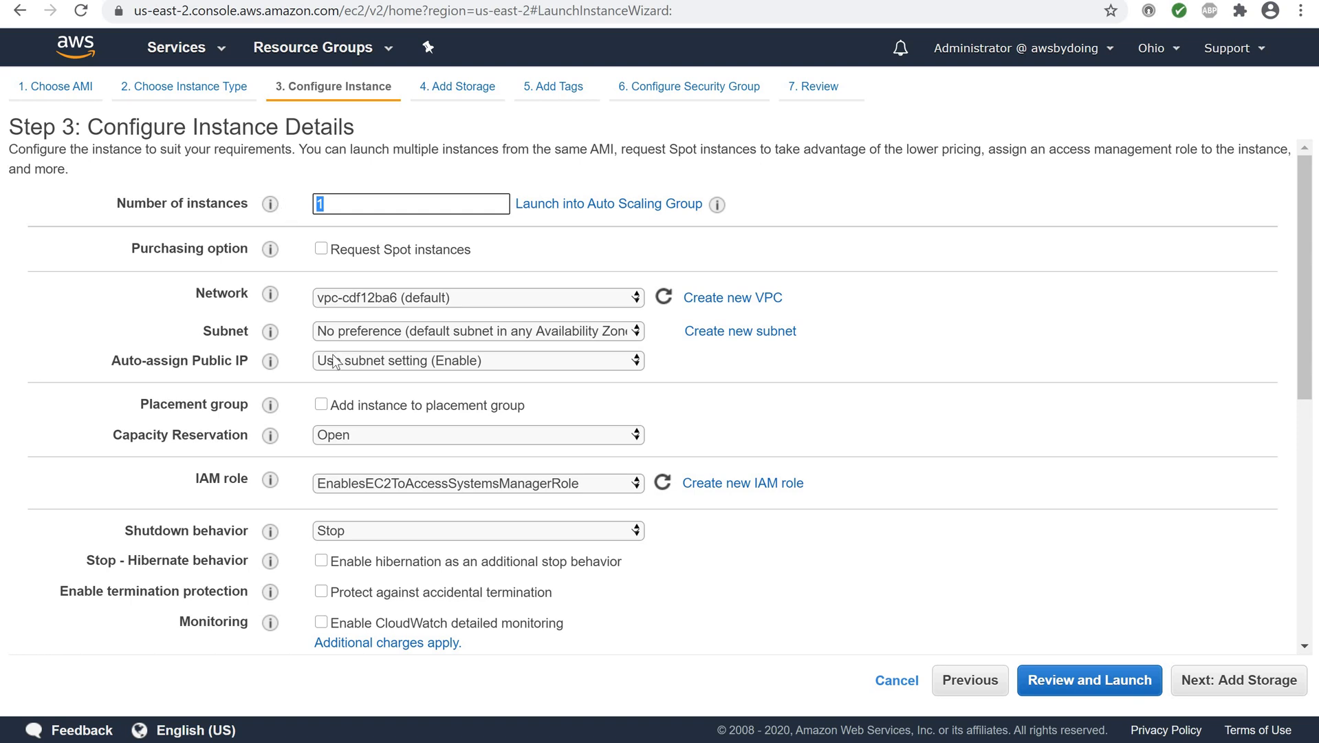
{"action": "type", "text": "2"}
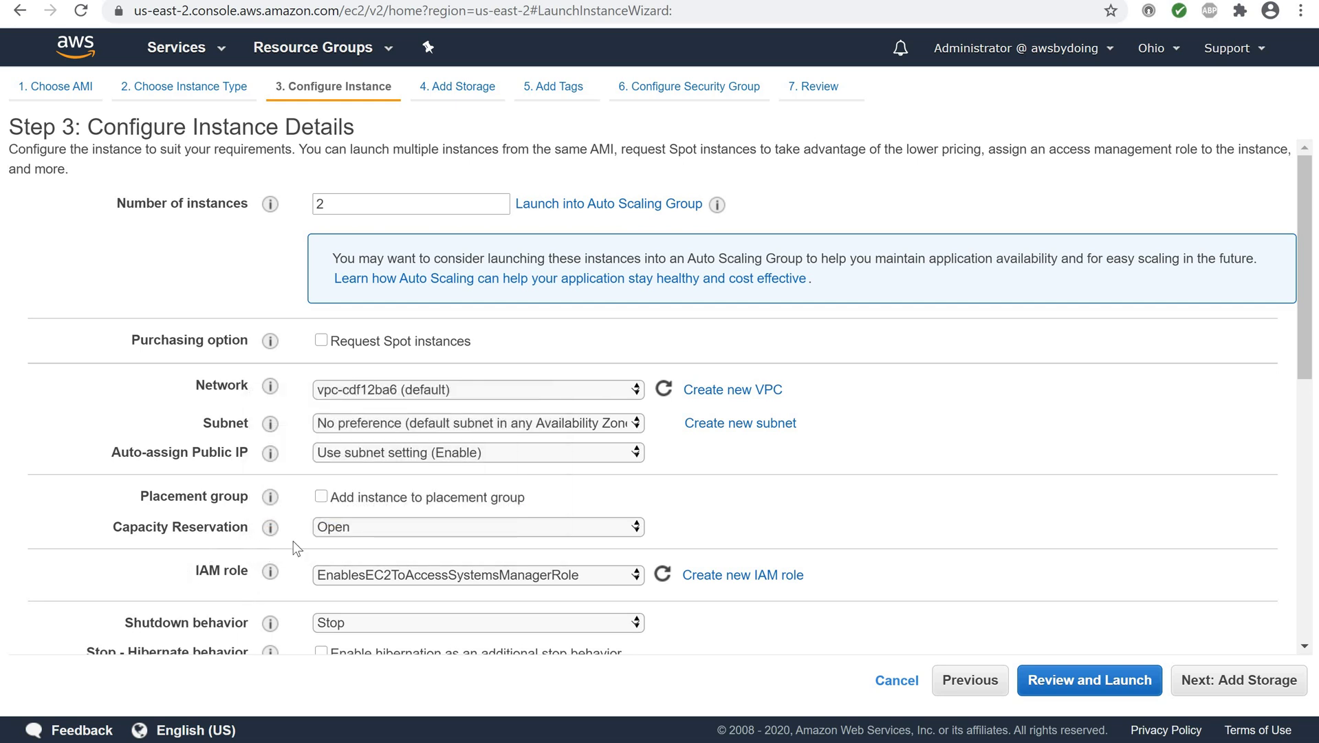
{"action": "left_click", "coordinate": [1032, 693]}
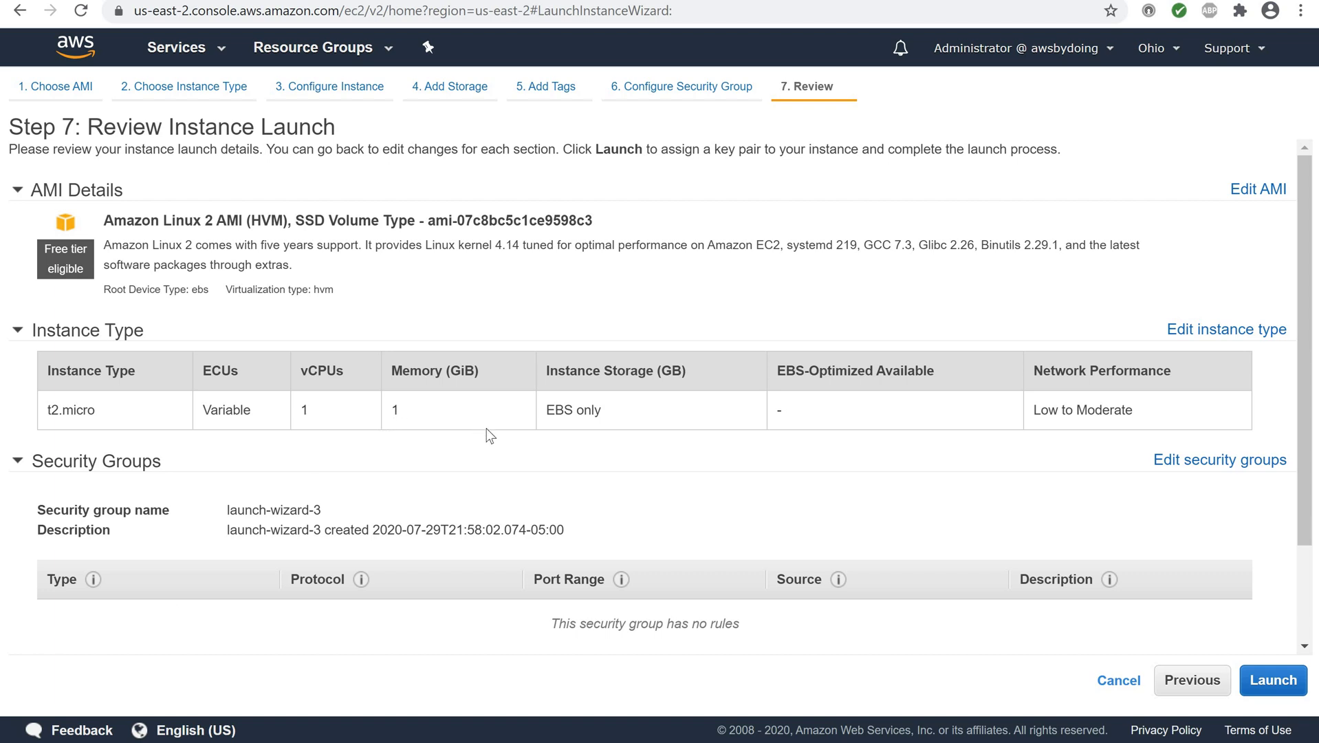
Step: Review the launch settings, choose to proceed without a key pair, acknowledge the access limitation and launch the instances
{"action": "scroll", "coordinate": [490, 434], "scroll_direction": "down", "scroll_amount": 3}
{"action": "scroll", "coordinate": [922, 533], "scroll_direction": "up", "scroll_amount": 3}
{"action": "left_click", "coordinate": [1272, 680]}
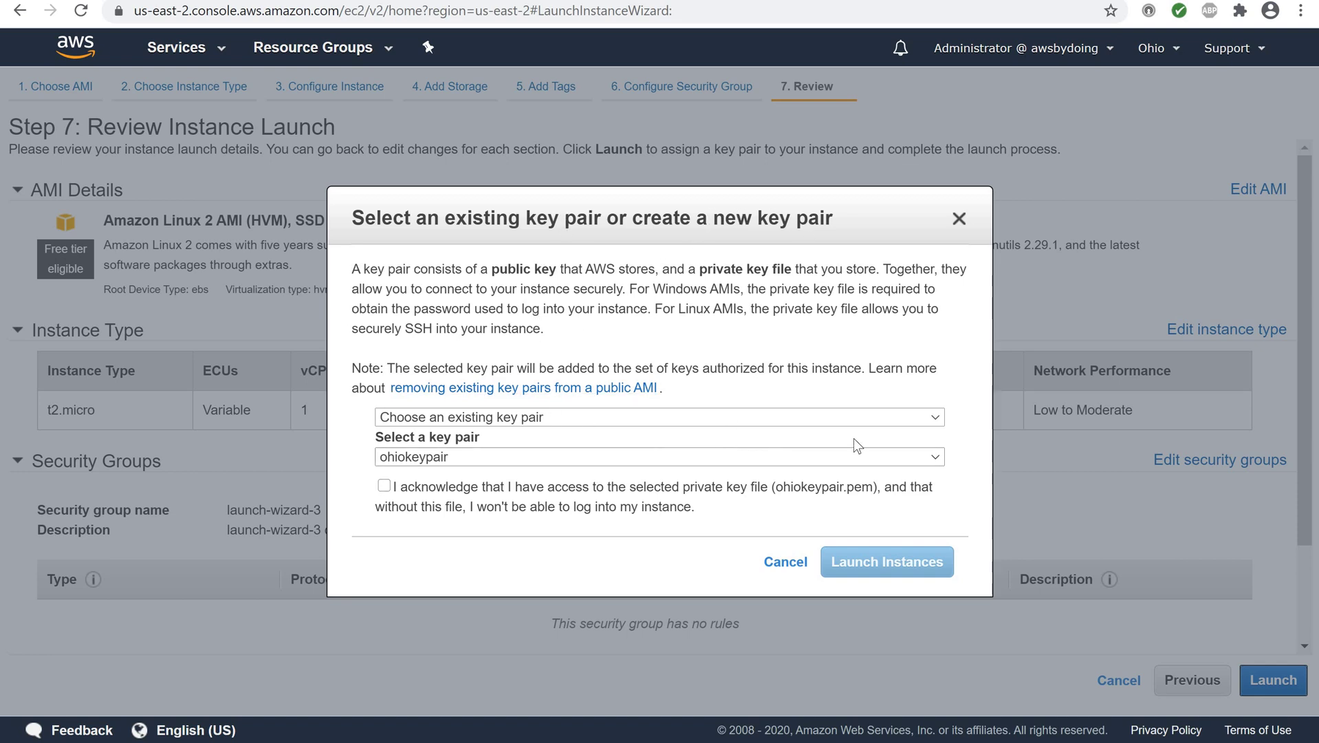
{"action": "left_click", "coordinate": [939, 417]}
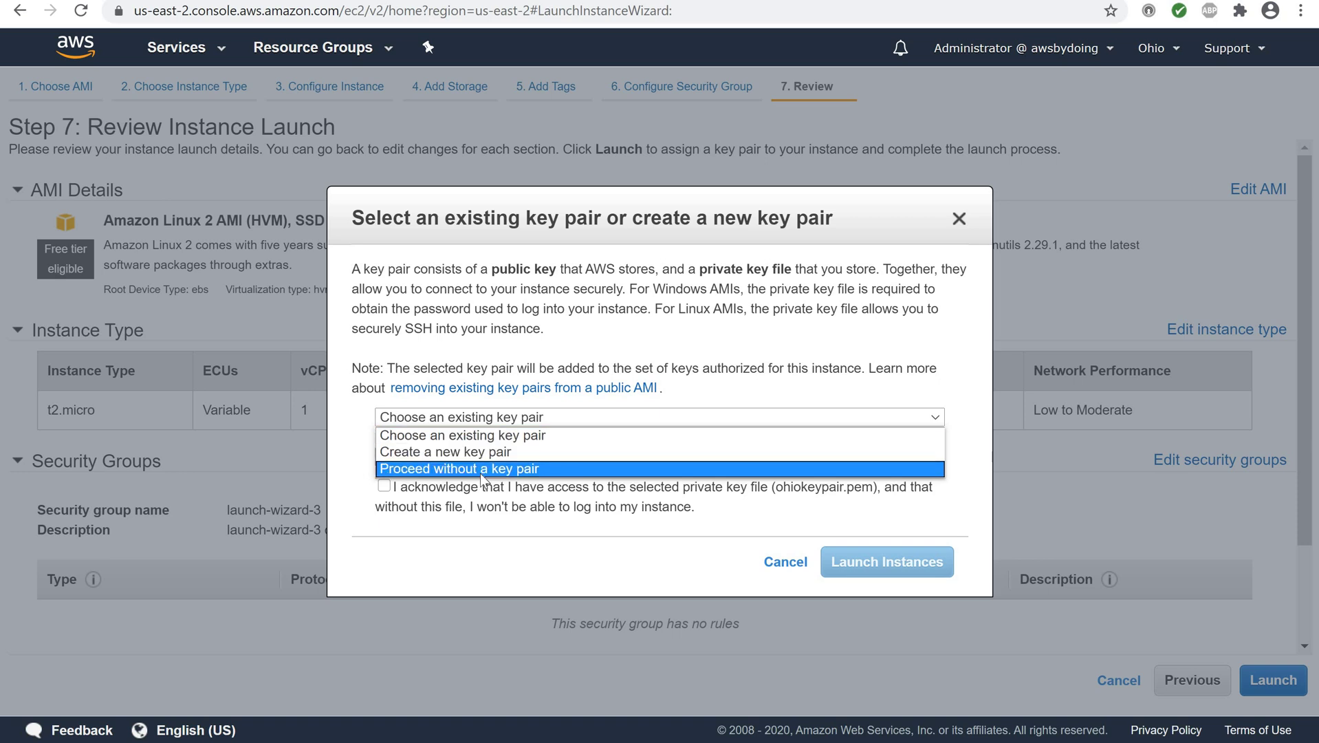
{"action": "left_click", "coordinate": [482, 469]}
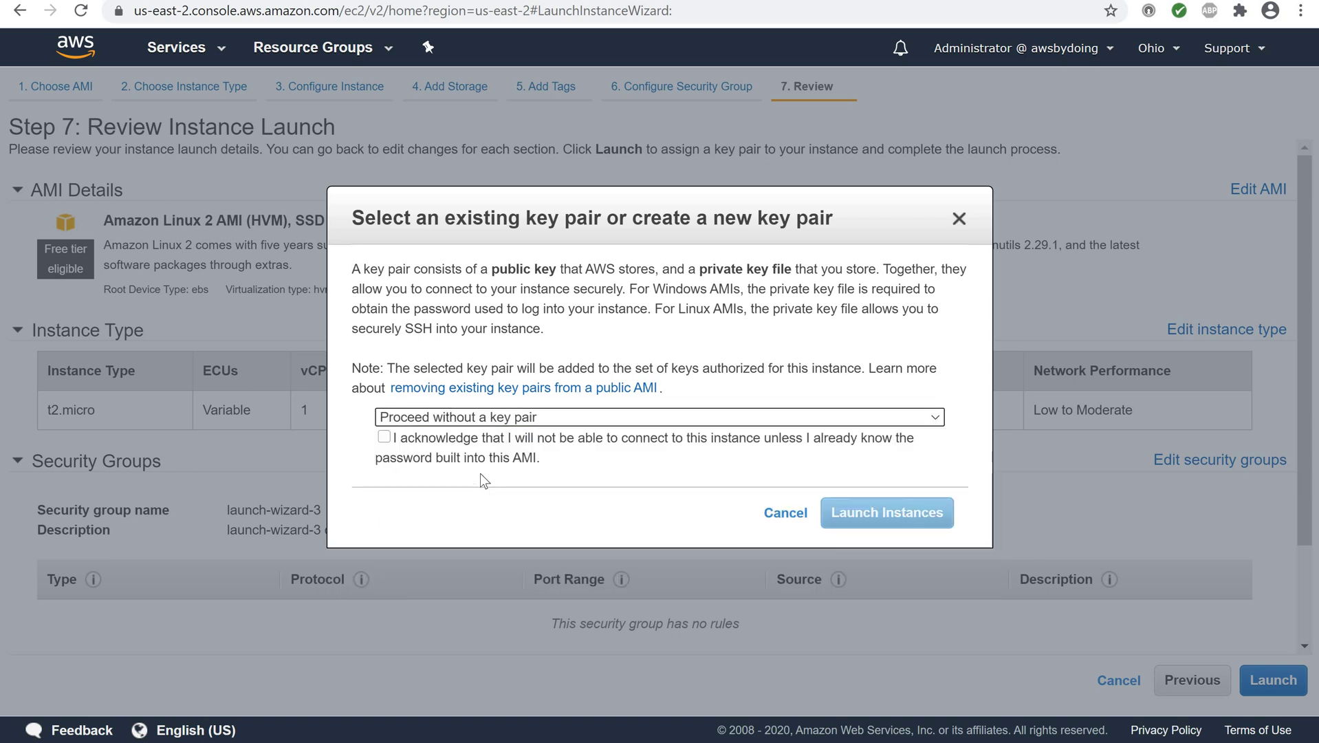
{"action": "left_click", "coordinate": [385, 435]}
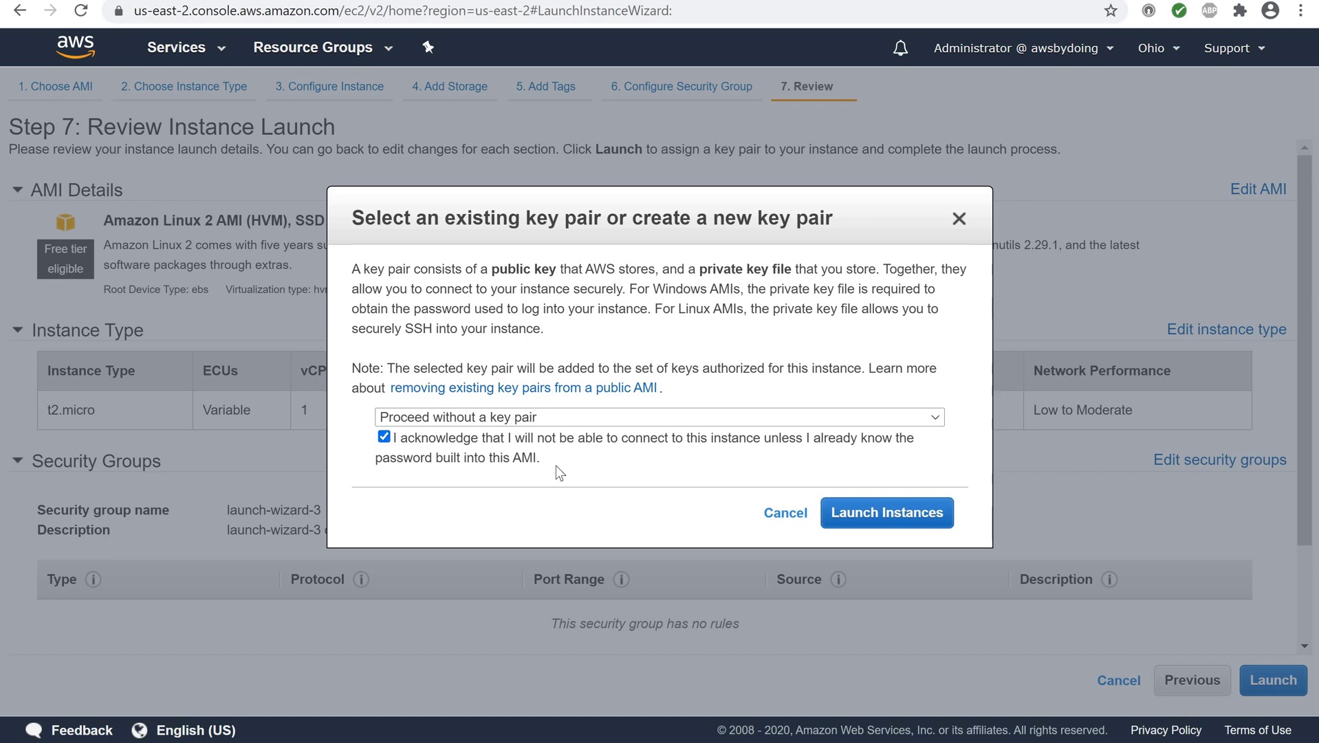
{"action": "left_click", "coordinate": [852, 517]}
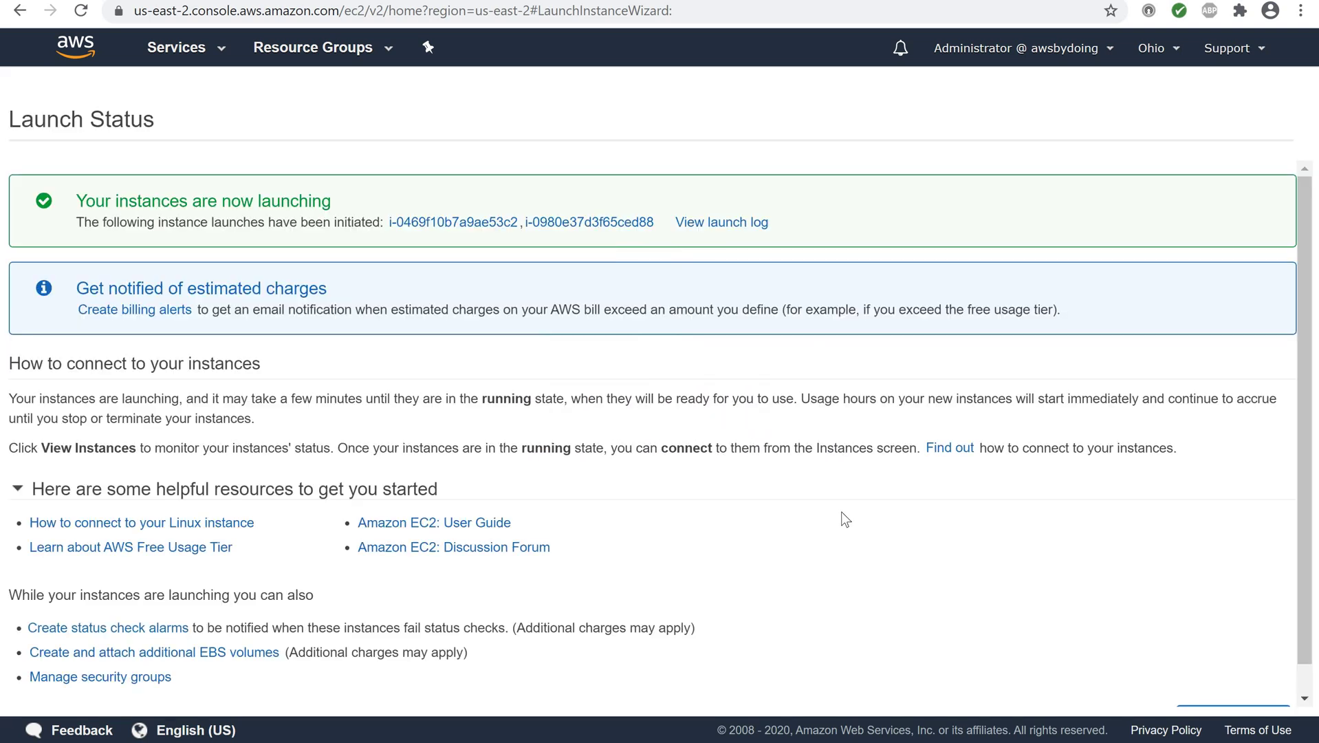
Step: Open the list of EC2 instances and examine the description details of each of the two new instances
{"action": "scroll", "coordinate": [769, 512], "scroll_direction": "down", "scroll_amount": 1}
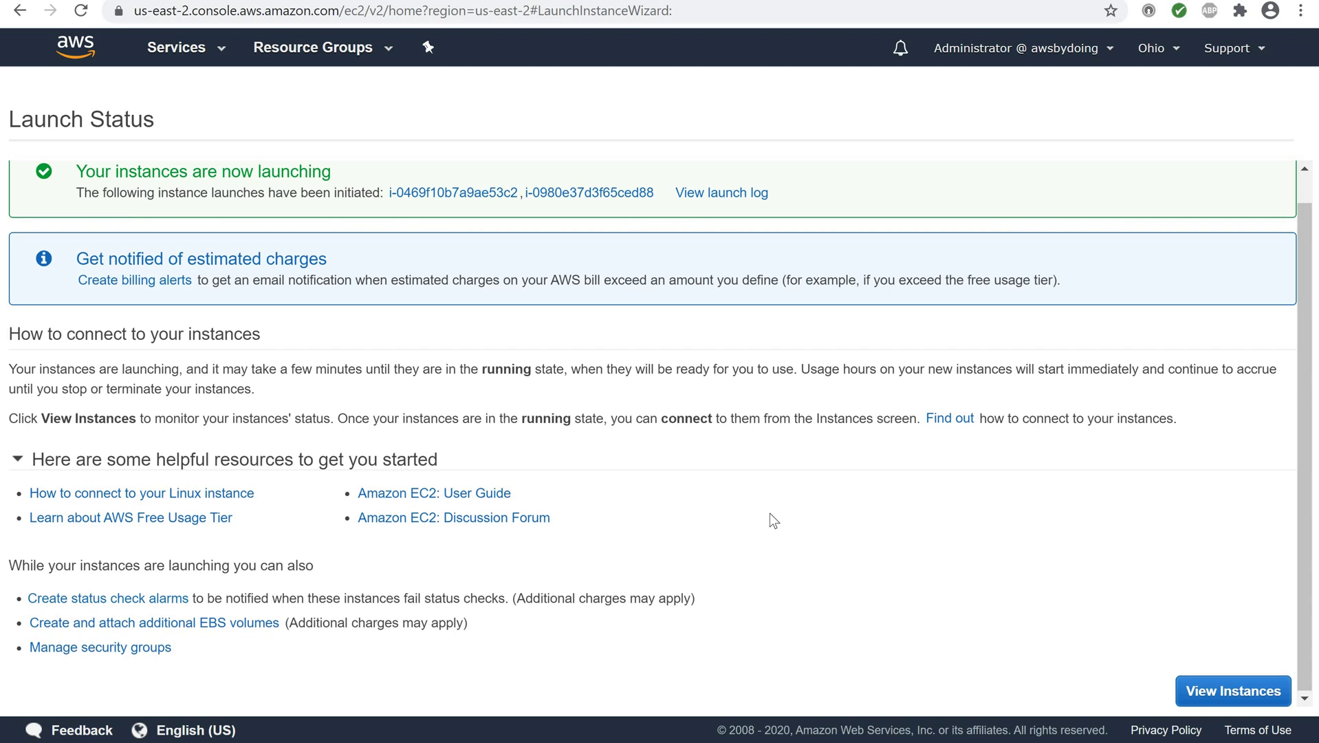
{"action": "left_click", "coordinate": [1225, 700]}
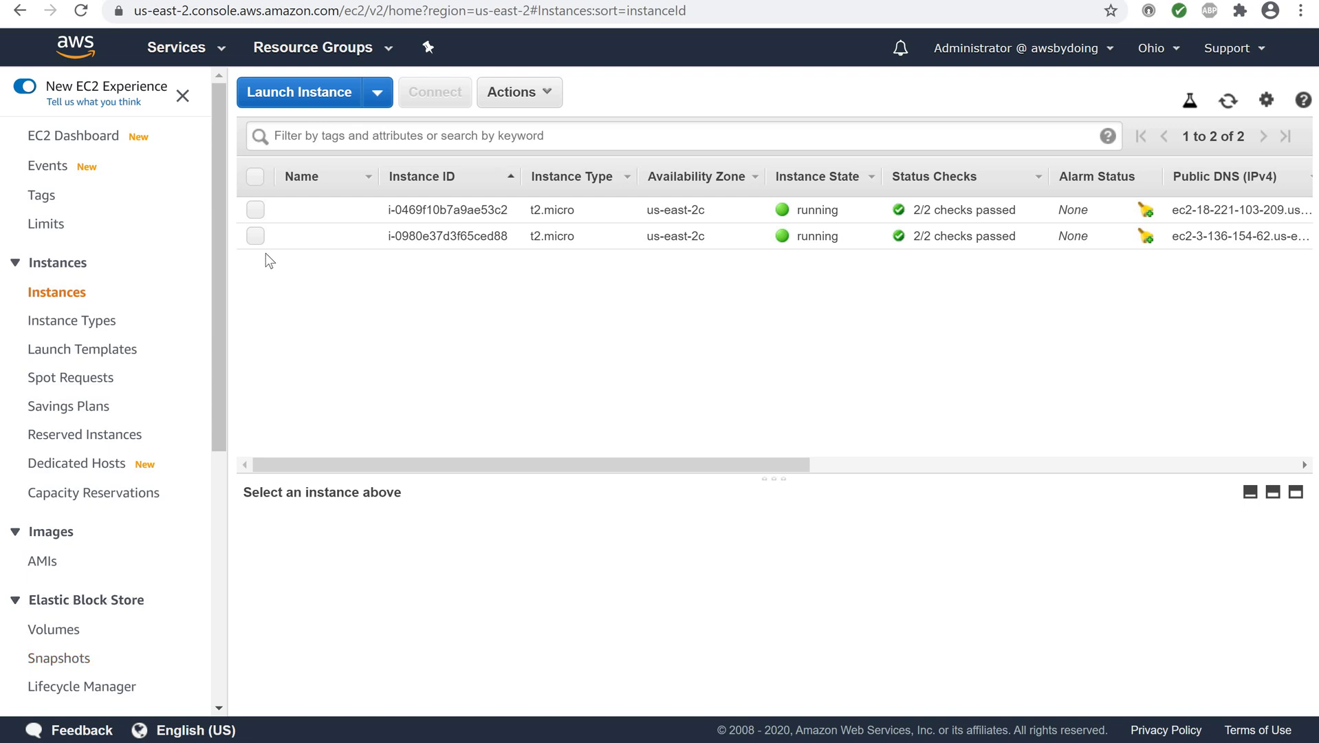
{"action": "left_click", "coordinate": [255, 210]}
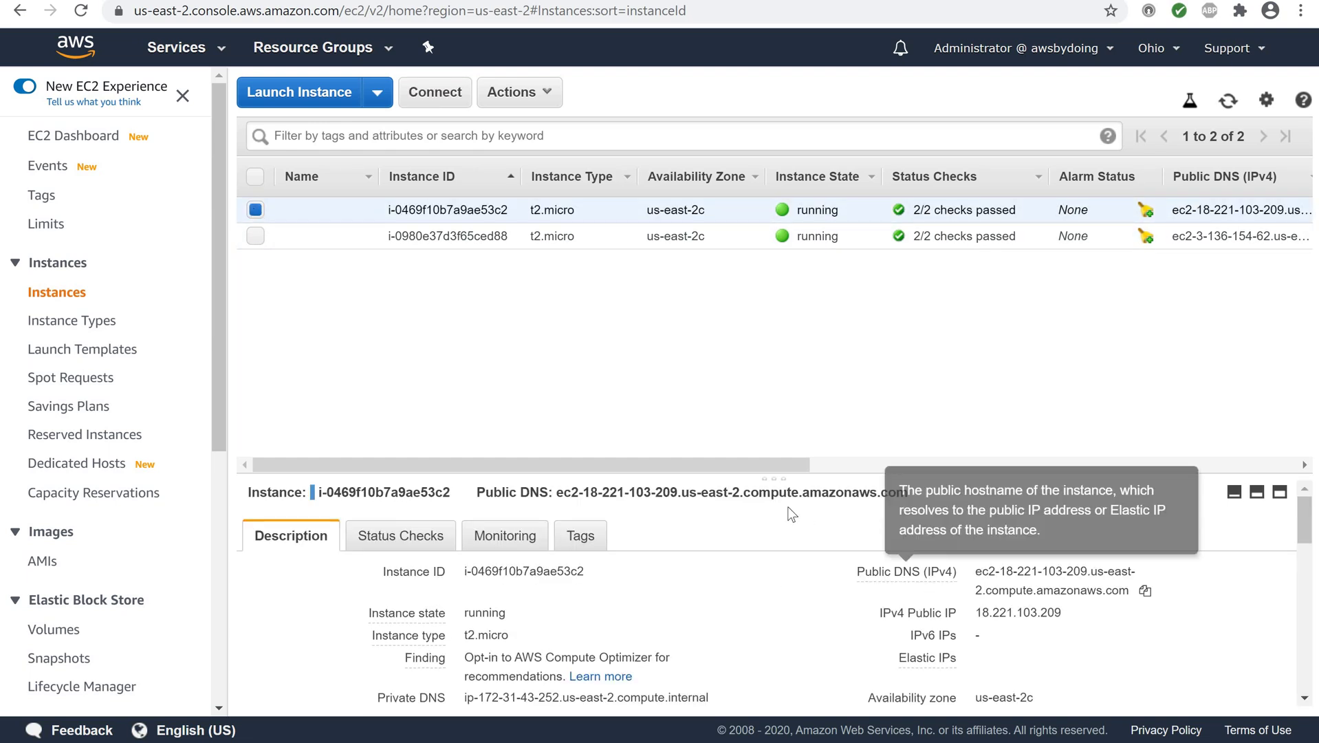
{"action": "left_click_drag", "start_coordinate": [764, 476], "coordinate": [771, 289]}
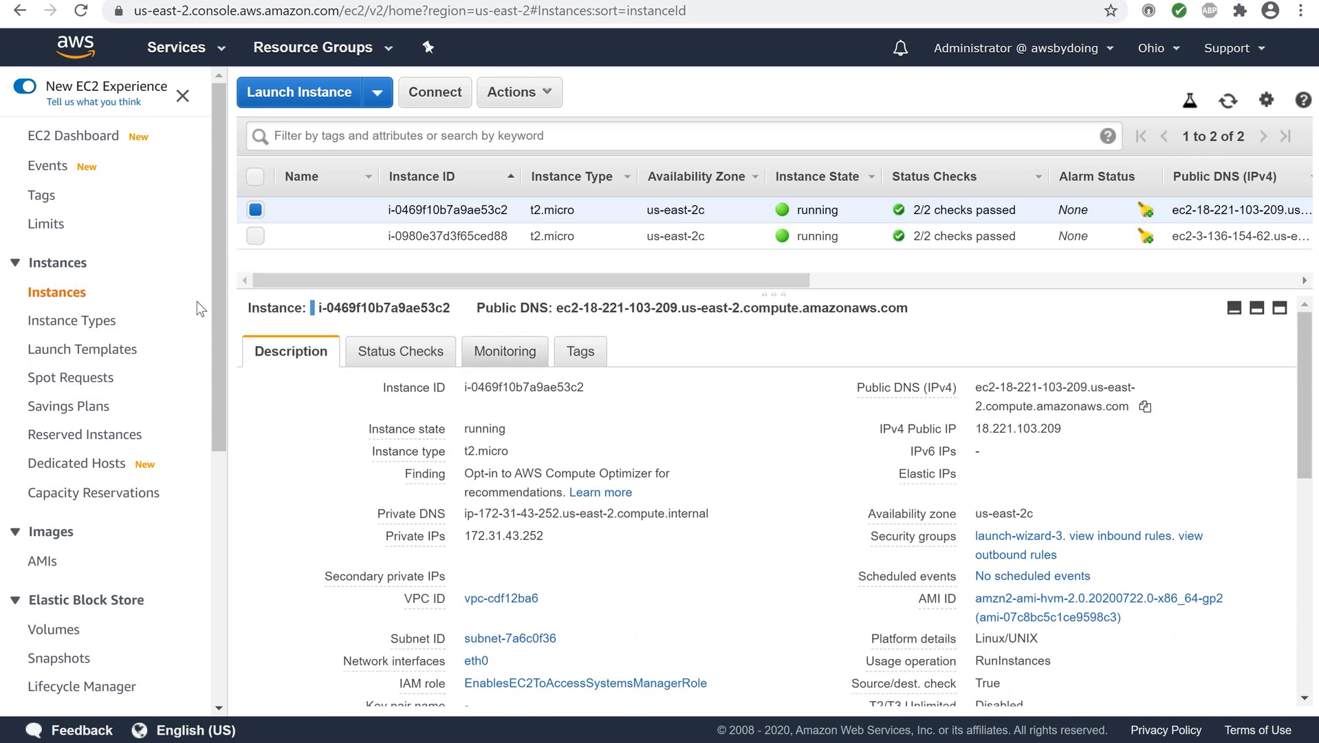
{"action": "left_click", "coordinate": [256, 236]}
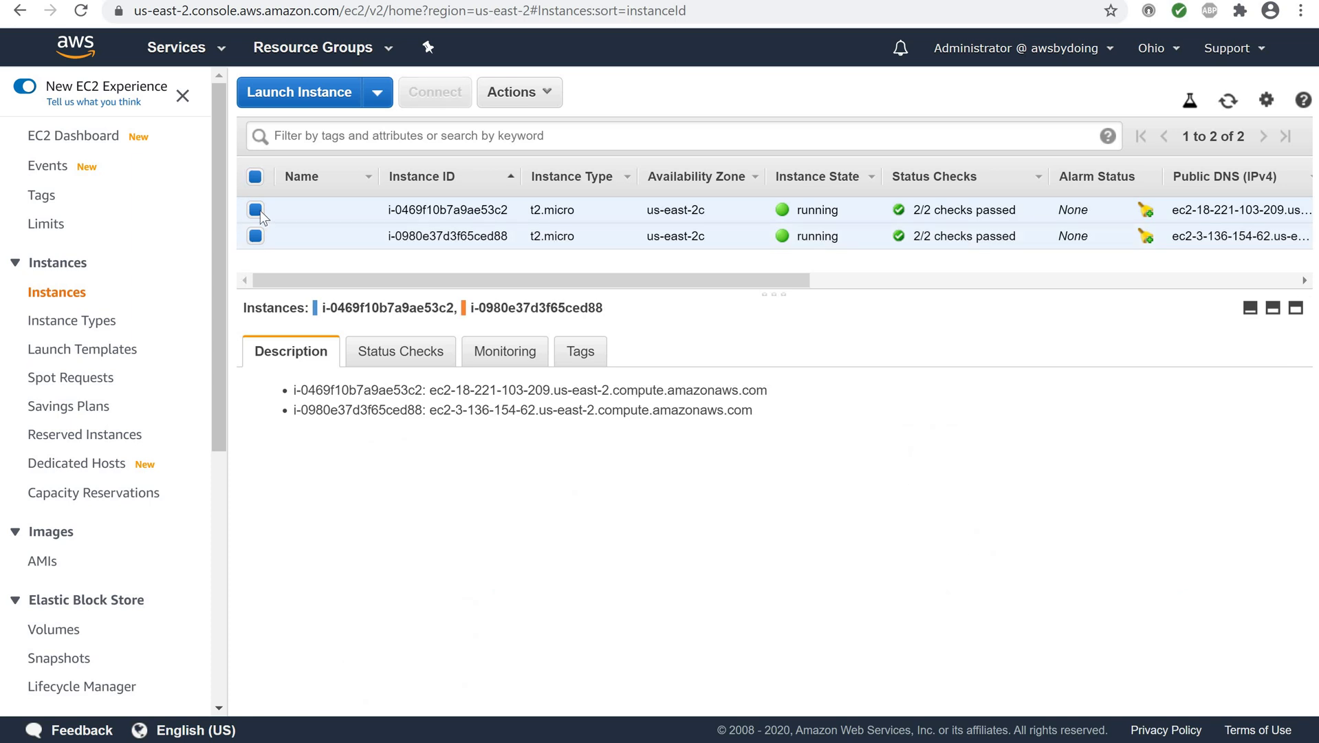
{"action": "left_click", "coordinate": [259, 210]}
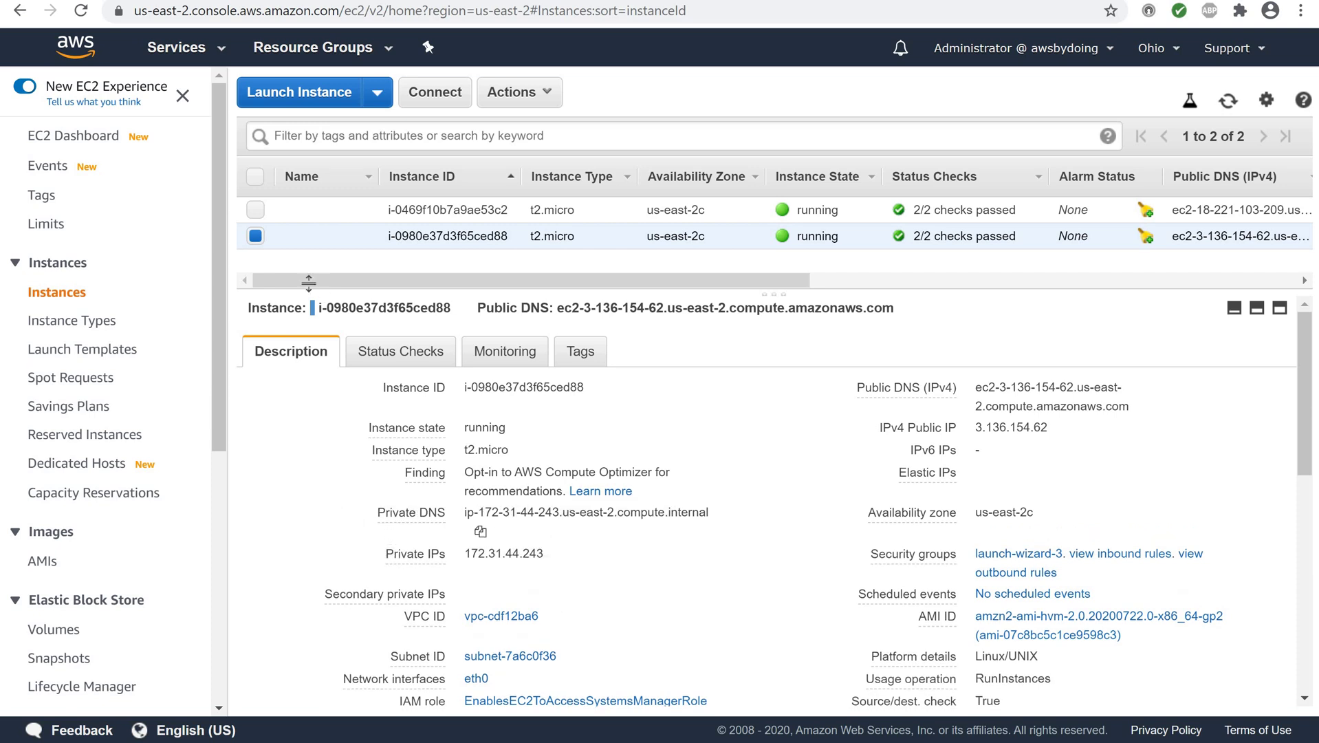
Step: Switch to the Systems Manager service and open its Managed Instances list
{"action": "left_click", "coordinate": [184, 53]}
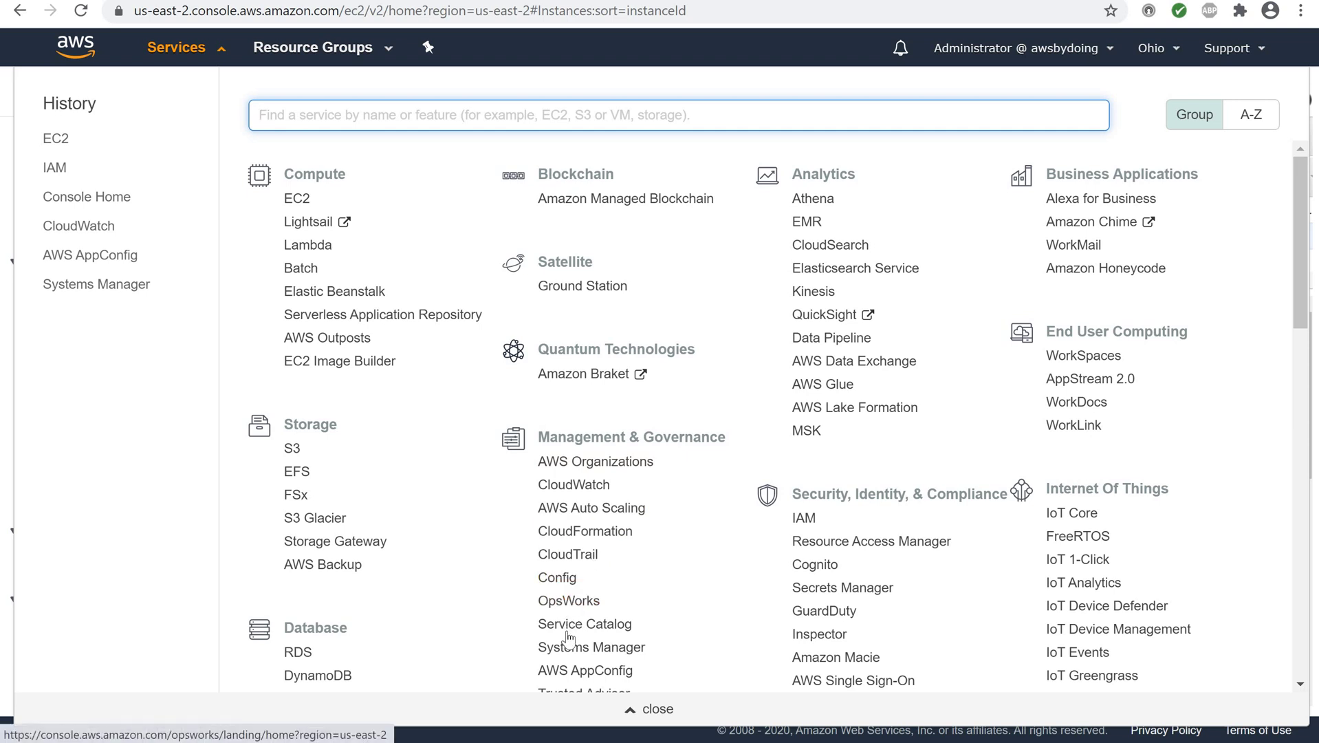
{"action": "left_click", "coordinate": [572, 657]}
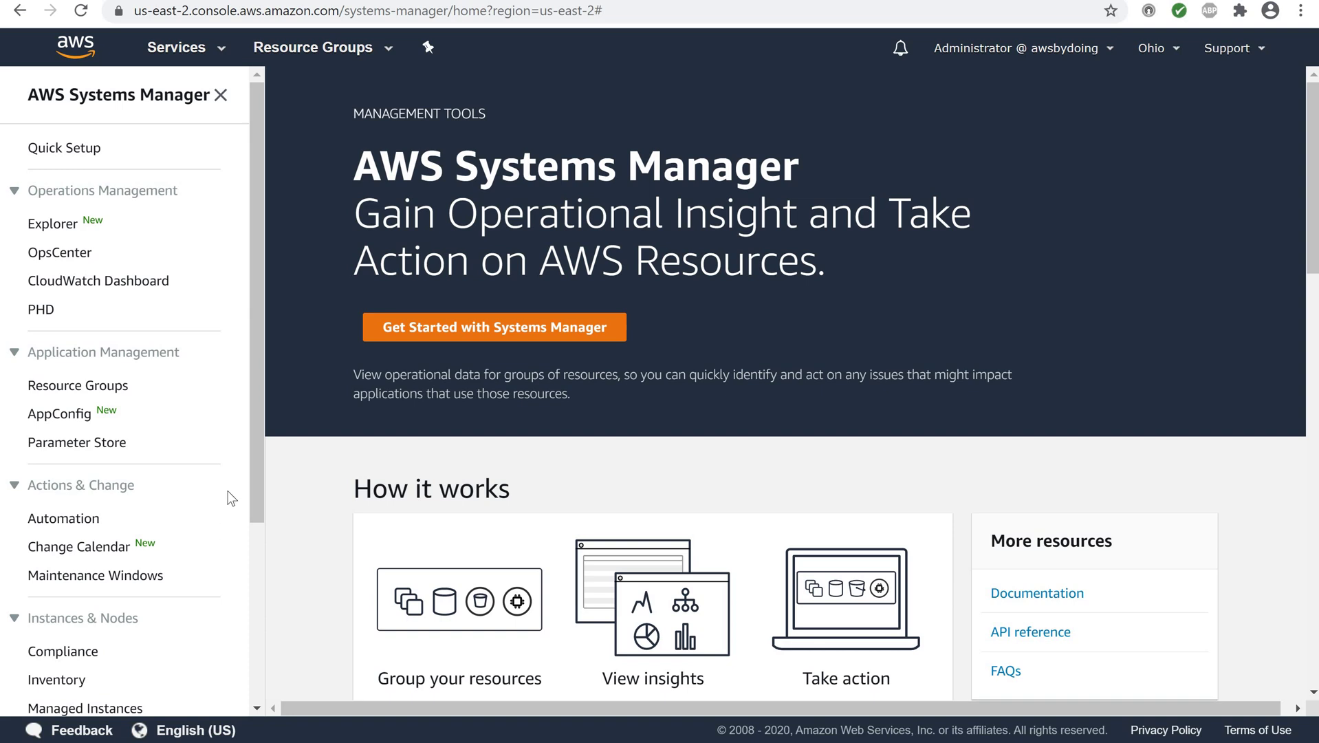
{"action": "scroll", "coordinate": [183, 444], "scroll_direction": "down", "scroll_amount": 3}
{"action": "scroll", "coordinate": [182, 456], "scroll_direction": "down", "scroll_amount": 1}
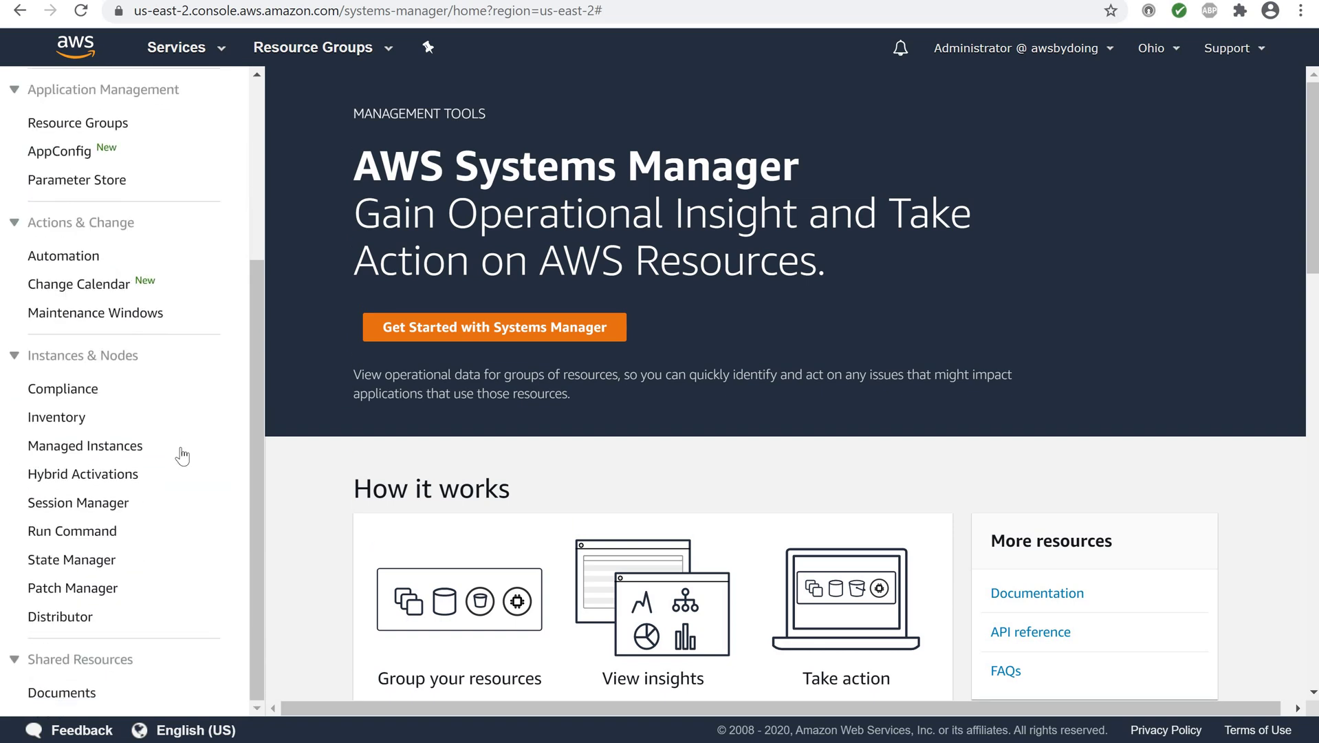
{"action": "scroll", "coordinate": [169, 486], "scroll_direction": "up", "scroll_amount": 1}
{"action": "scroll", "coordinate": [169, 486], "scroll_direction": "down", "scroll_amount": 1}
{"action": "left_click", "coordinate": [64, 450]}
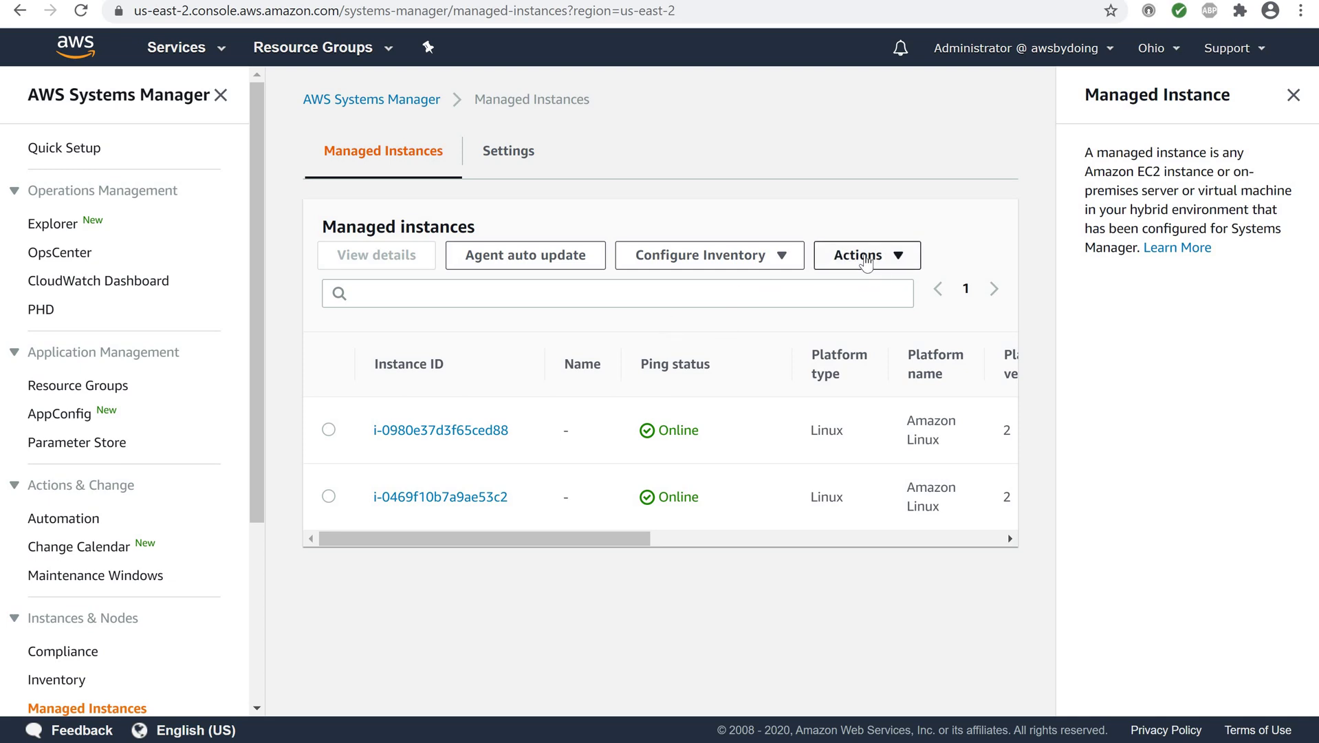
Step: Start a Run Command from the managed instances, filter documents by name prefix equals AWS-UpdateSSMAgent and select that document
{"action": "left_click", "coordinate": [865, 260]}
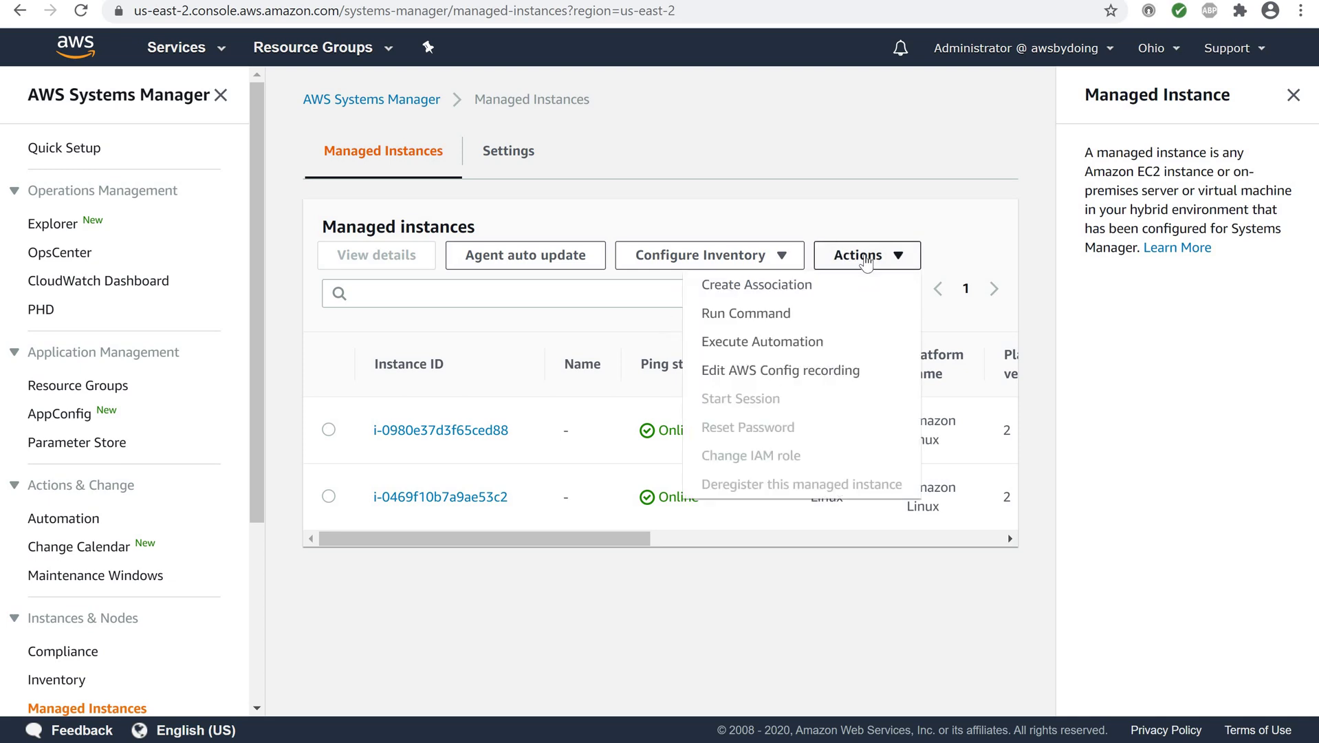
{"action": "left_click", "coordinate": [768, 315]}
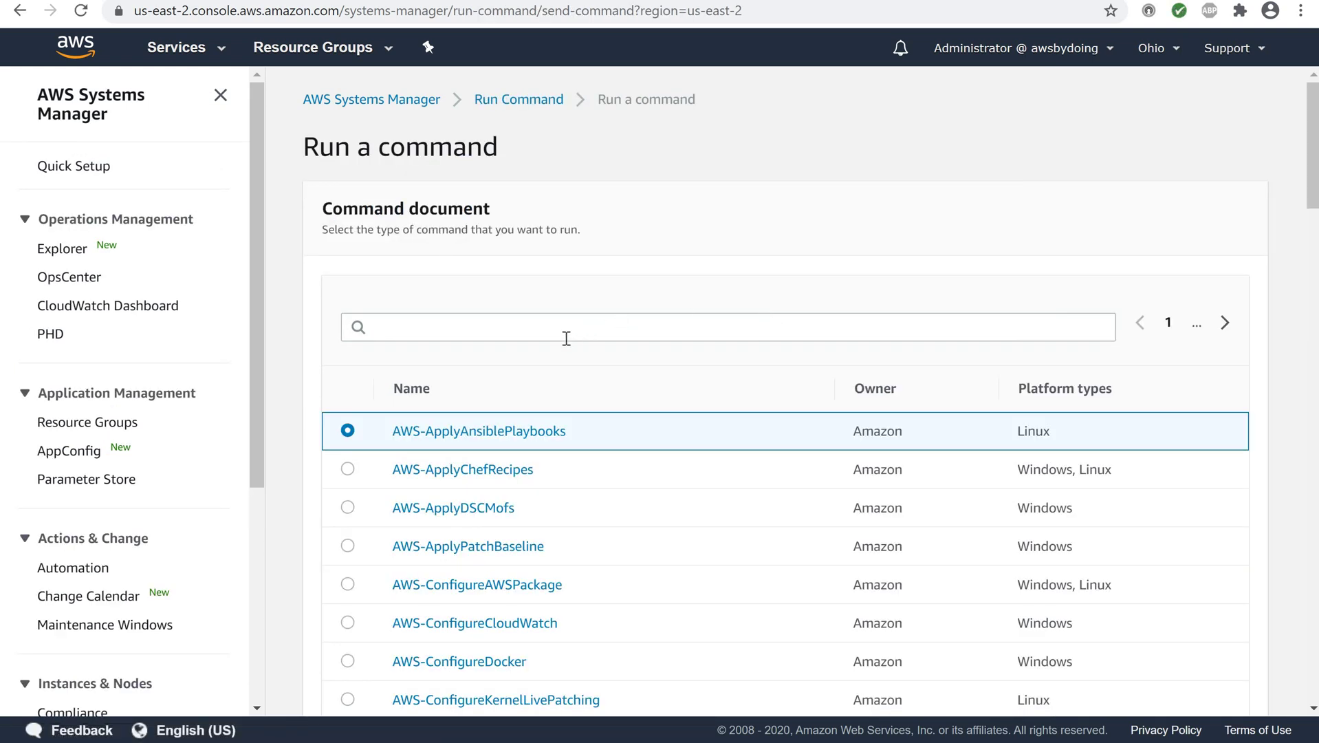
{"action": "scroll", "coordinate": [566, 340], "scroll_direction": "down", "scroll_amount": 3}
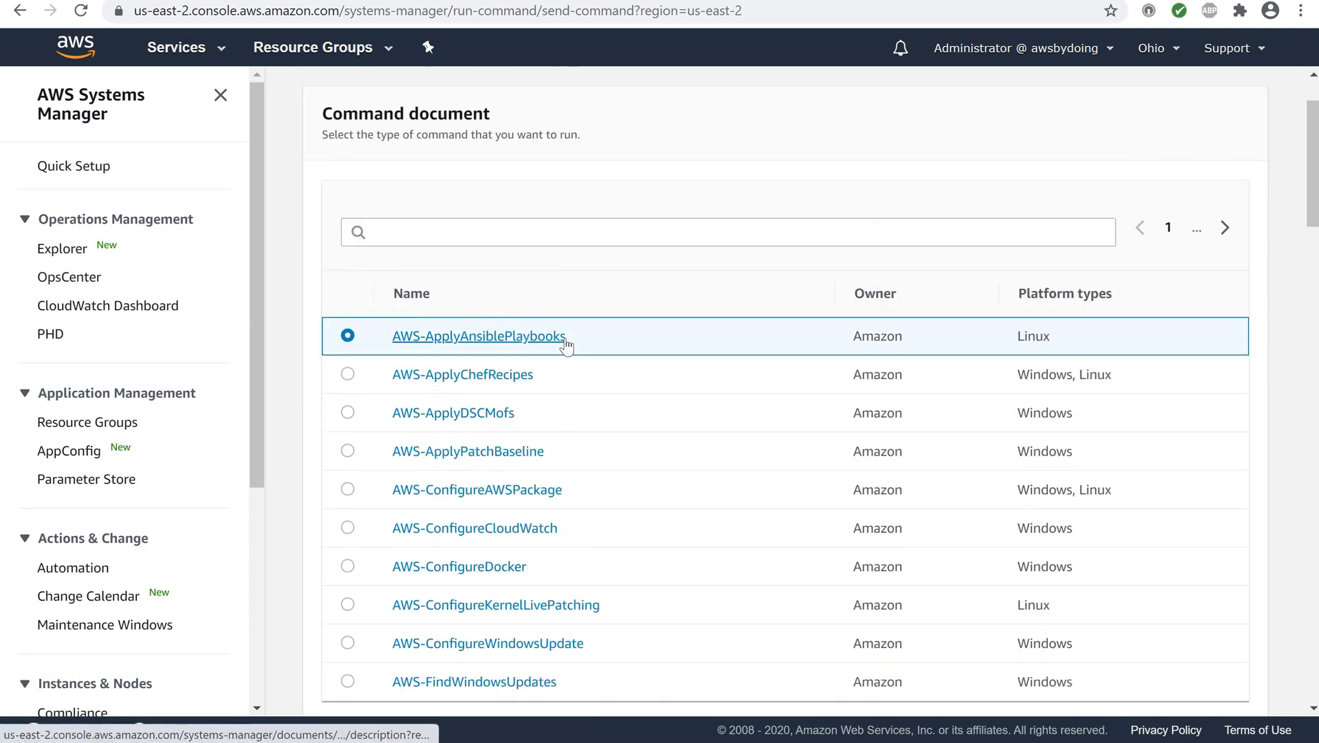
{"action": "left_click", "coordinate": [377, 234]}
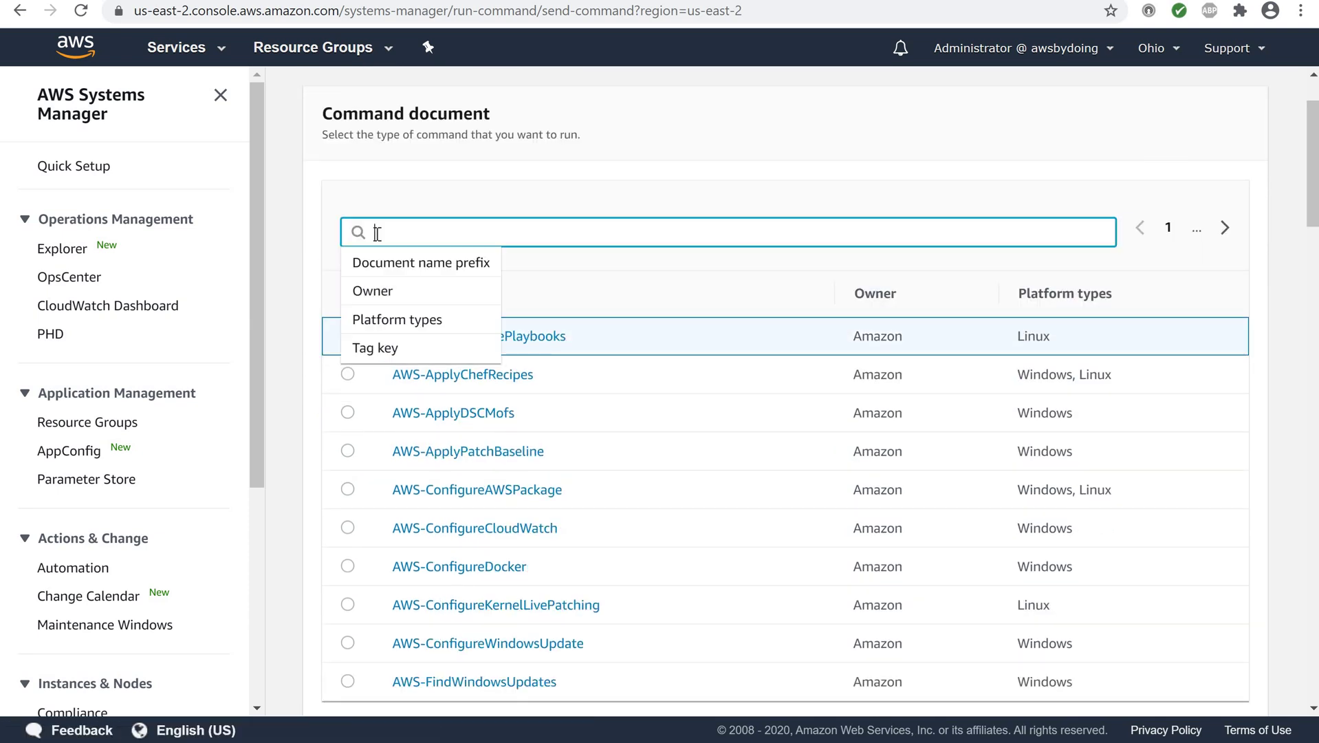
{"action": "left_click", "coordinate": [401, 265]}
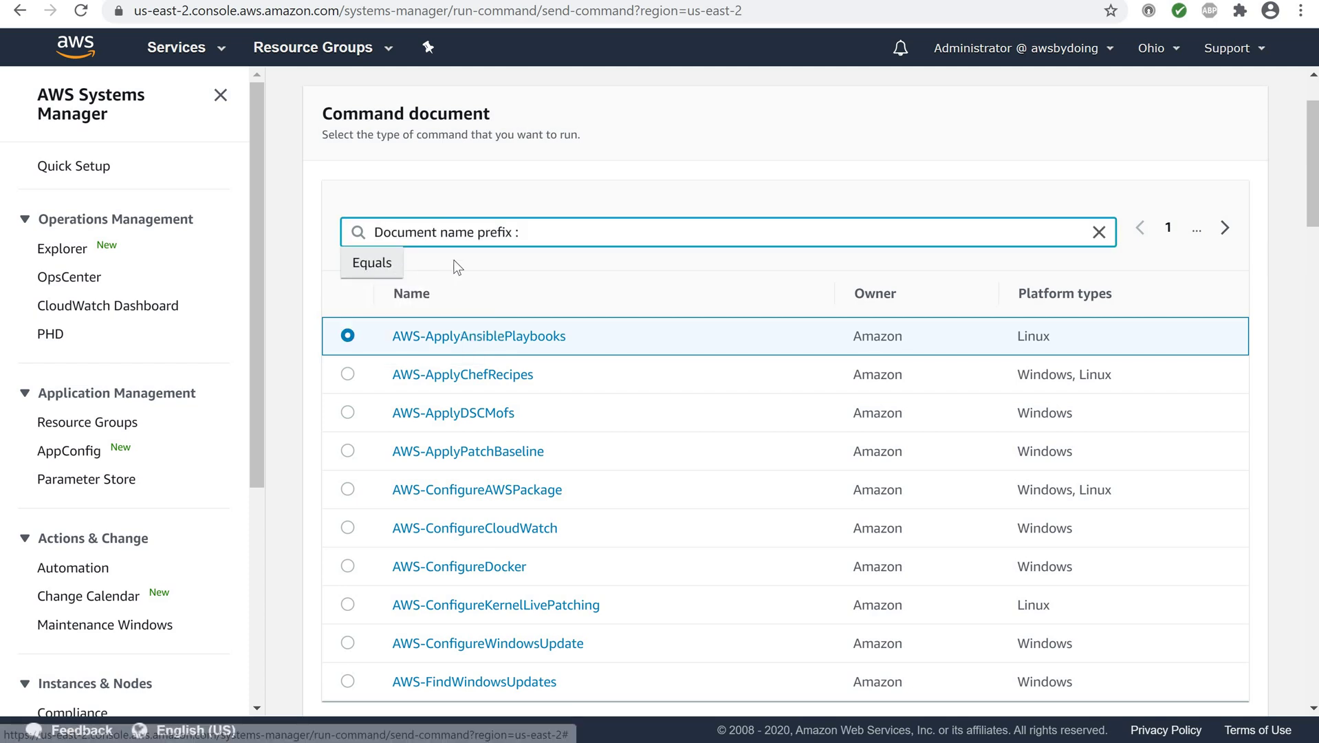
{"action": "left_click", "coordinate": [383, 262]}
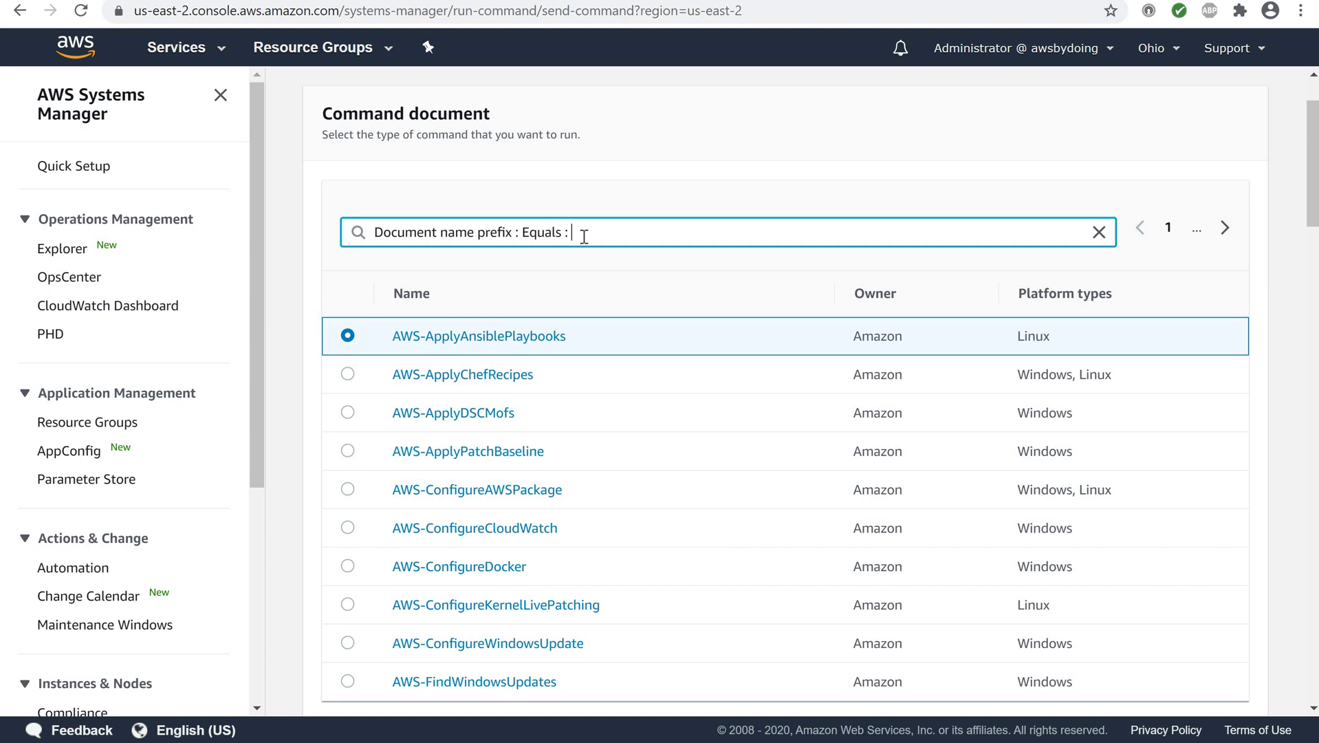
{"action": "type", "text": "AWS-UpdateSSMAgent"}
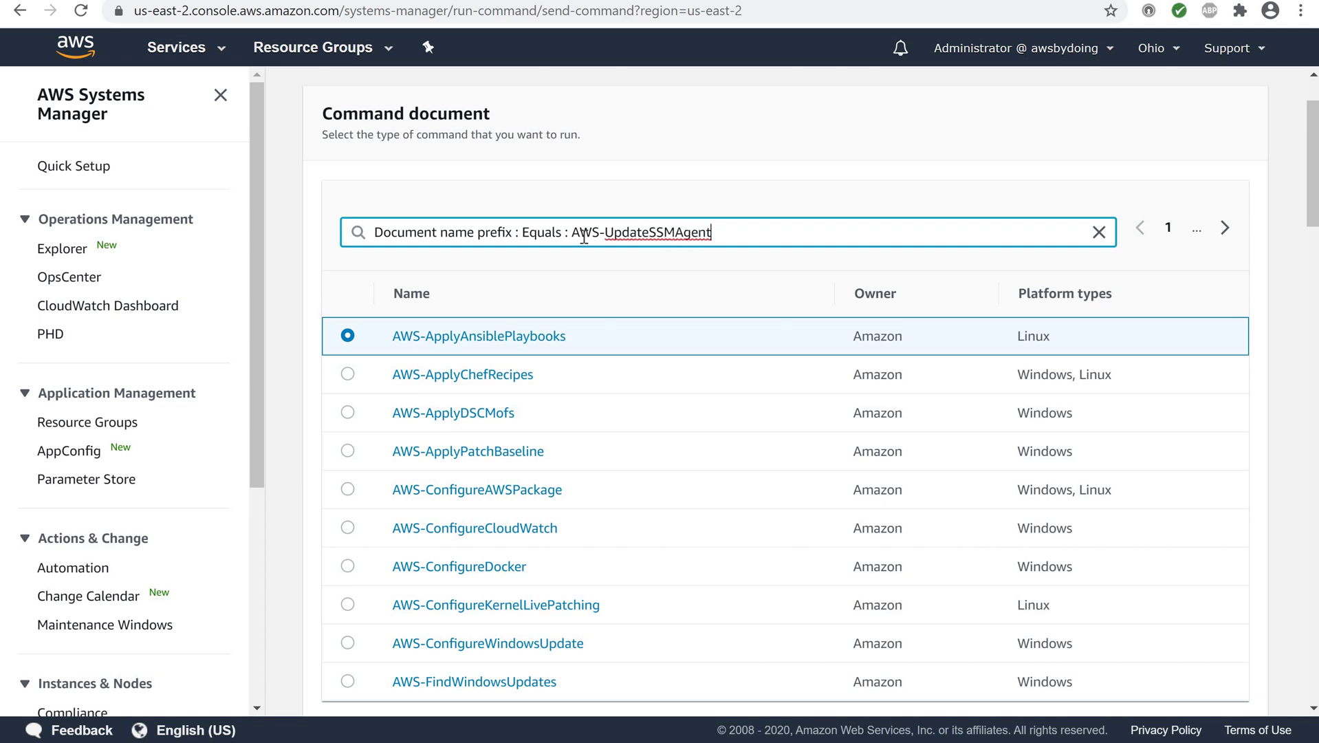
{"action": "key", "text": "Return"}
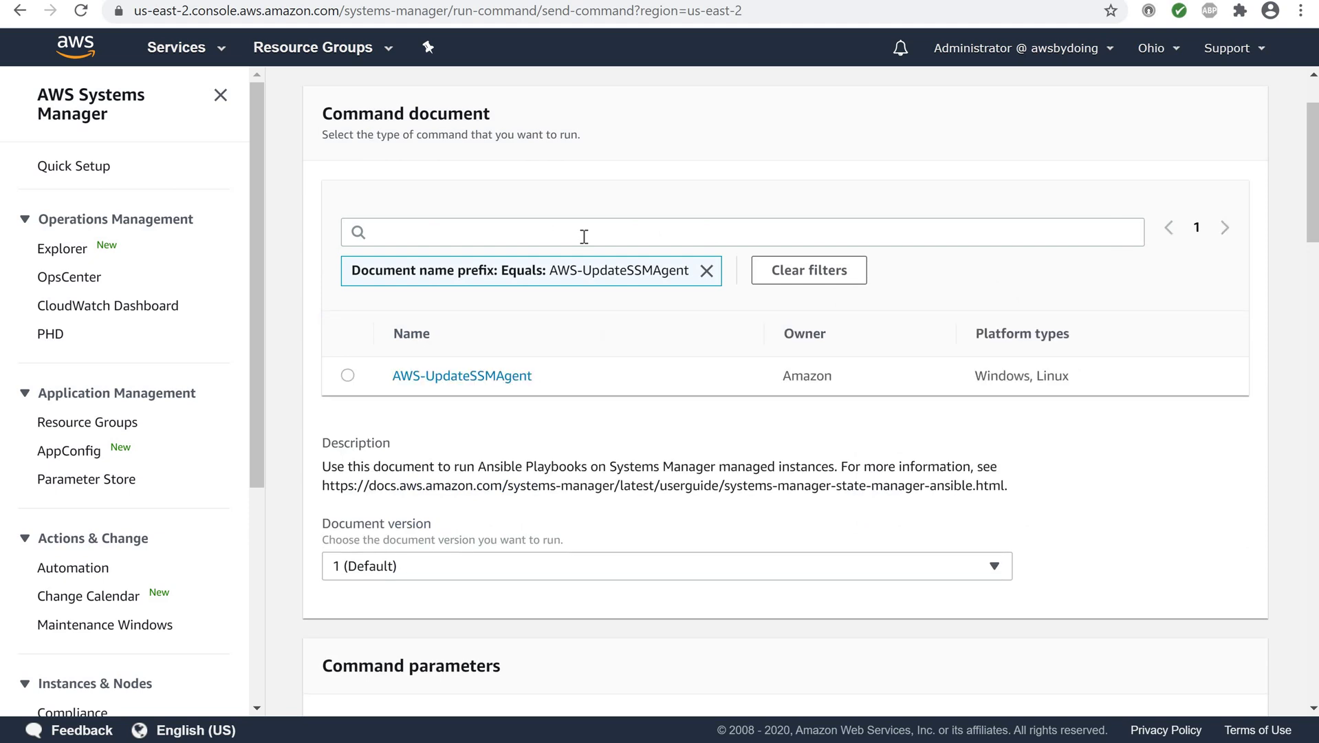
{"action": "left_click", "coordinate": [348, 376]}
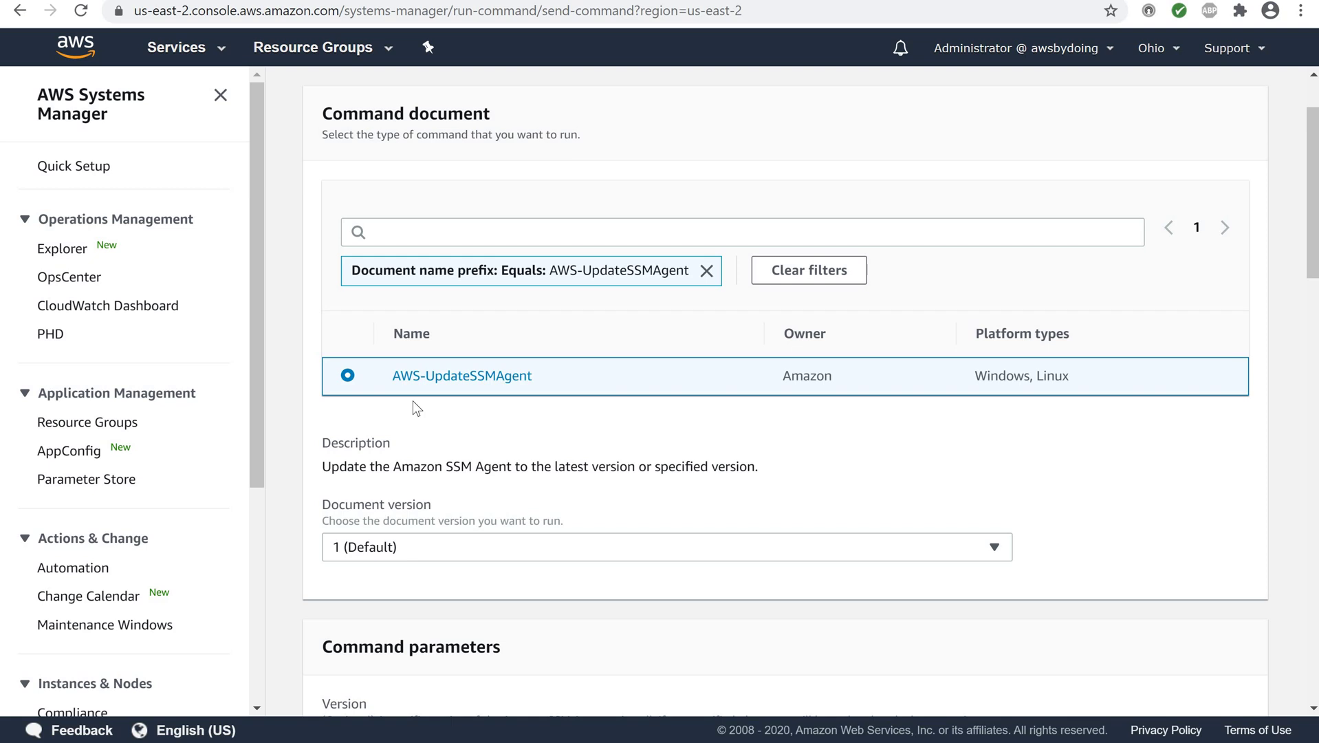
Step: Set the SSM Agent update to target manually chosen instances and select both running instances
{"action": "scroll", "coordinate": [721, 404], "scroll_direction": "down", "scroll_amount": 8}
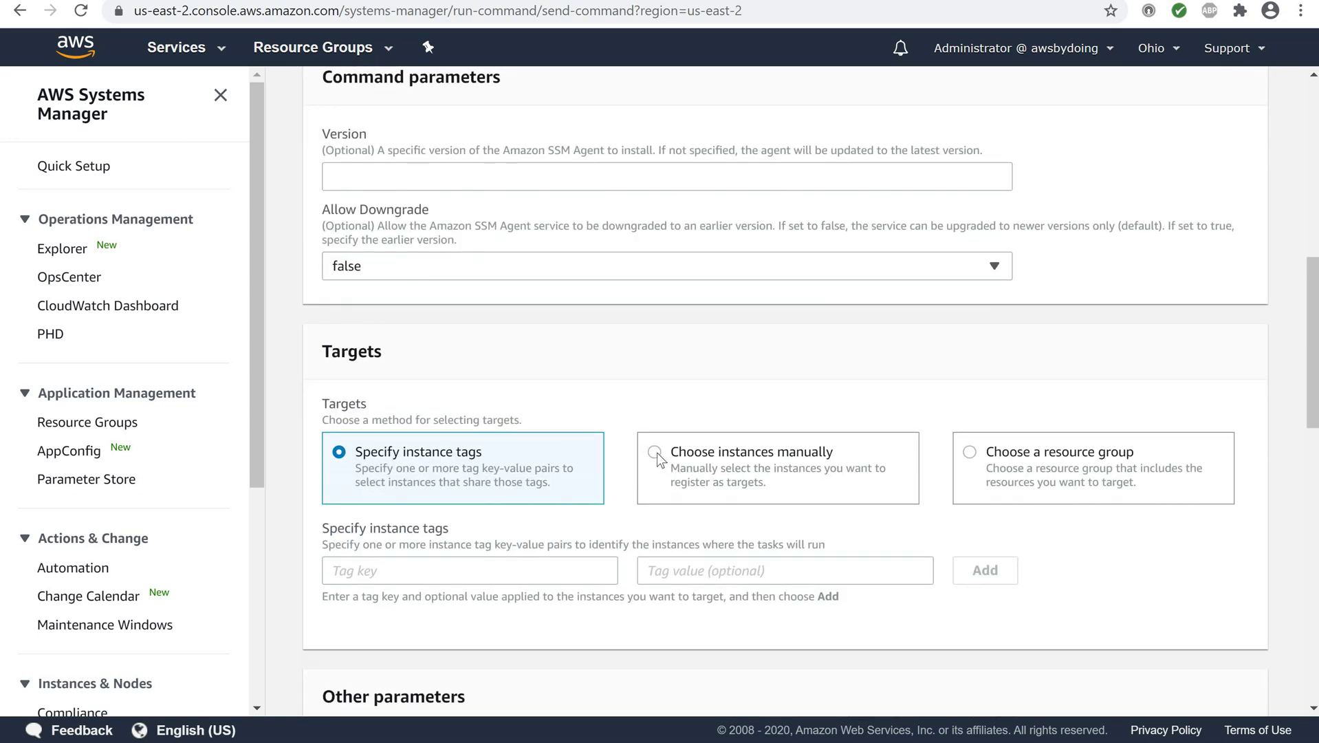
{"action": "left_click", "coordinate": [655, 452]}
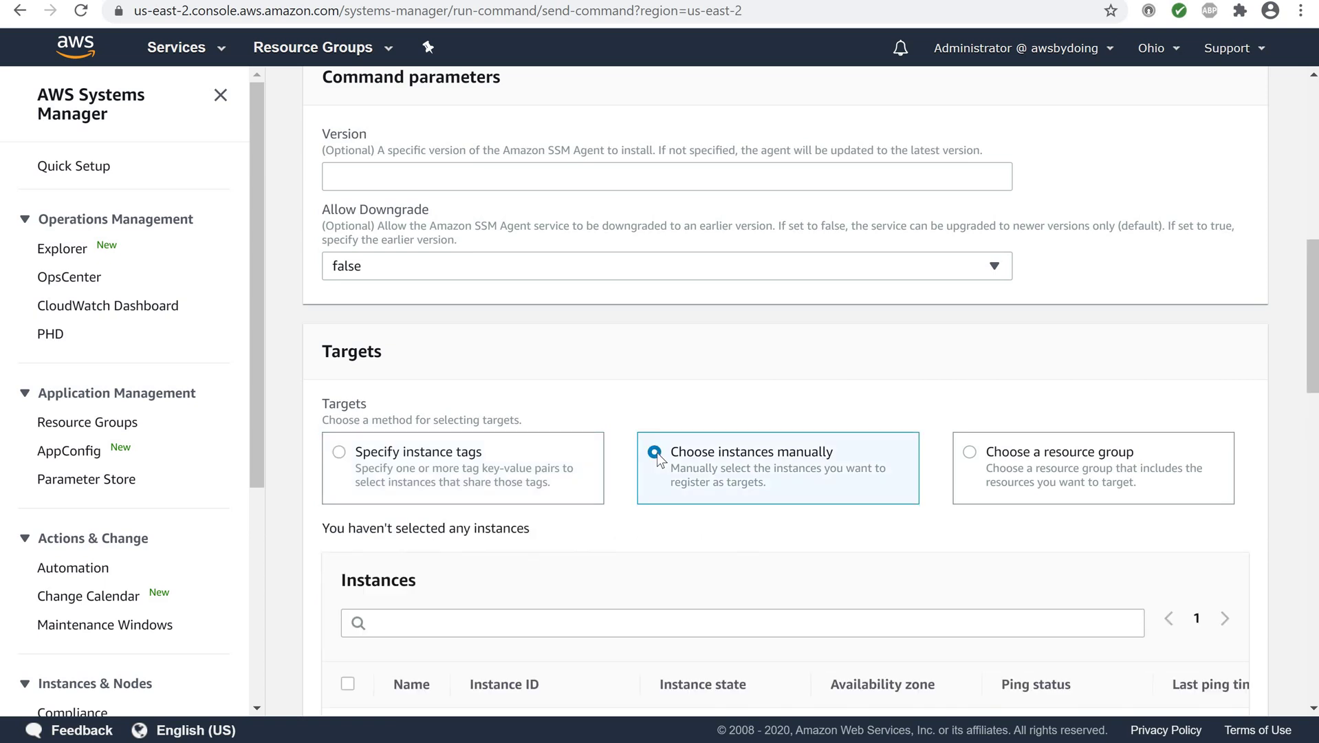
{"action": "scroll", "coordinate": [472, 556], "scroll_direction": "down", "scroll_amount": 1}
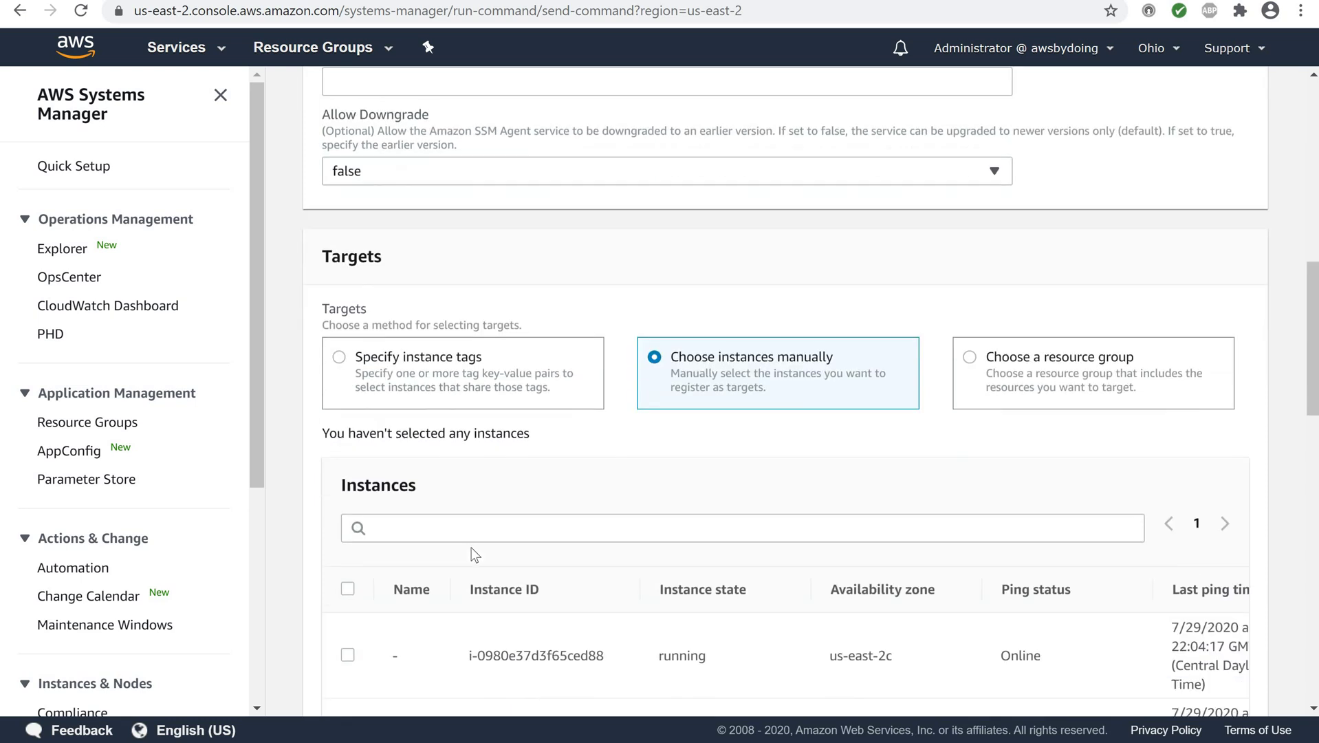
{"action": "scroll", "coordinate": [413, 612], "scroll_direction": "down", "scroll_amount": 2}
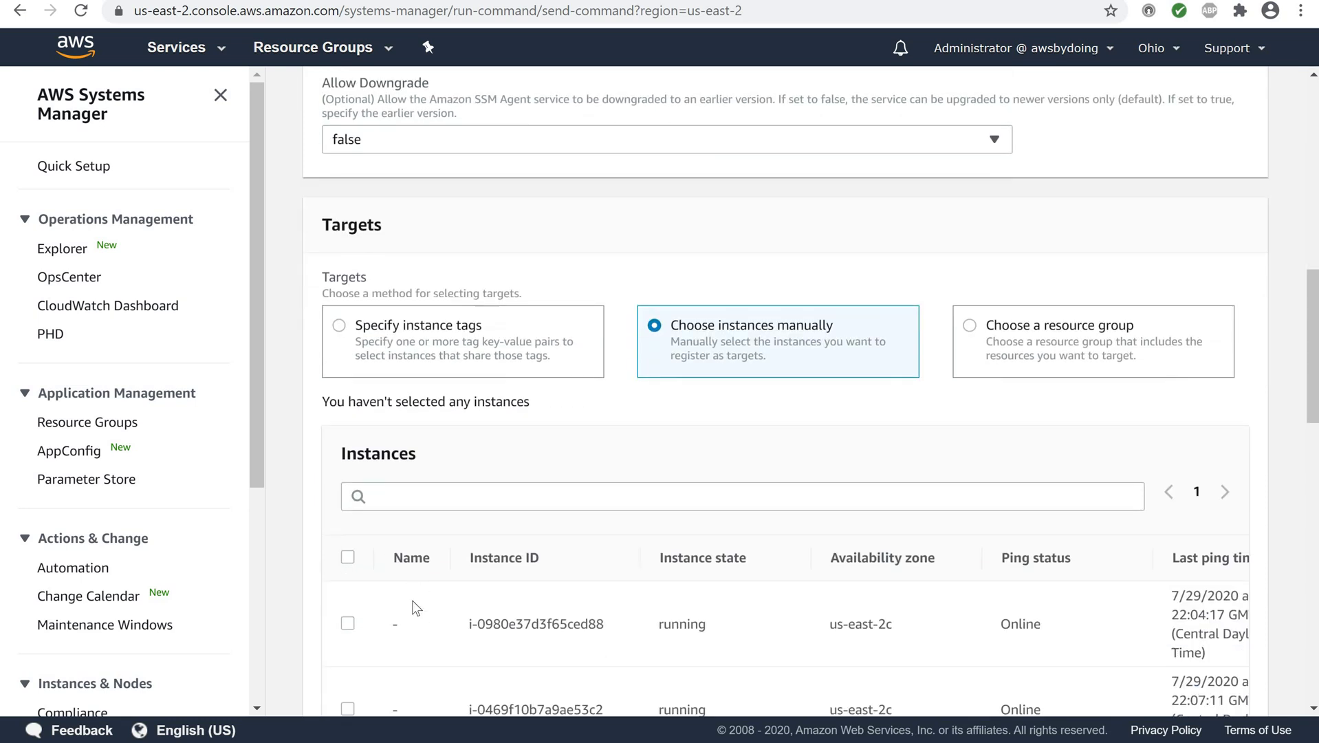
{"action": "left_click", "coordinate": [347, 465]}
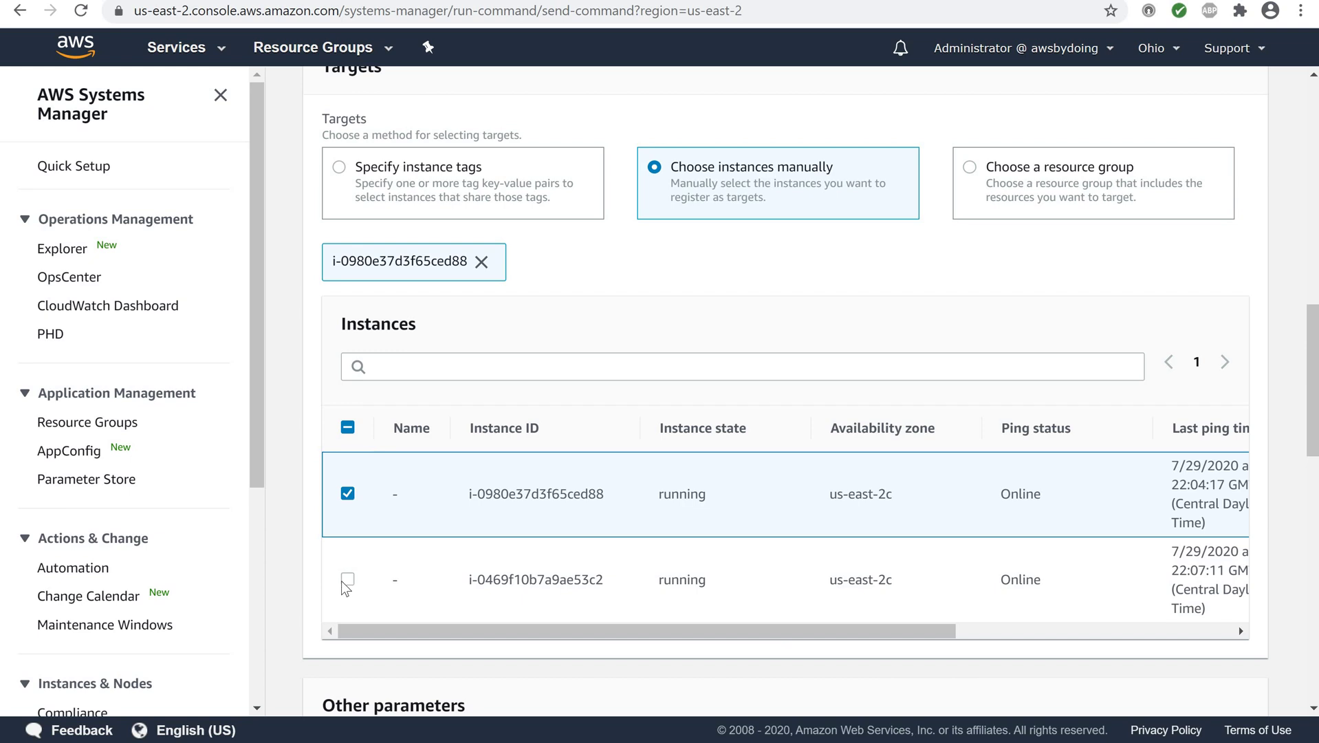
{"action": "left_click", "coordinate": [347, 579]}
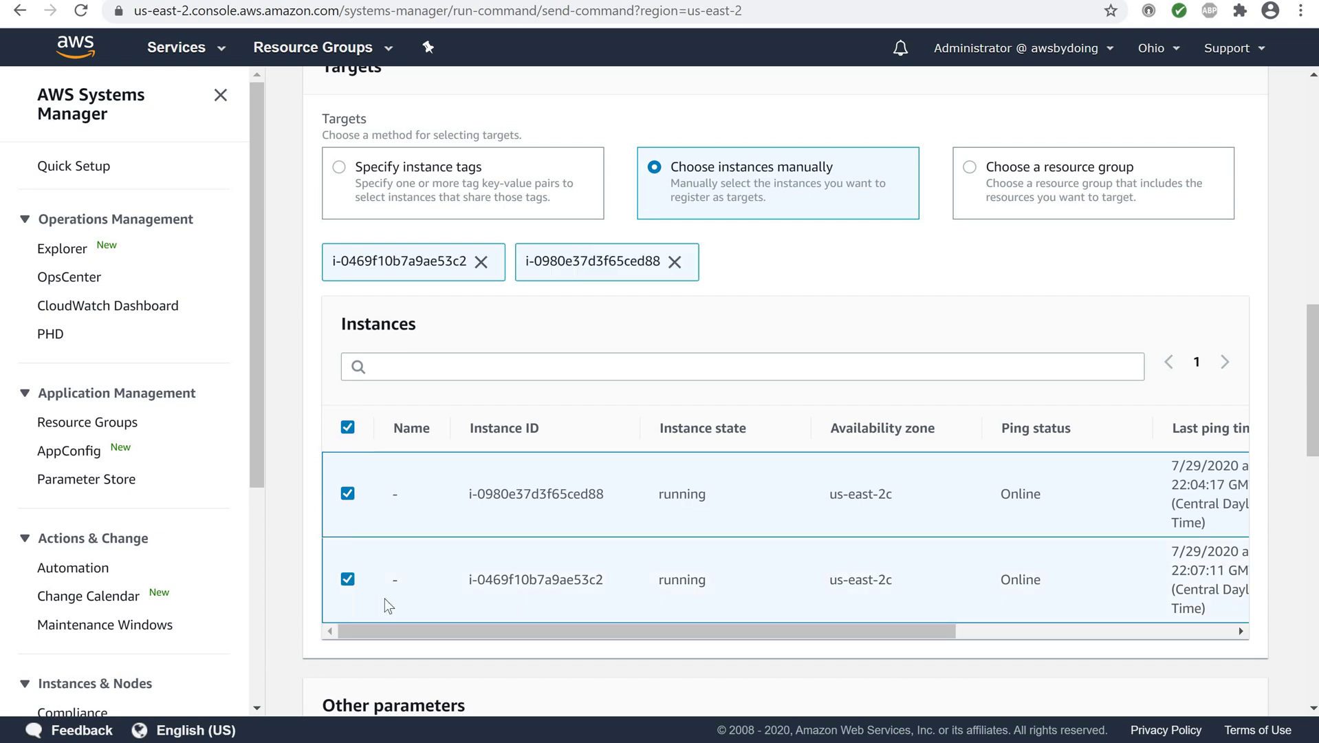
Step: Run the AWS-UpdateSSMAgent command on the selected instances and refresh its command status
{"action": "scroll", "coordinate": [609, 586], "scroll_direction": "down", "scroll_amount": 10}
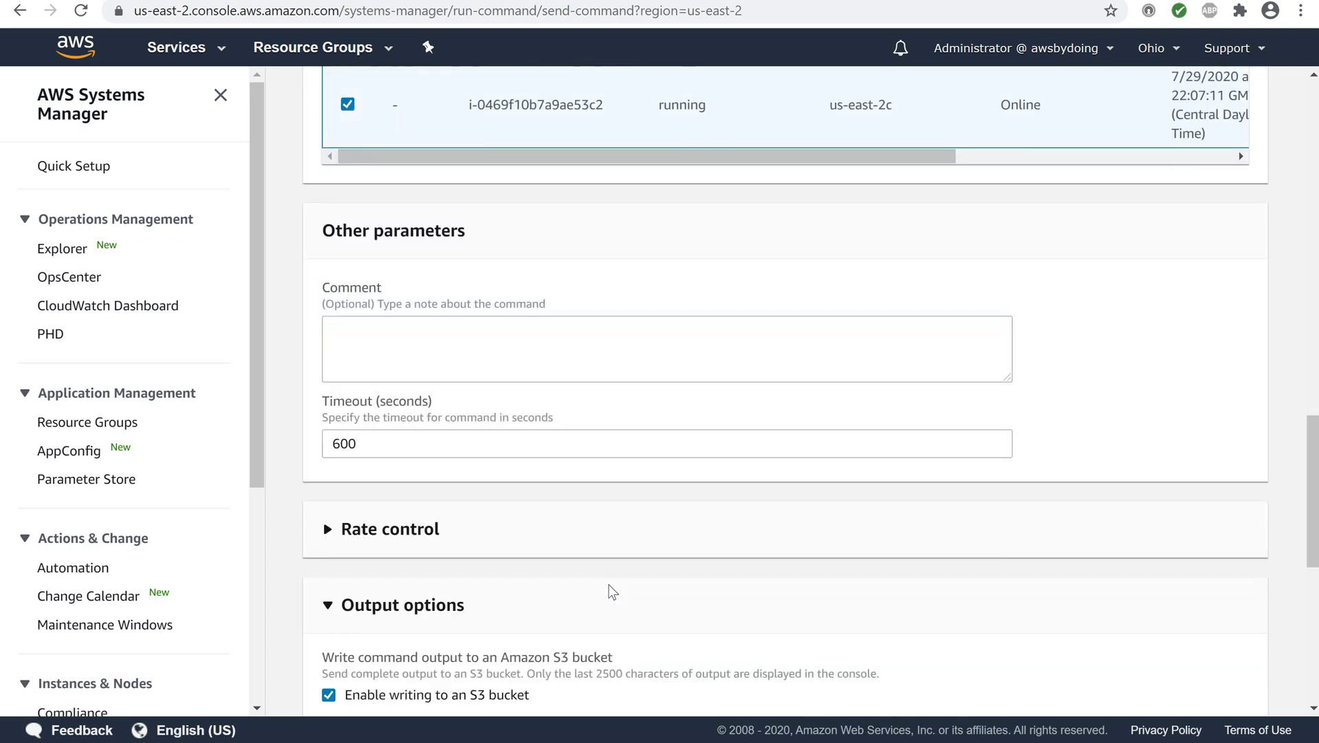
{"action": "scroll", "coordinate": [609, 592], "scroll_direction": "down", "scroll_amount": 3}
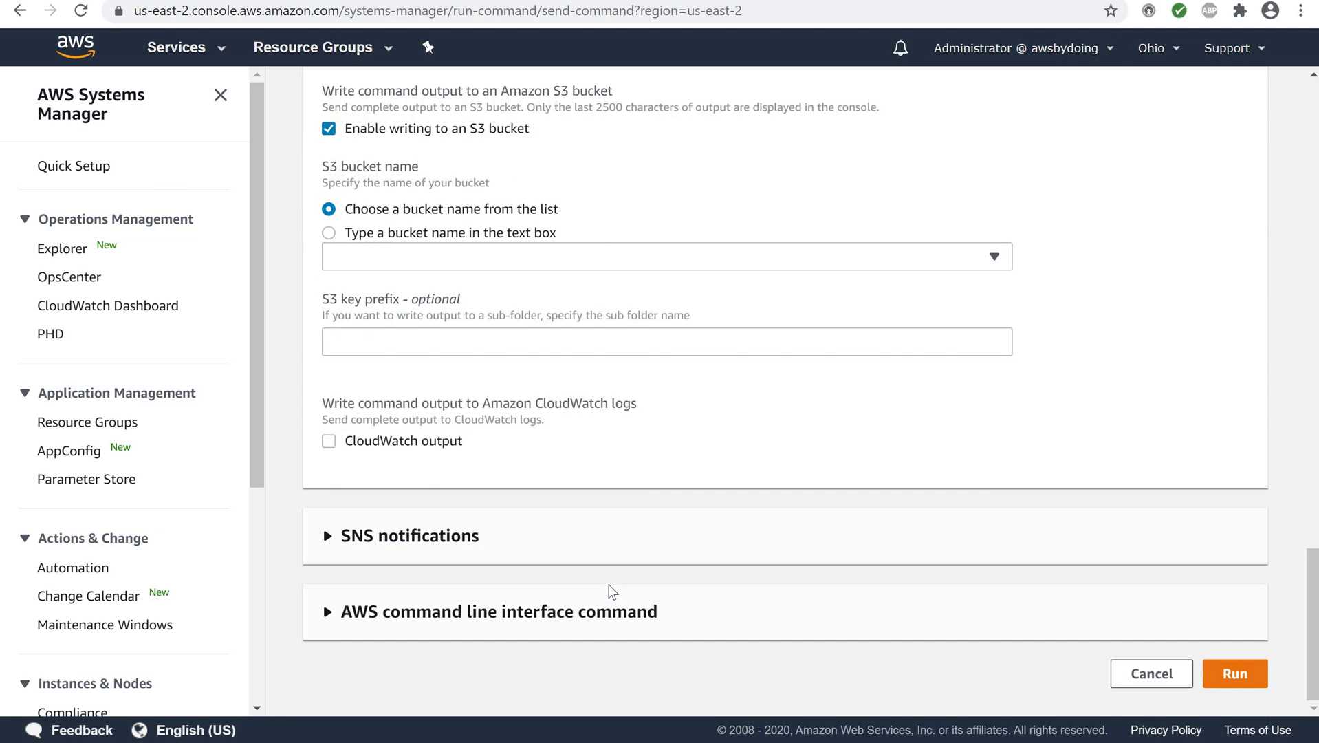
{"action": "left_click", "coordinate": [1223, 674]}
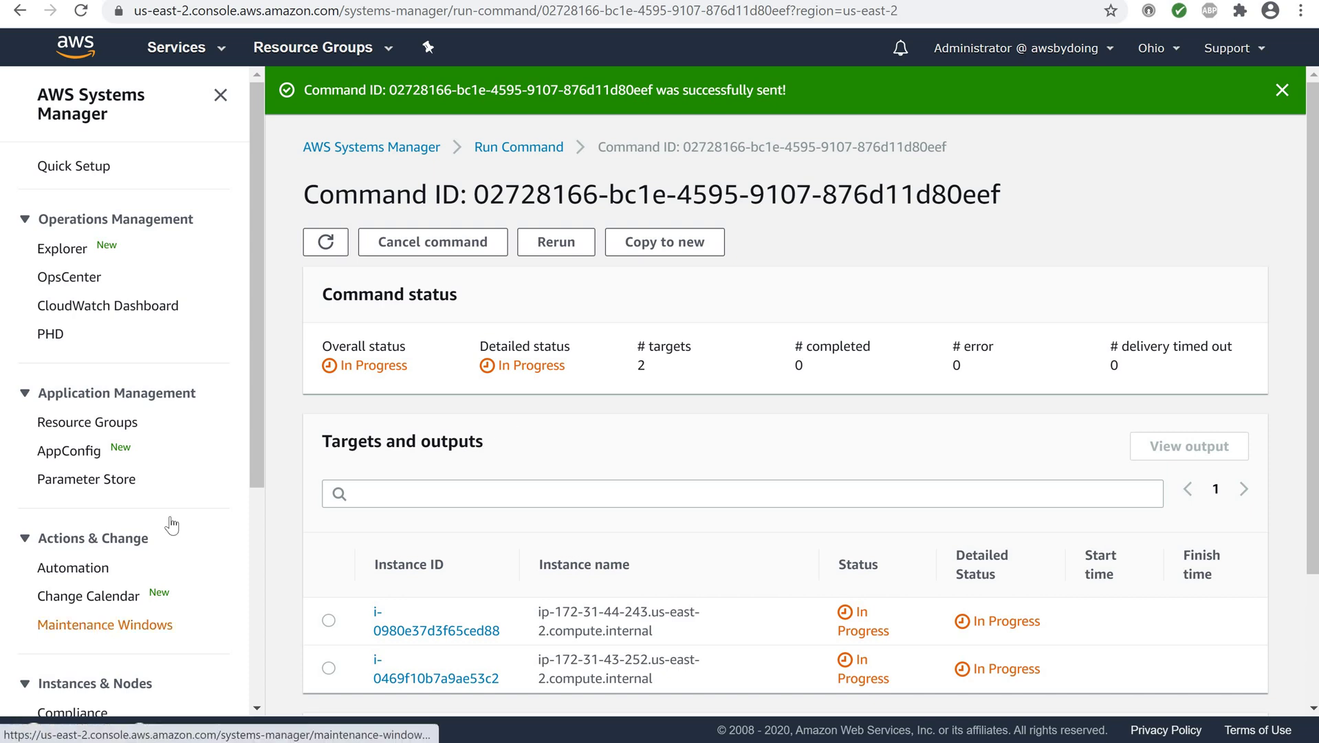
{"action": "left_click", "coordinate": [327, 242]}
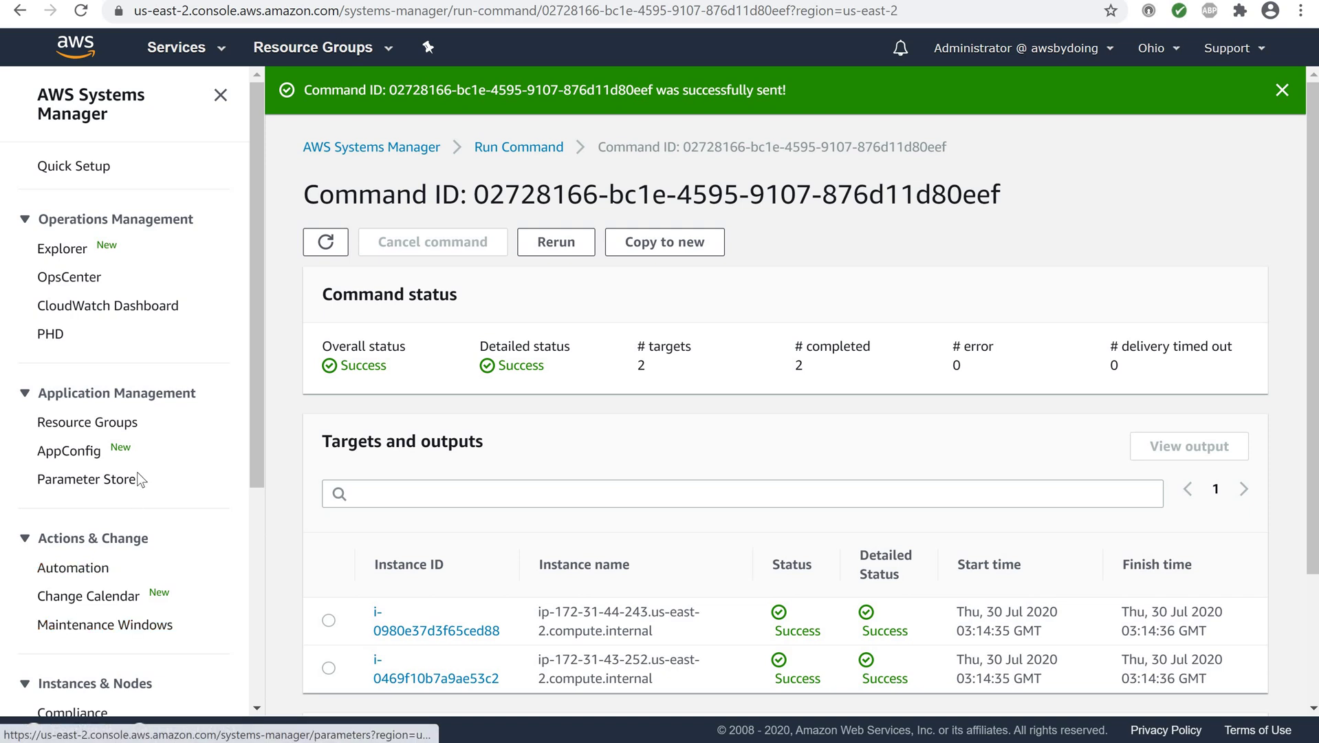
Step: Return to the Managed Instances list and start a new Run Command from there
{"action": "scroll", "coordinate": [113, 426], "scroll_direction": "down", "scroll_amount": 4}
{"action": "scroll", "coordinate": [113, 427], "scroll_direction": "up", "scroll_amount": 4}
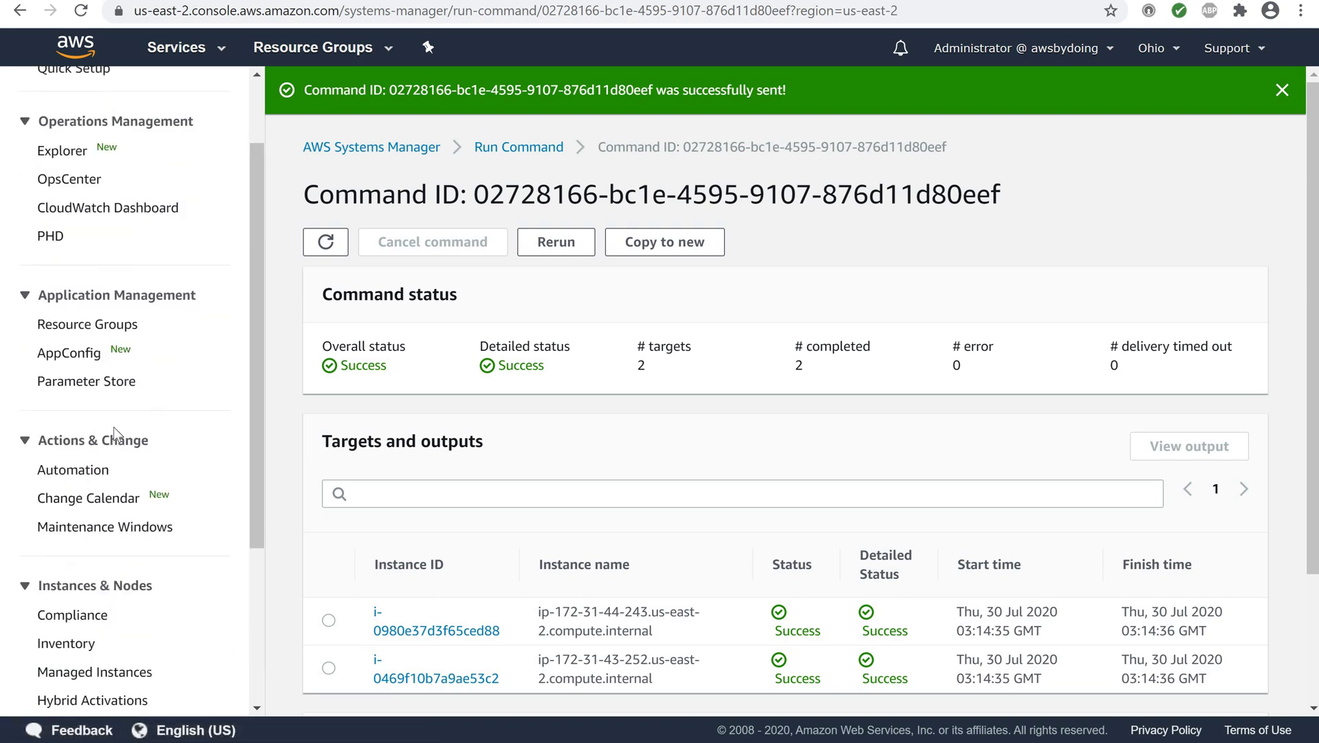
{"action": "scroll", "coordinate": [114, 431], "scroll_direction": "down", "scroll_amount": 3}
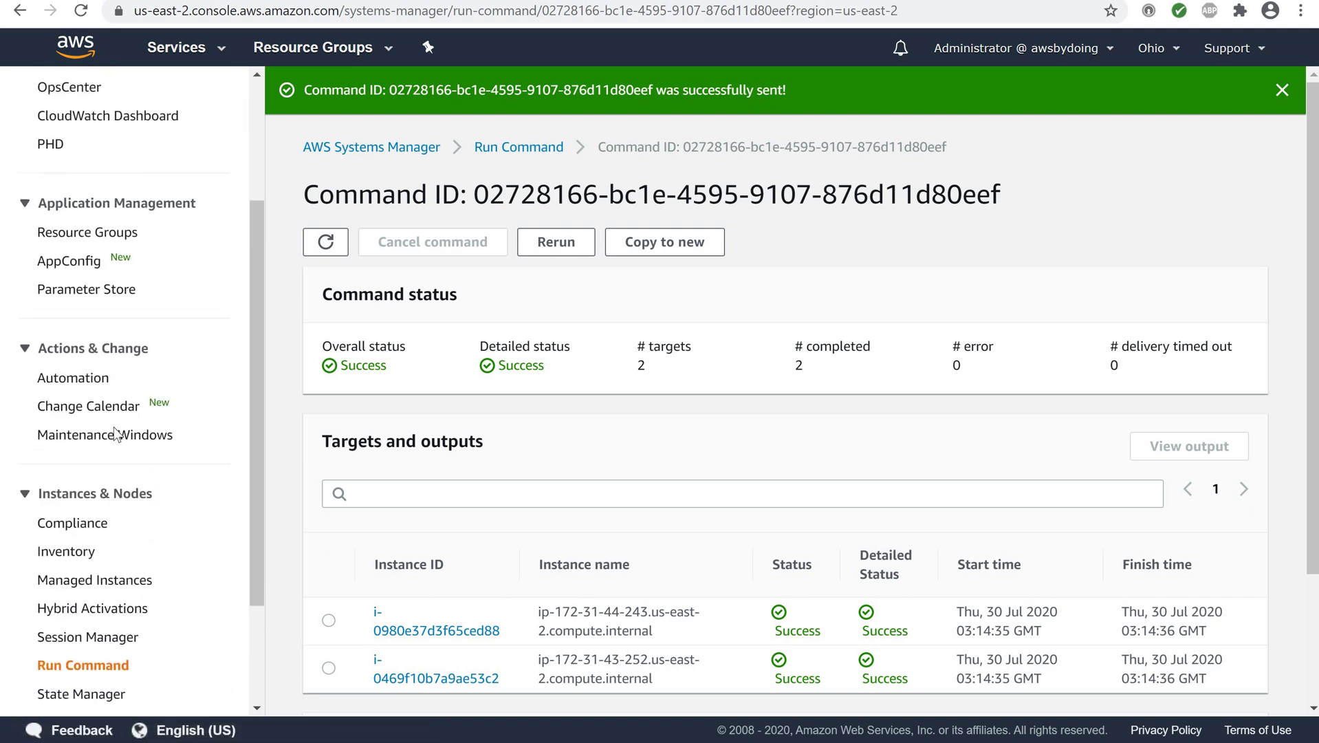
{"action": "scroll", "coordinate": [115, 432], "scroll_direction": "down", "scroll_amount": 1}
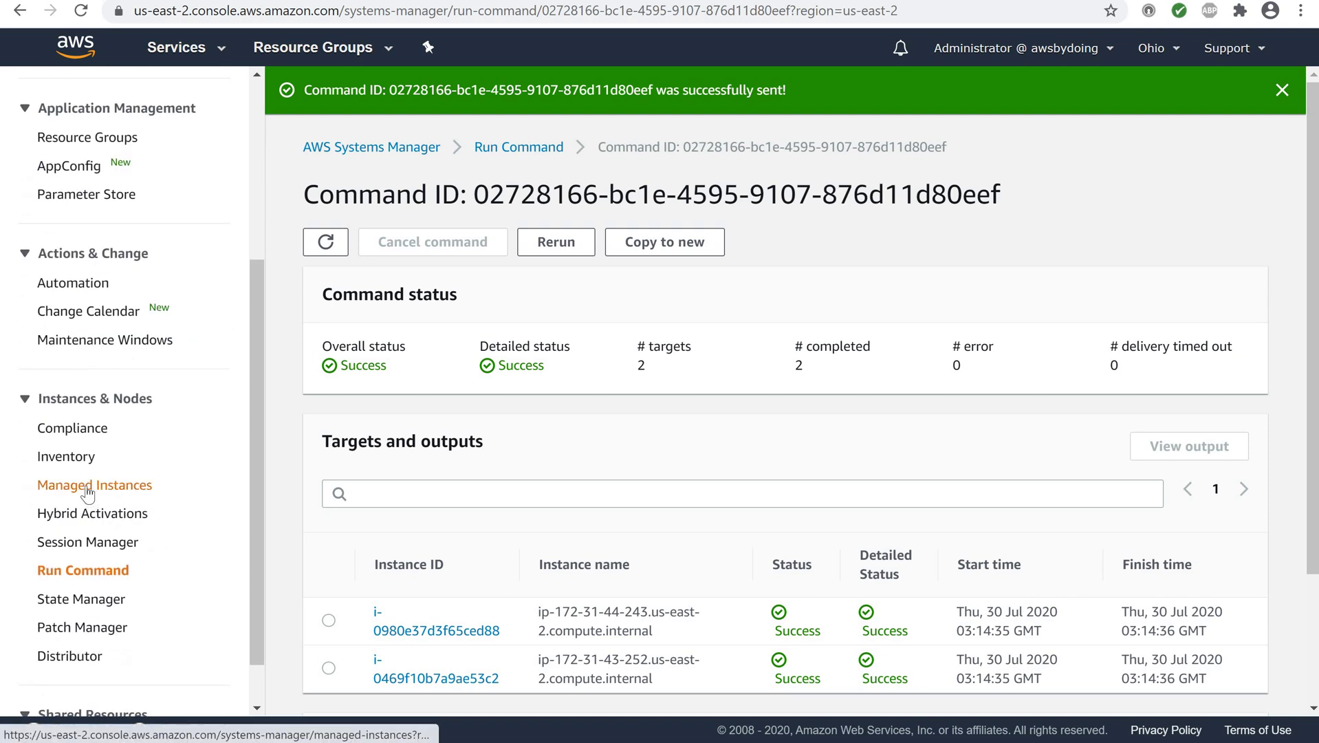
{"action": "left_click", "coordinate": [86, 489]}
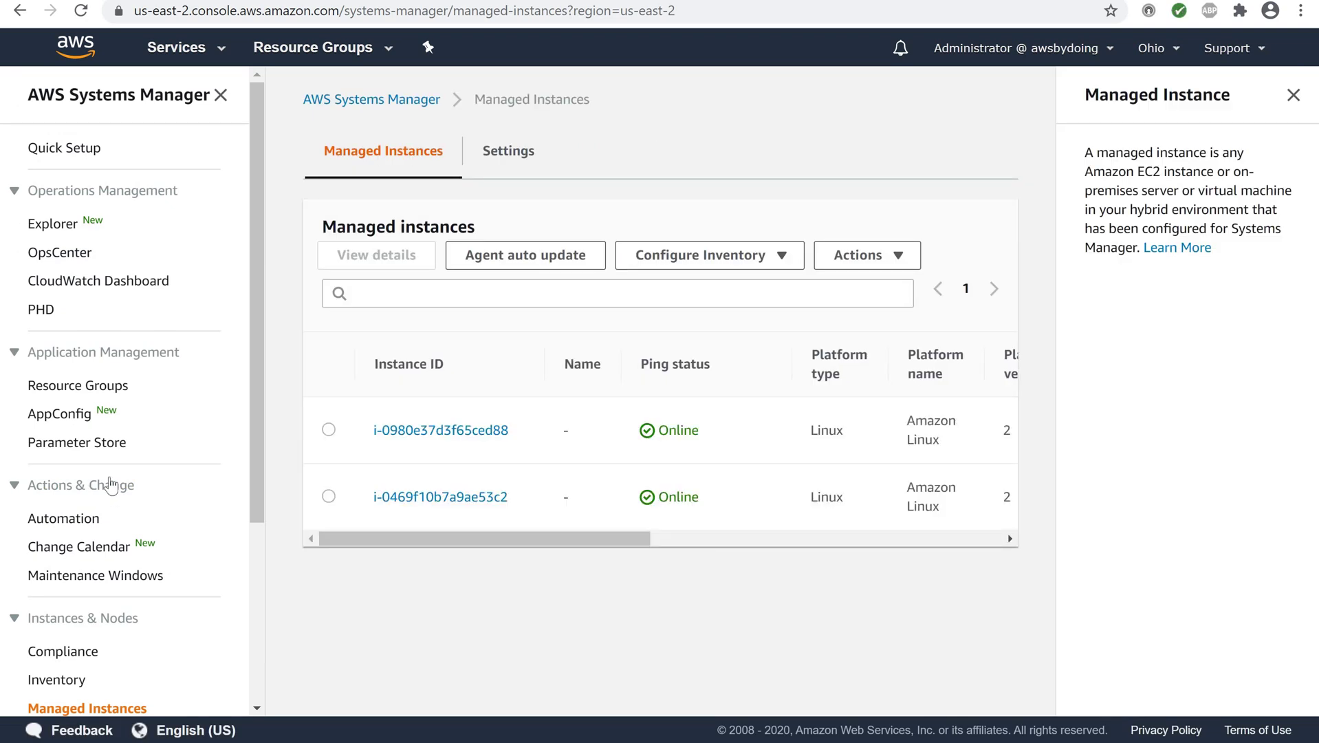
{"action": "left_click", "coordinate": [864, 263]}
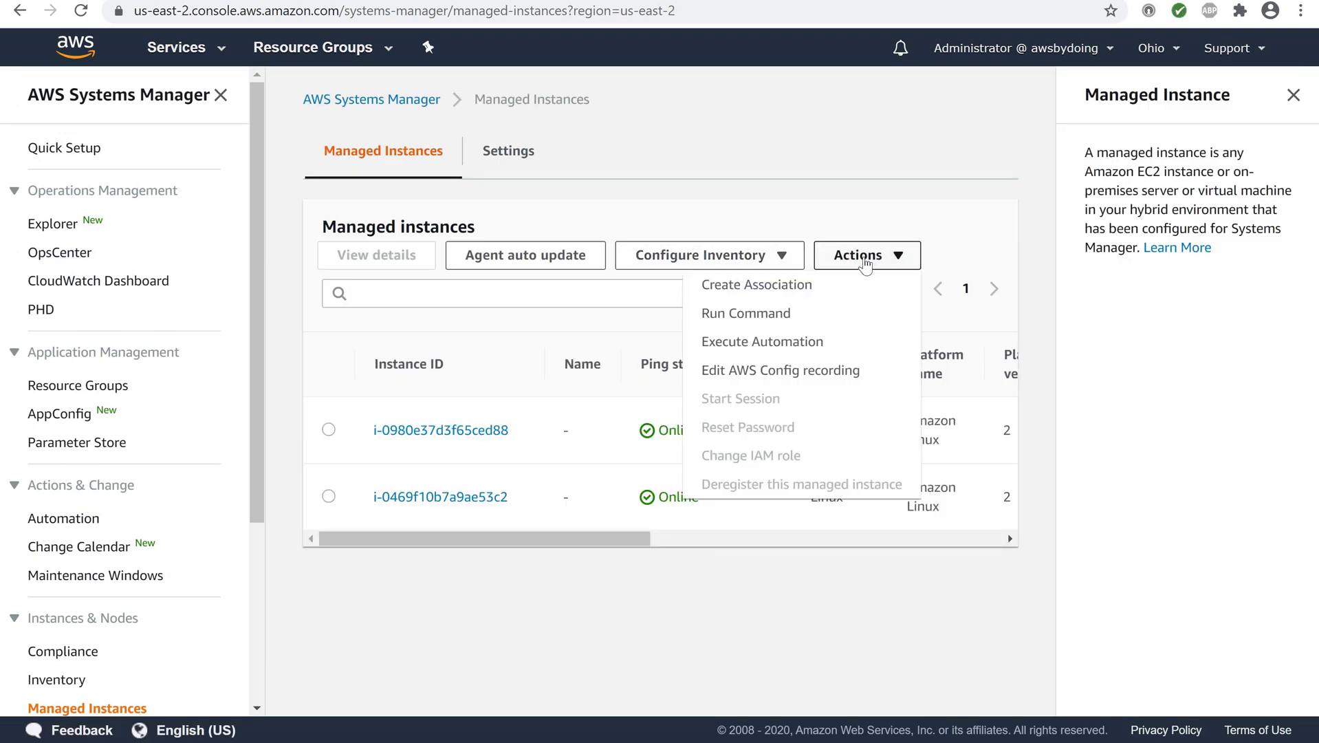
{"action": "left_click", "coordinate": [738, 317]}
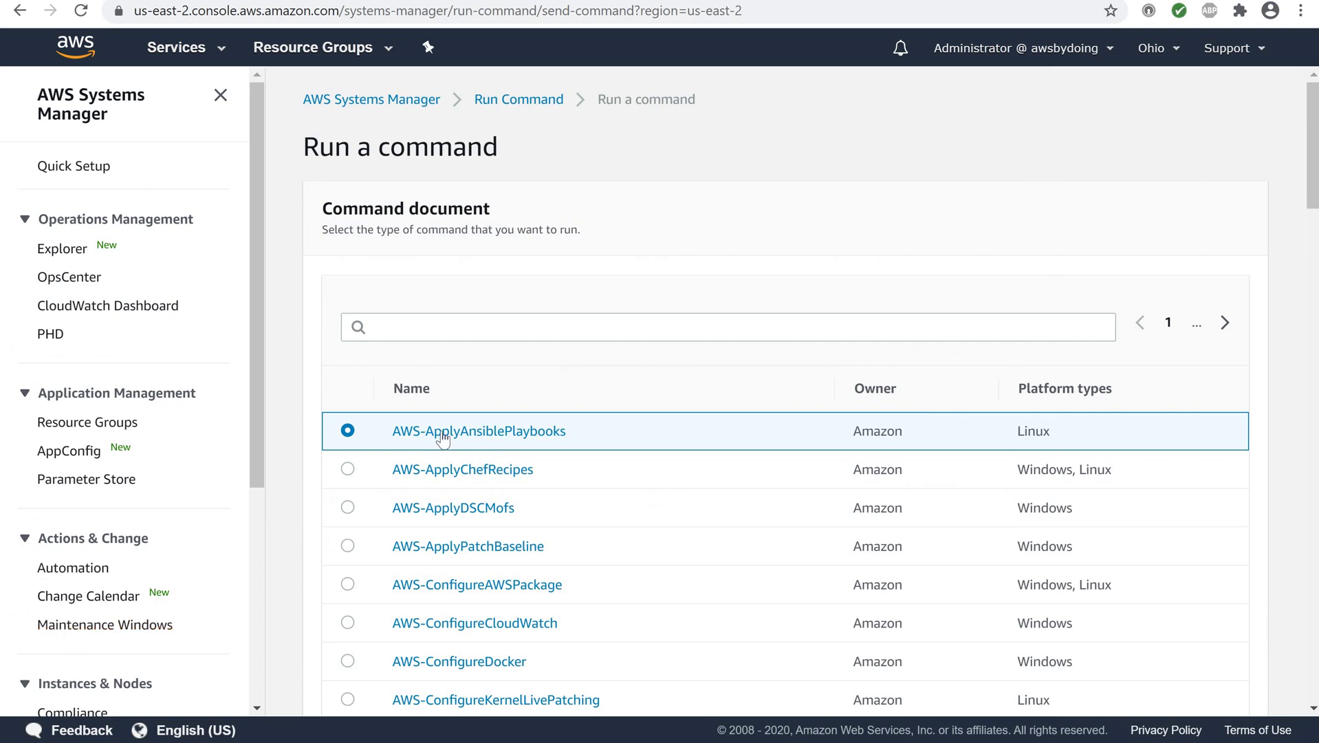
Step: Filter the command documents by name prefix equals AWS-RunShellScript and select the AWS-RunShellScript document
{"action": "scroll", "coordinate": [442, 438], "scroll_direction": "down", "scroll_amount": 3}
{"action": "scroll", "coordinate": [433, 385], "scroll_direction": "up", "scroll_amount": 3}
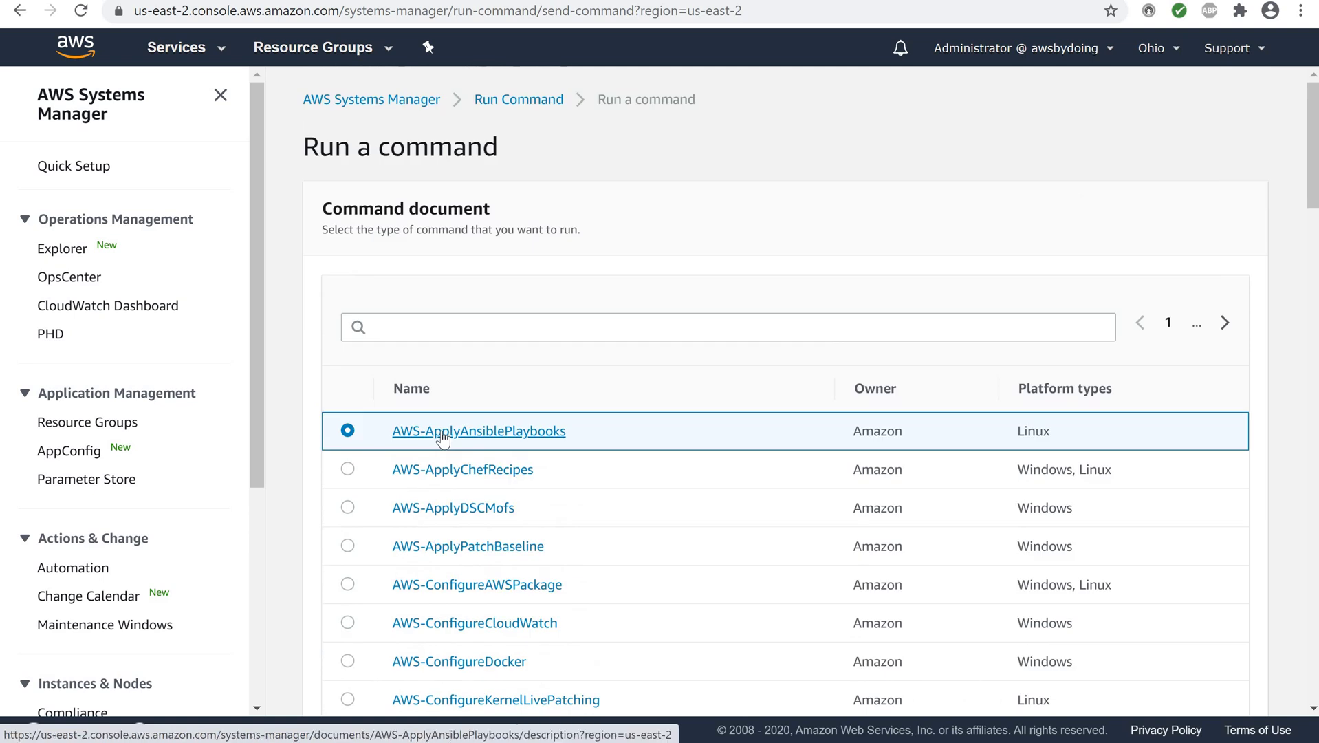
{"action": "left_click", "coordinate": [392, 326]}
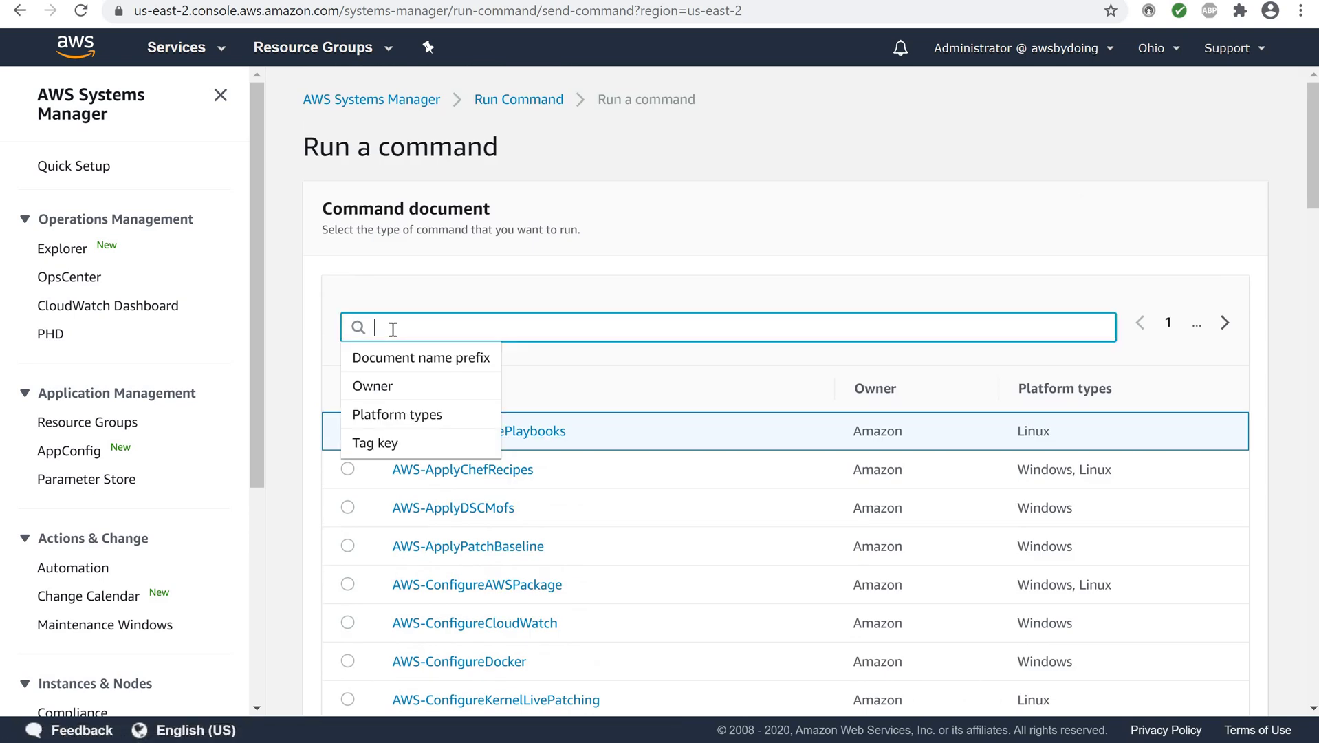
{"action": "left_click", "coordinate": [400, 357]}
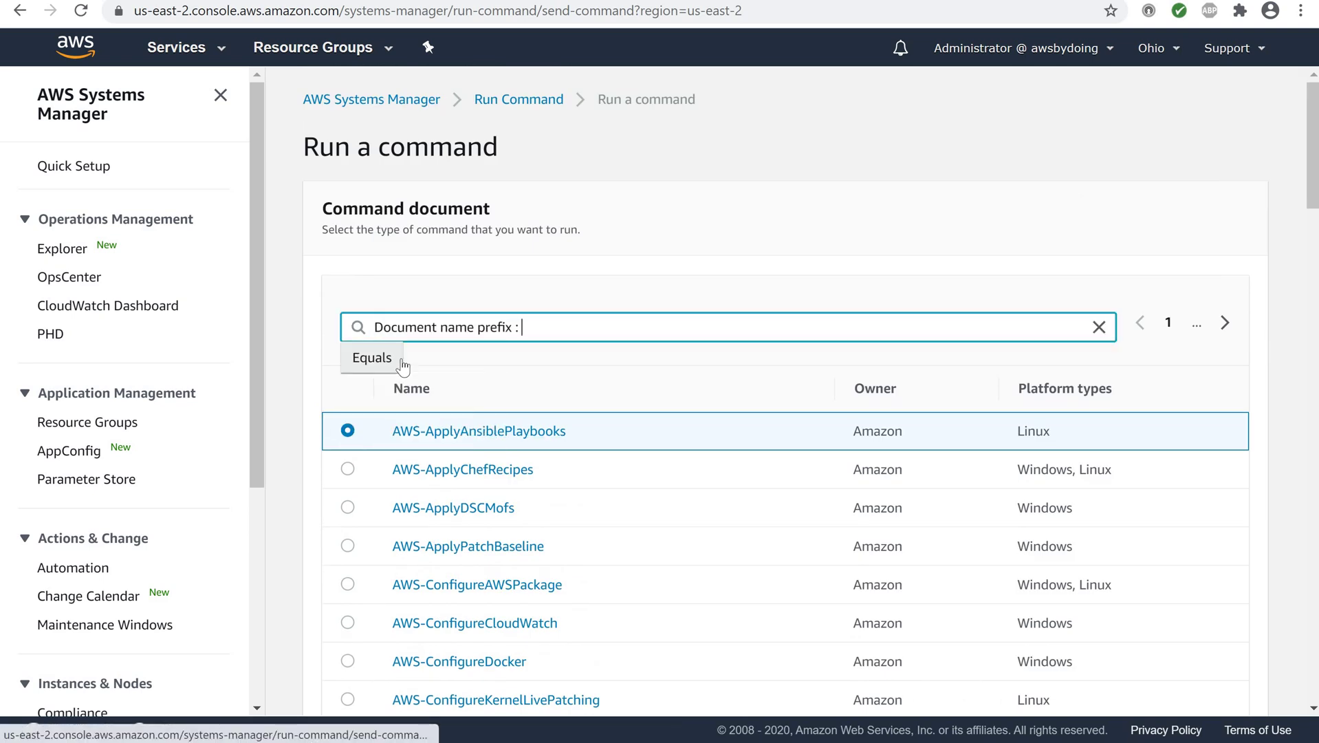
{"action": "left_click", "coordinate": [372, 358]}
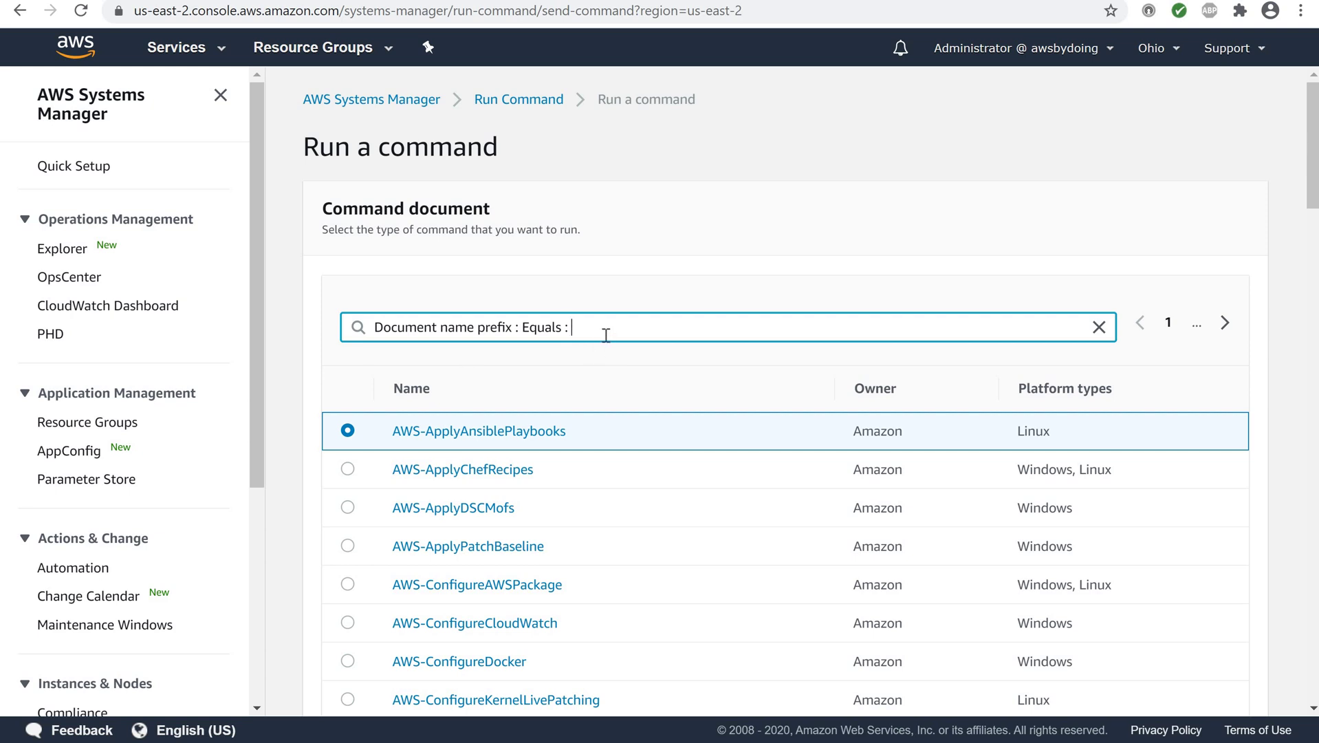
{"action": "type", "text": "AWS-RunShellScript"}
{"action": "key", "text": "Return"}
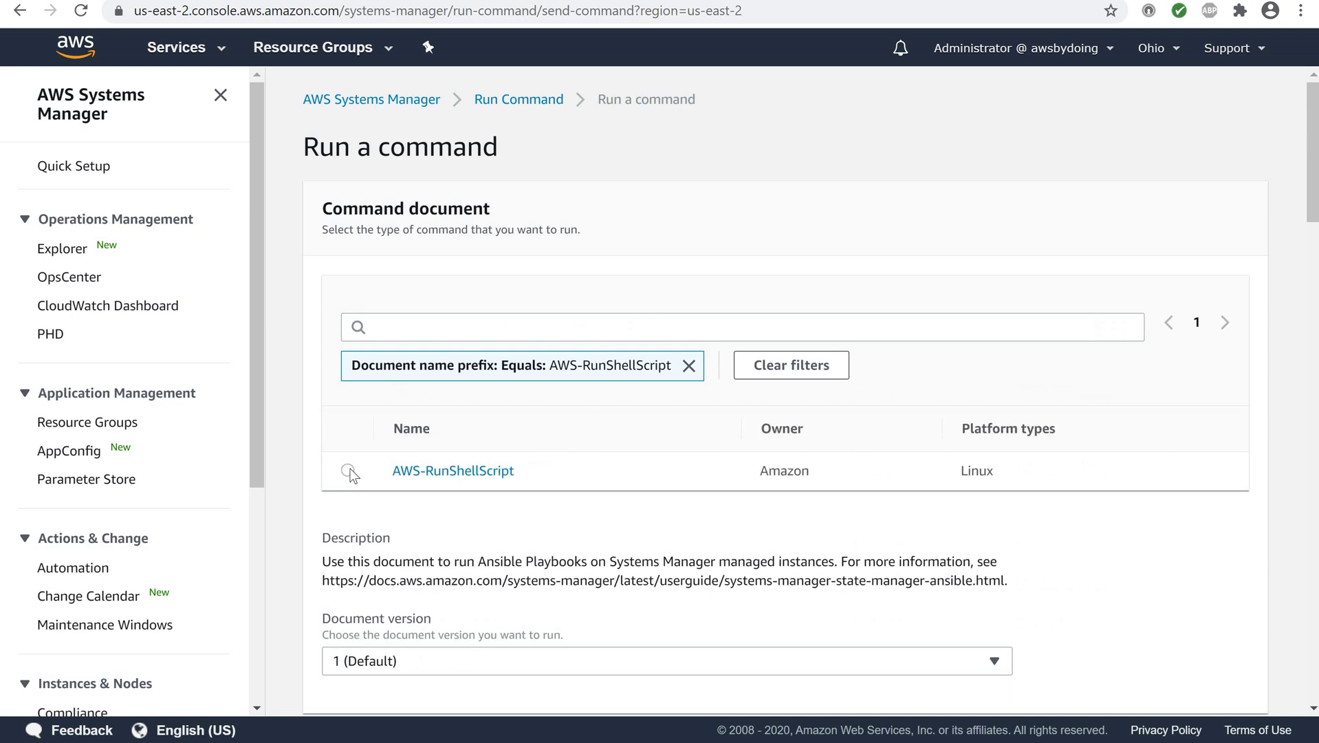
{"action": "left_click", "coordinate": [348, 470]}
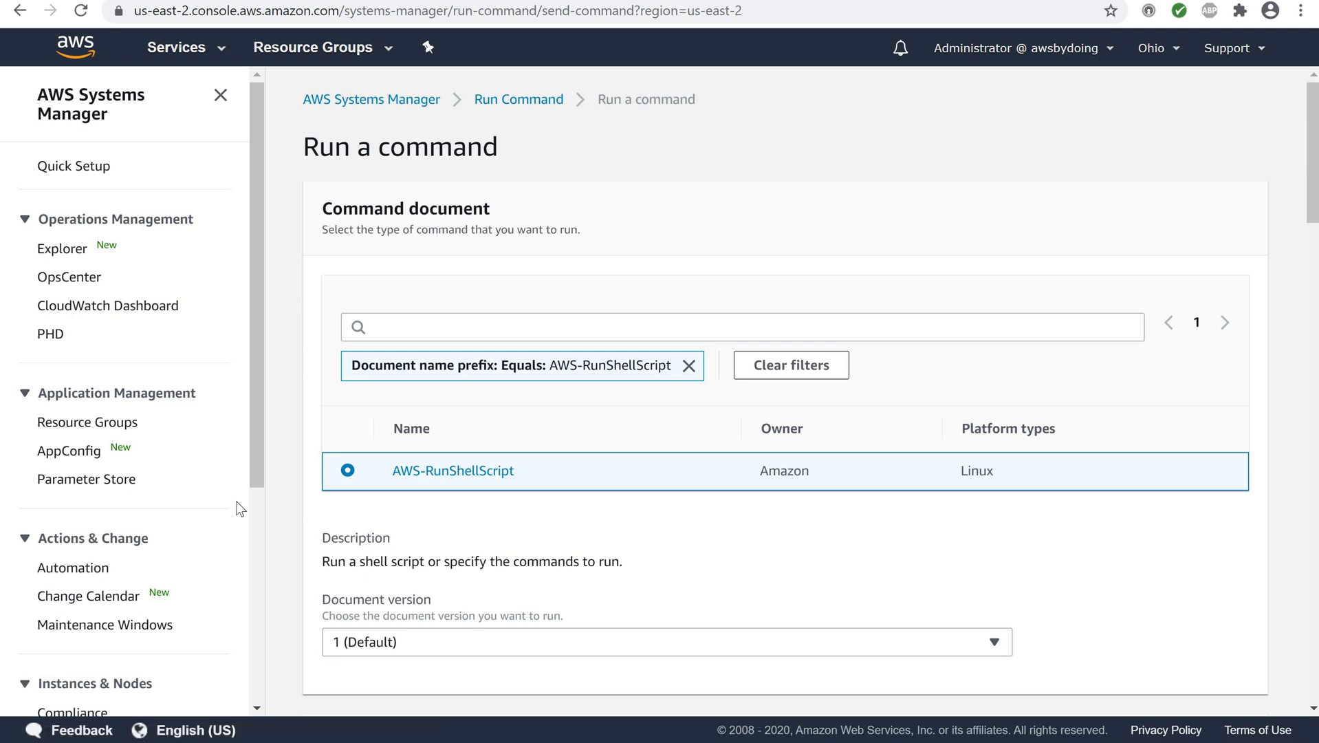
Step: Set the shell script command to target manually chosen instances and select both running instances
{"action": "scroll", "coordinate": [543, 433], "scroll_direction": "down", "scroll_amount": 10}
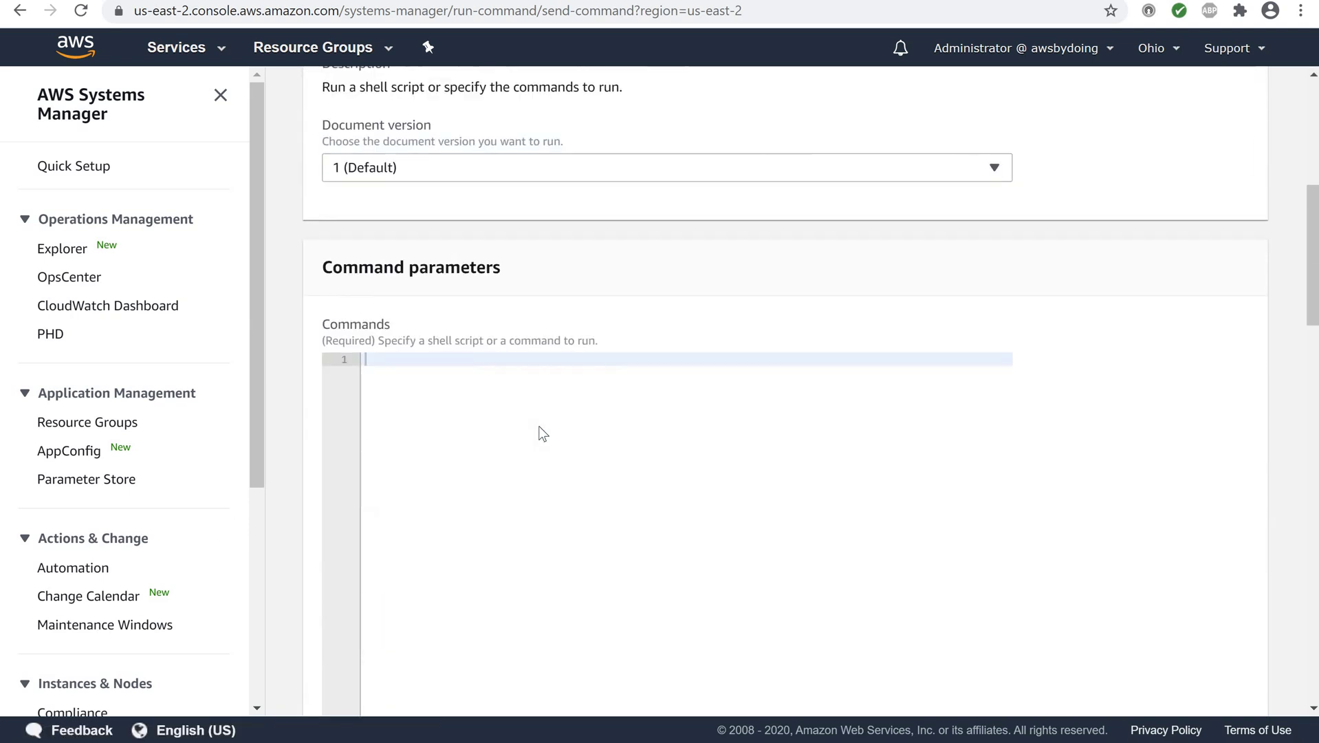
{"action": "scroll", "coordinate": [539, 426], "scroll_direction": "down", "scroll_amount": 10}
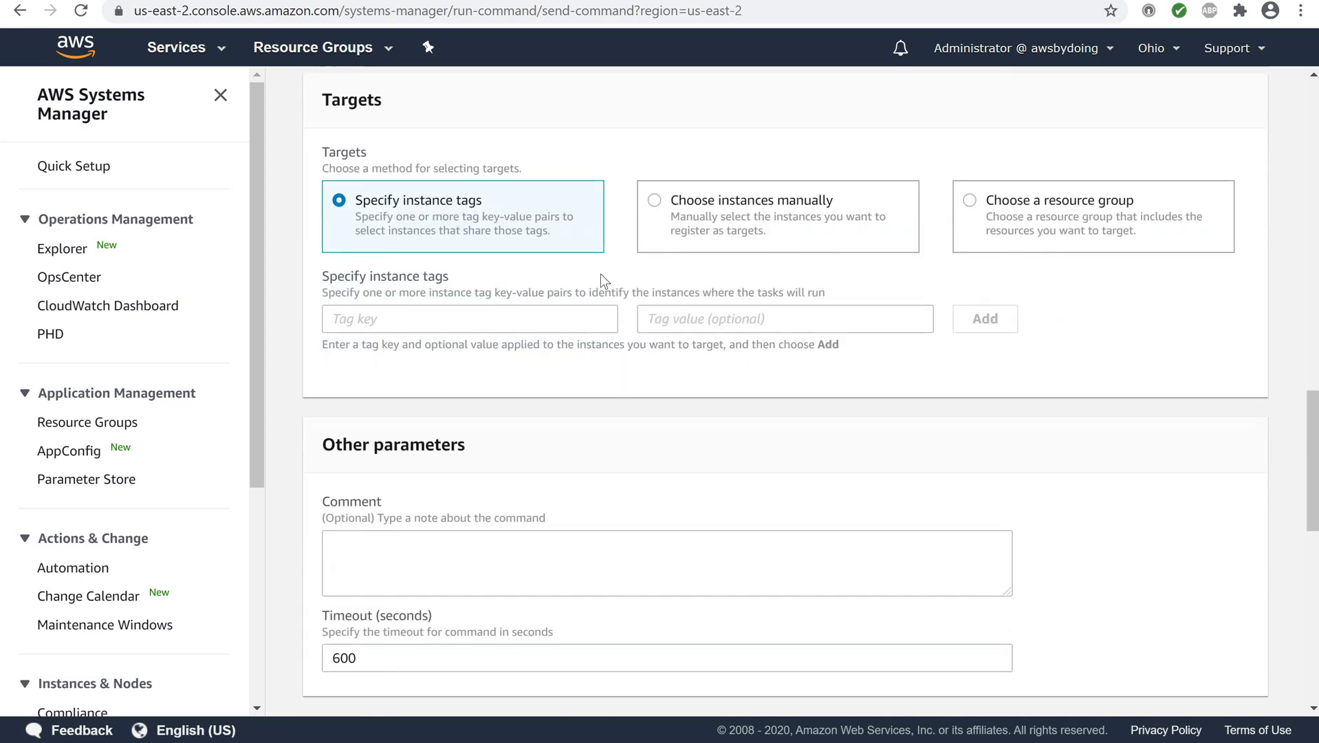
{"action": "left_click", "coordinate": [655, 201]}
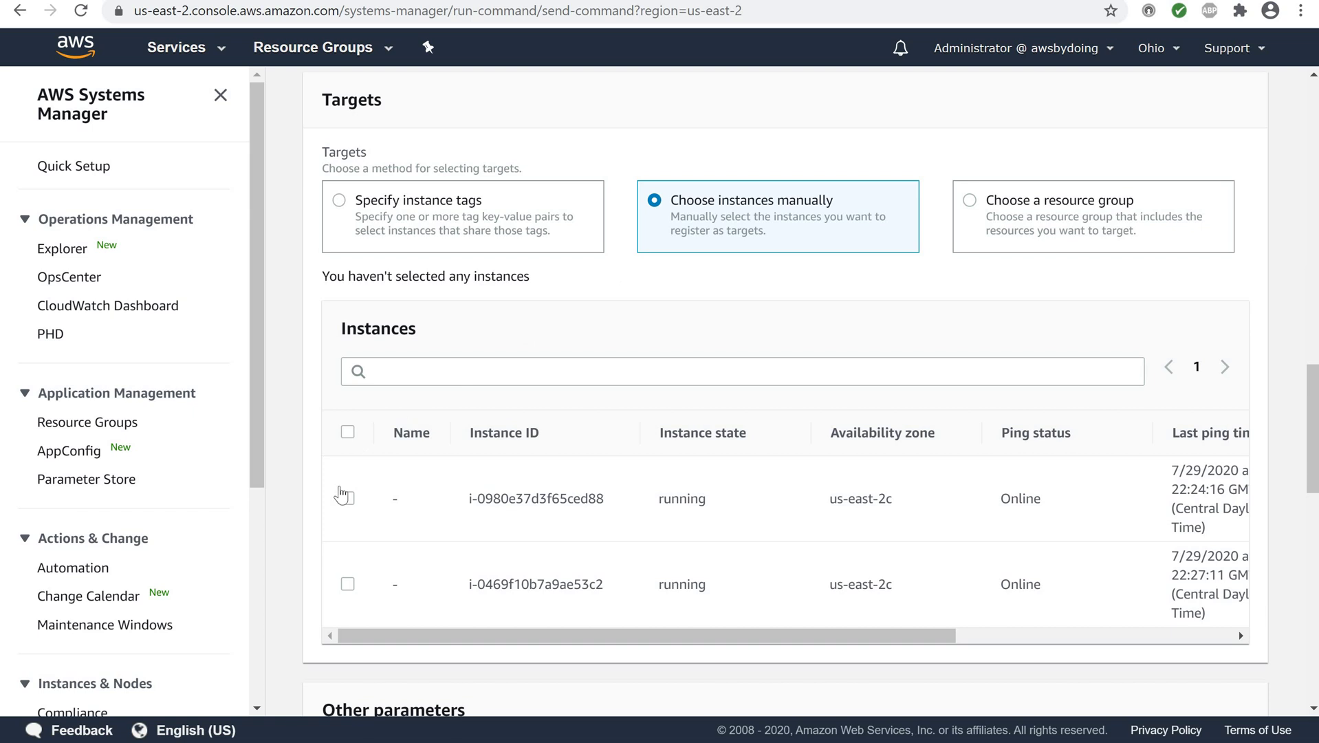
{"action": "left_click", "coordinate": [346, 497]}
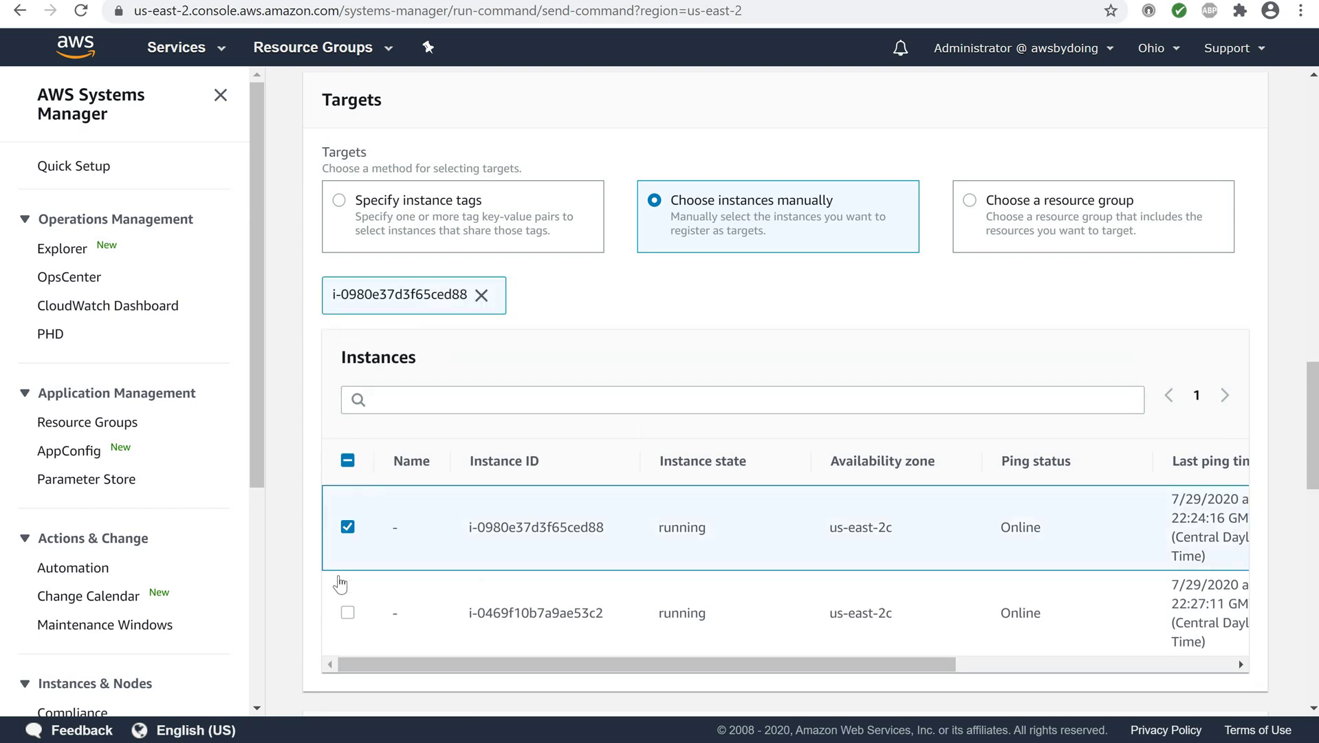
{"action": "left_click", "coordinate": [348, 613]}
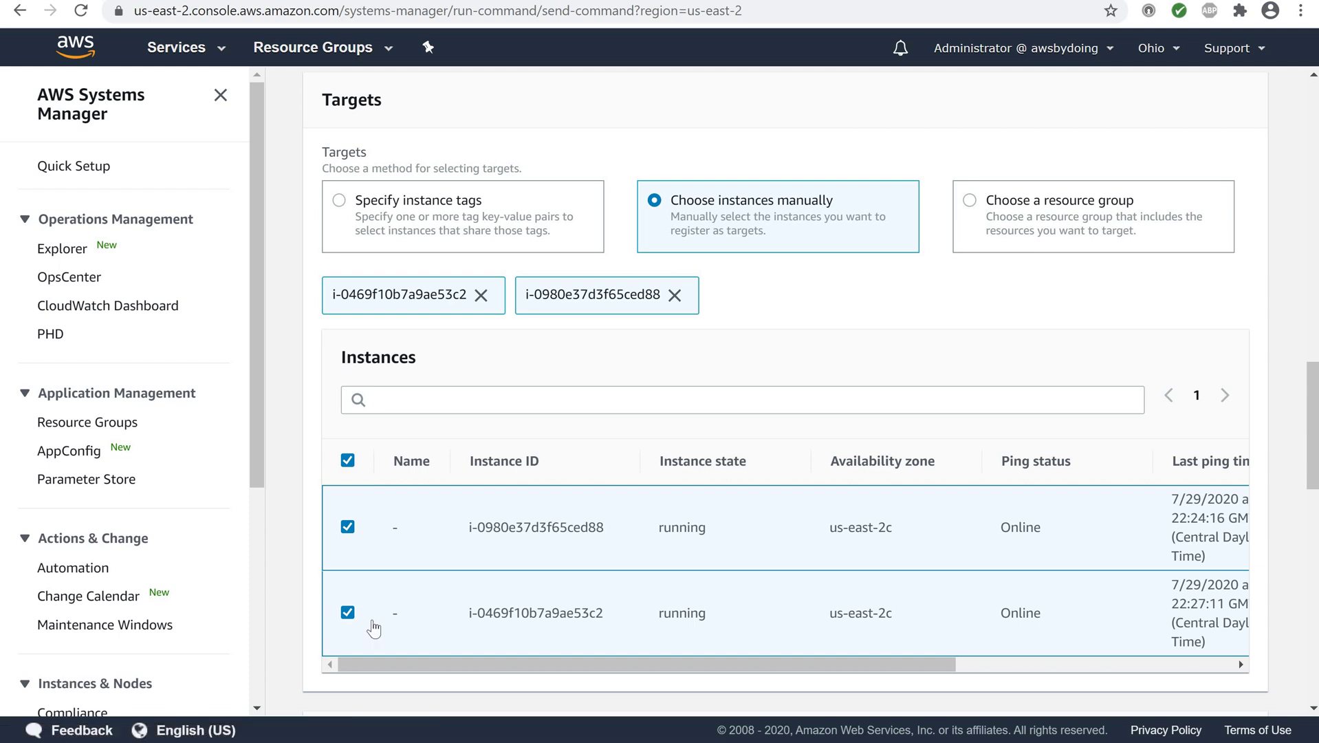
Step: Enter "sudo yum update -y" as the shell command and run it on the selected instances
{"action": "scroll", "coordinate": [374, 626], "scroll_direction": "up", "scroll_amount": 15}
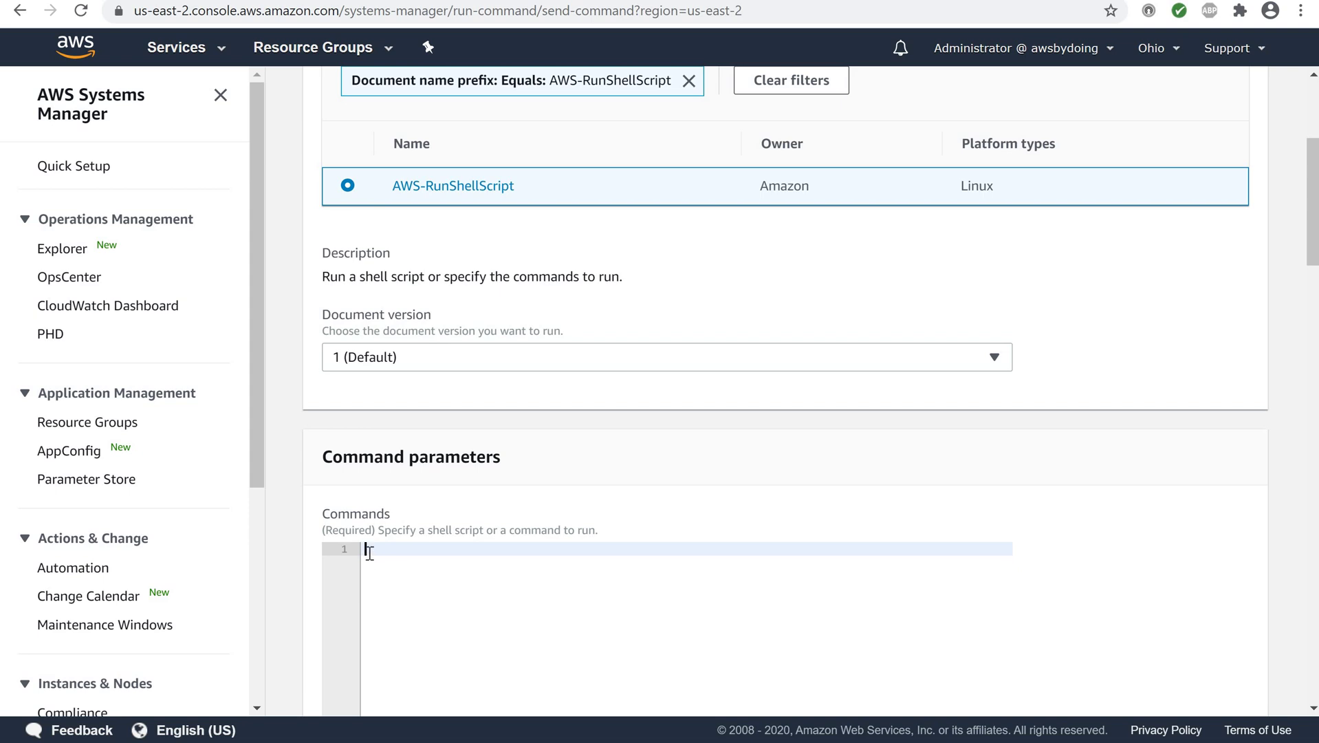
{"action": "type", "text": "sudo yum update -y"}
{"action": "scroll", "coordinate": [484, 634], "scroll_direction": "down", "scroll_amount": 7}
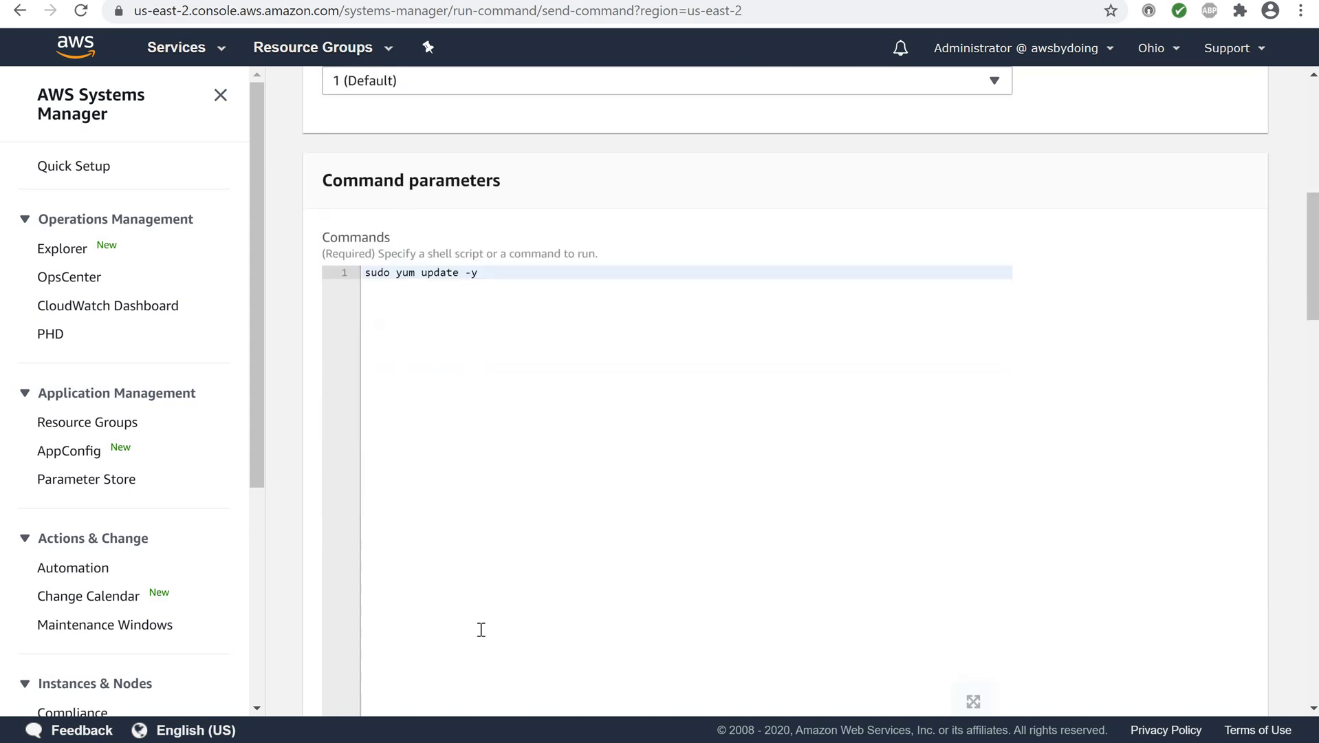
{"action": "scroll", "coordinate": [481, 627], "scroll_direction": "down", "scroll_amount": 3}
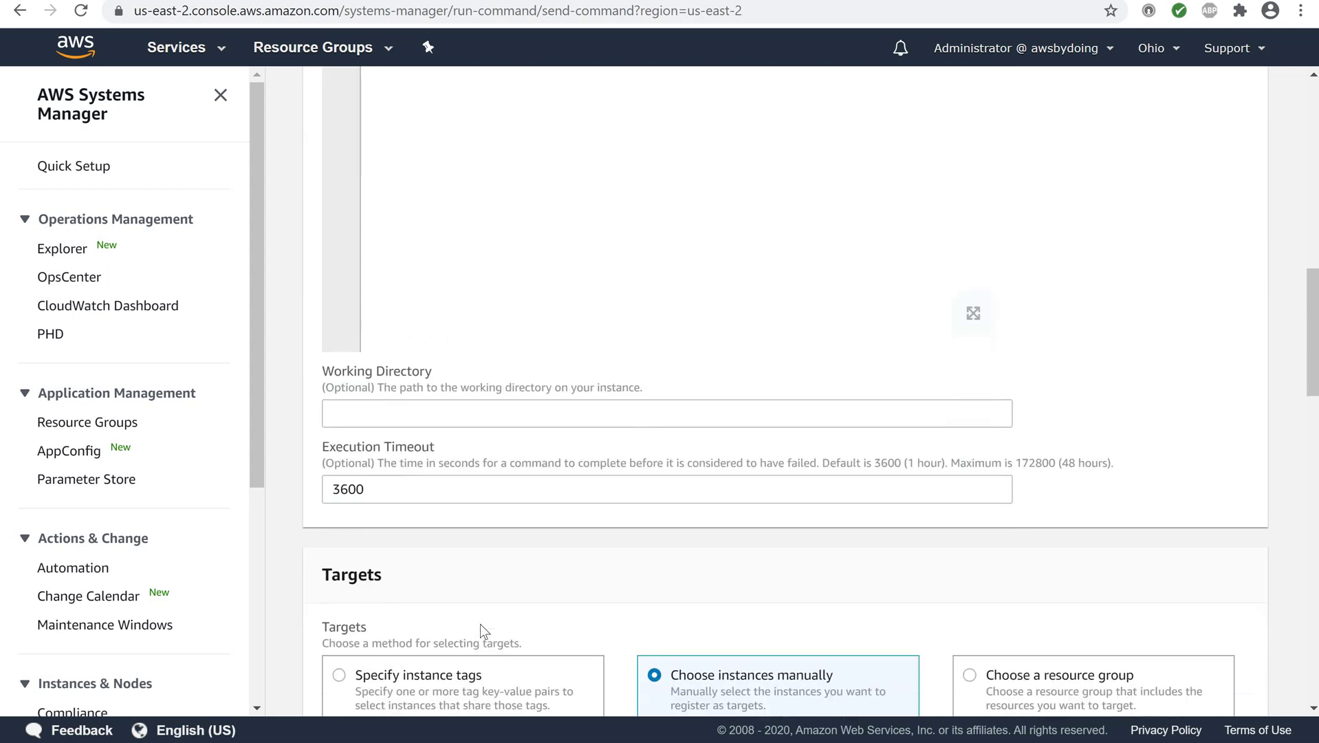
{"action": "scroll", "coordinate": [482, 627], "scroll_direction": "up", "scroll_amount": 8}
{"action": "scroll", "coordinate": [480, 624], "scroll_direction": "down", "scroll_amount": 14}
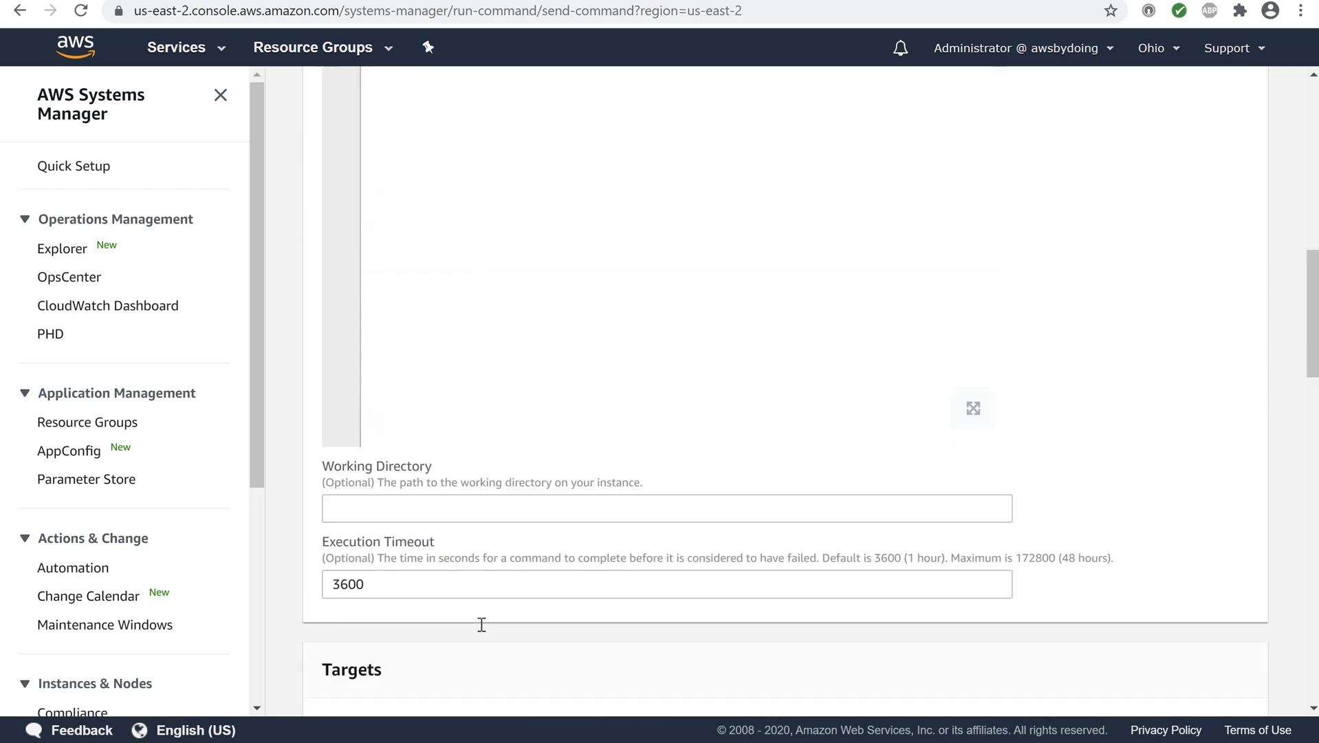
{"action": "scroll", "coordinate": [481, 624], "scroll_direction": "down", "scroll_amount": 13}
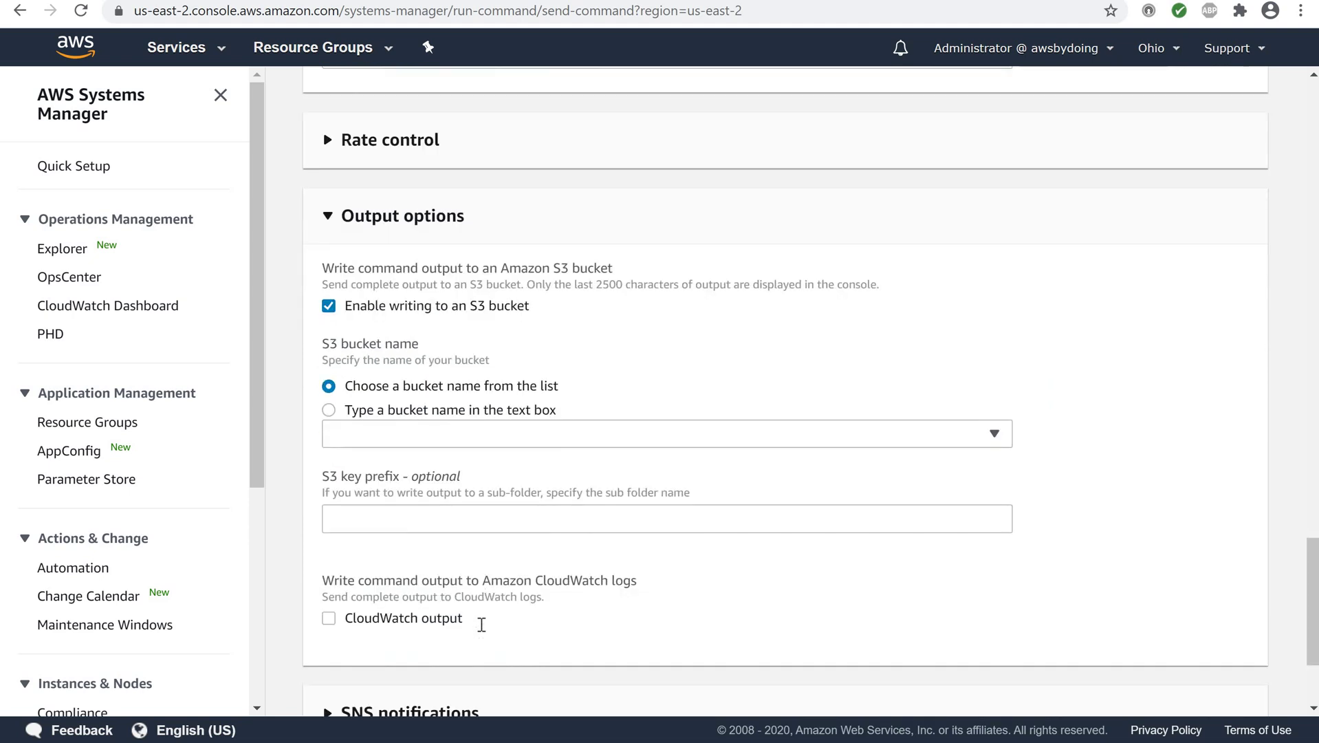
{"action": "left_click", "coordinate": [1230, 674]}
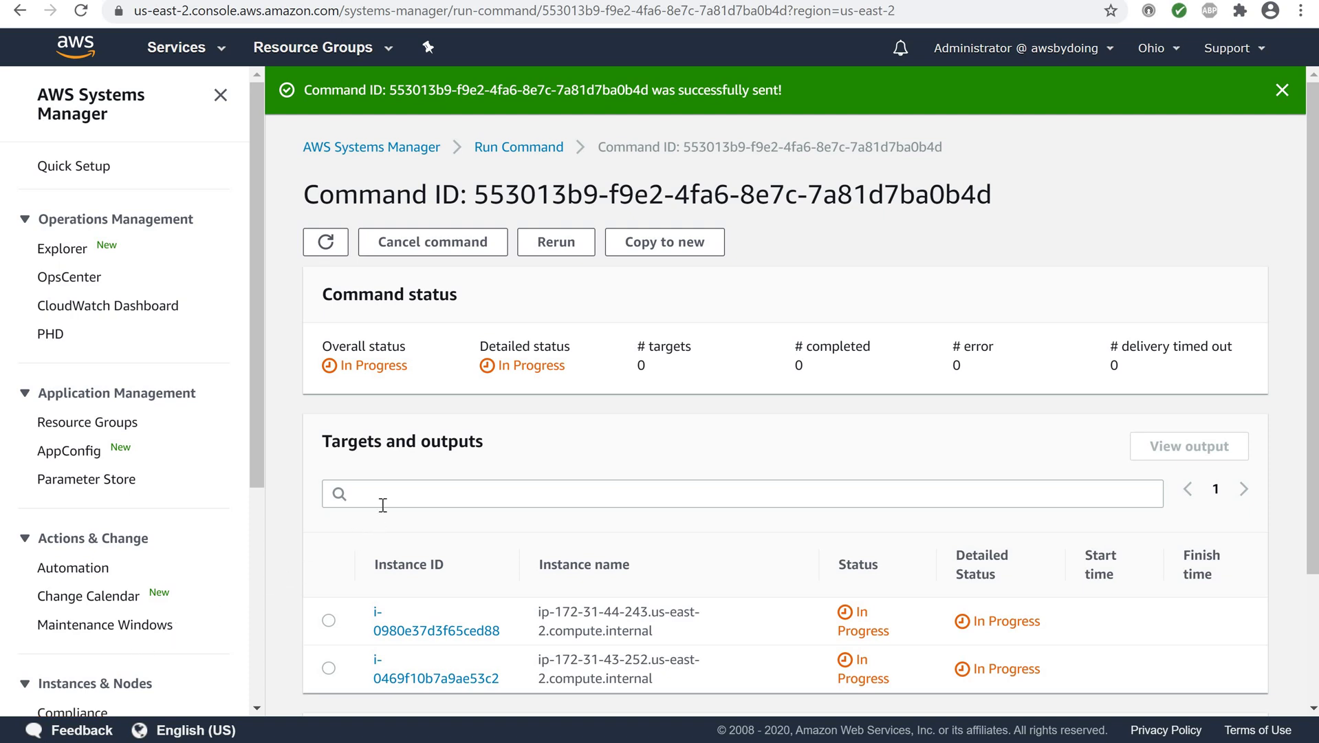
Step: Refresh the command's status and check the overall status and the status of each target instance
{"action": "scroll", "coordinate": [383, 504], "scroll_direction": "down", "scroll_amount": 2}
{"action": "scroll", "coordinate": [383, 504], "scroll_direction": "up", "scroll_amount": 2}
{"action": "scroll", "coordinate": [383, 505], "scroll_direction": "down", "scroll_amount": 3}
{"action": "scroll", "coordinate": [383, 505], "scroll_direction": "up", "scroll_amount": 3}
{"action": "scroll", "coordinate": [354, 525], "scroll_direction": "down", "scroll_amount": 2}
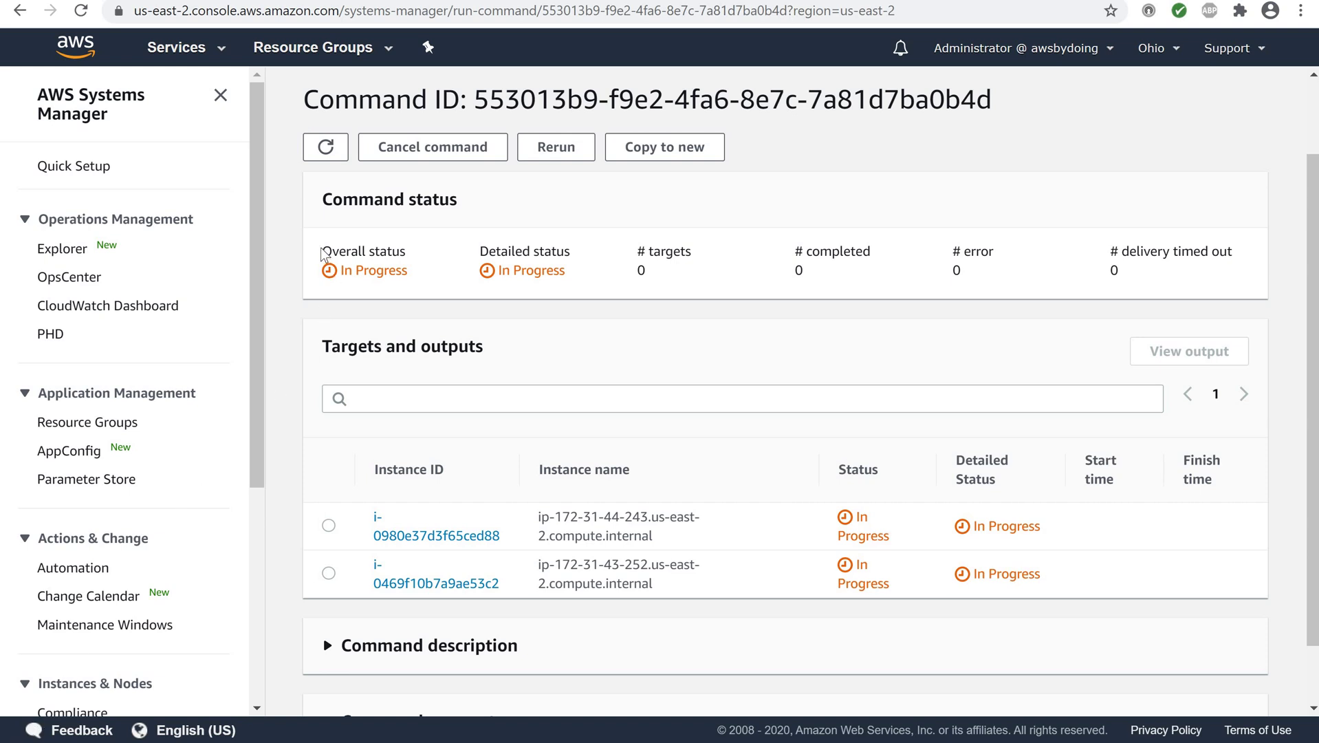
{"action": "left_click_drag", "start_coordinate": [321, 251], "coordinate": [406, 256]}
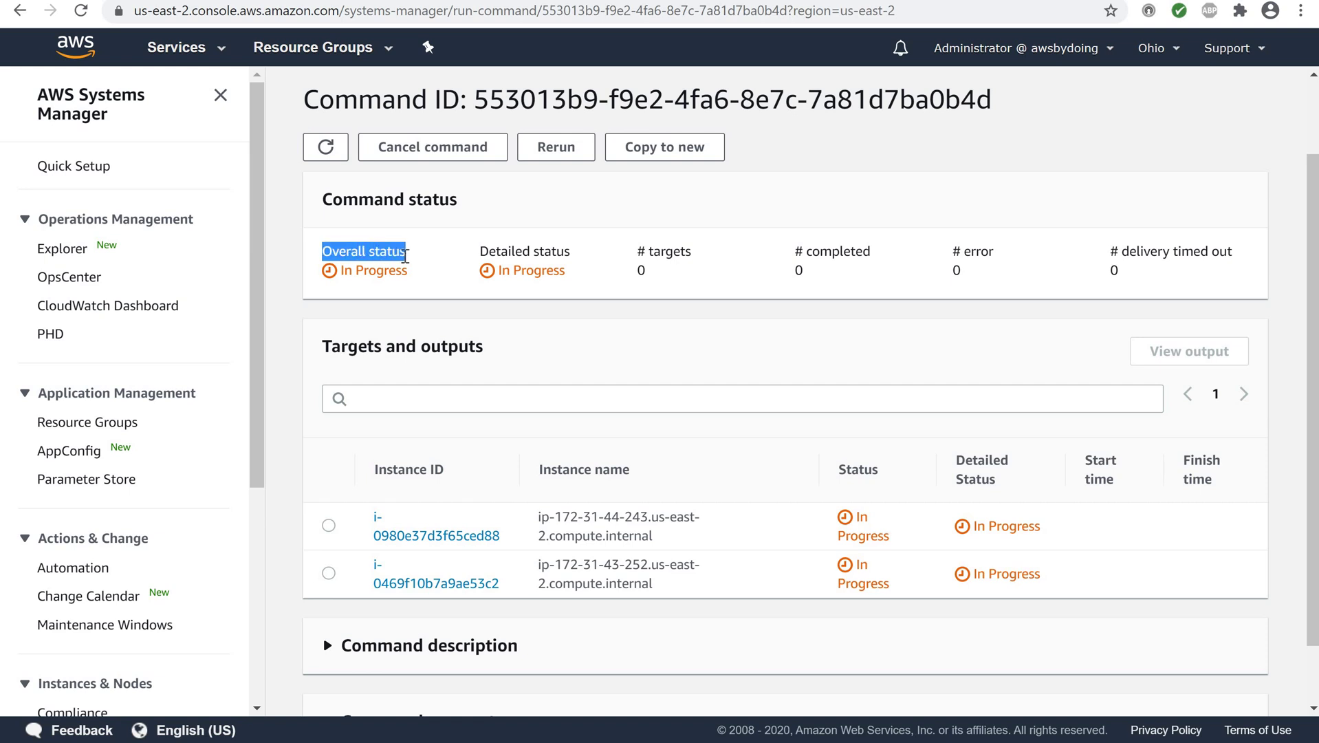
{"action": "left_click", "coordinate": [428, 268]}
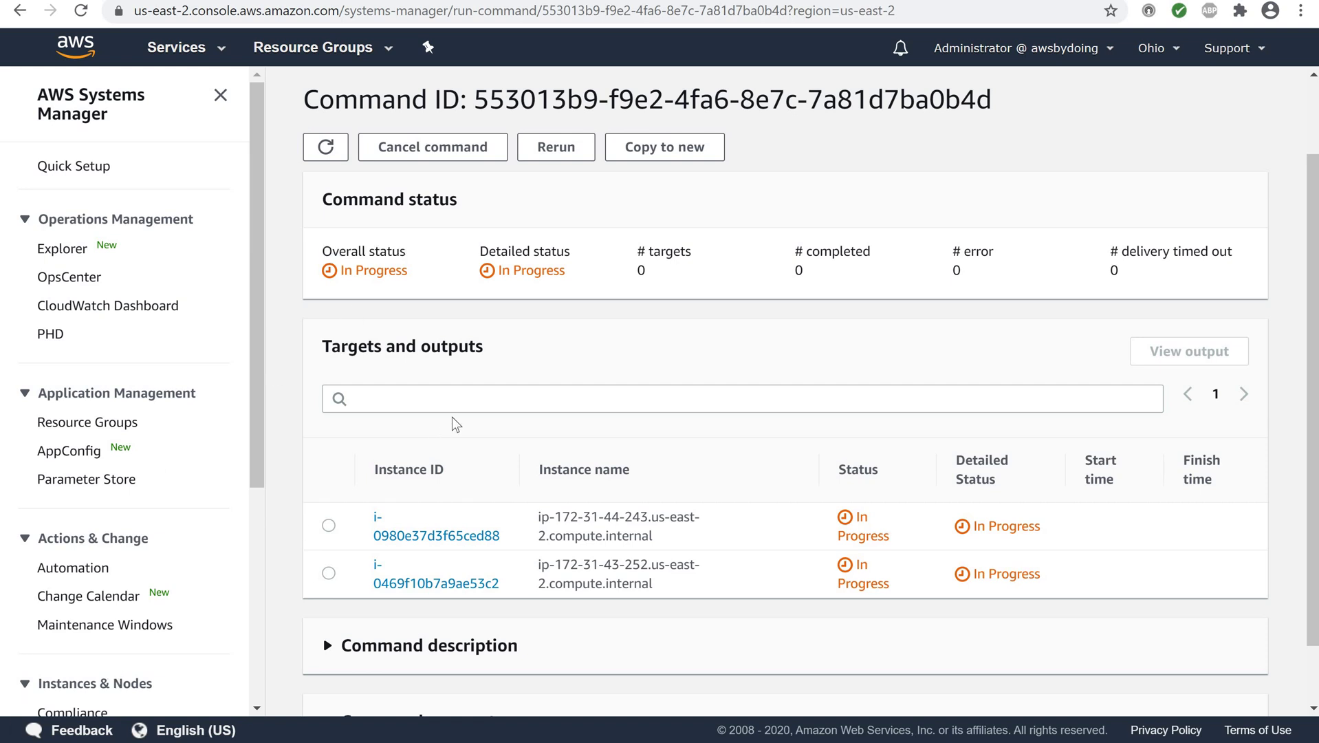
{"action": "left_click", "coordinate": [321, 159]}
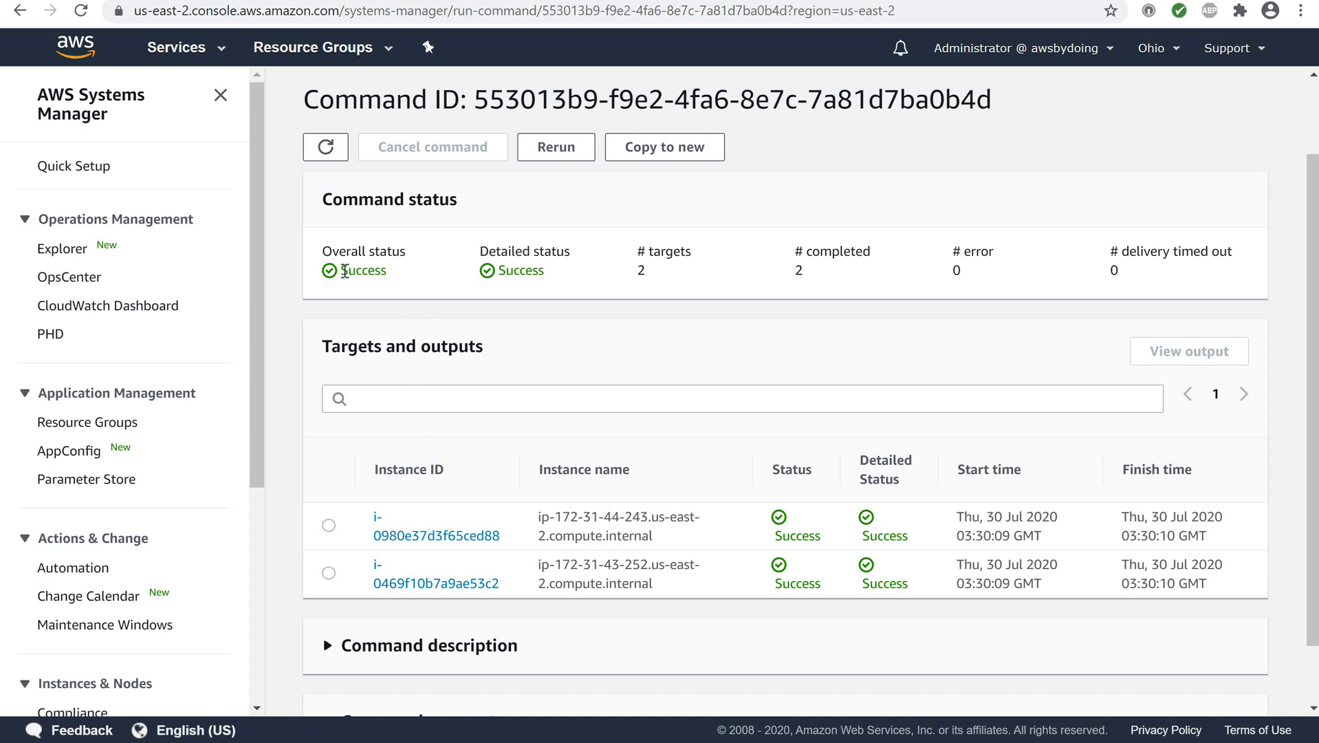
{"action": "double_click", "coordinate": [385, 274]}
{"action": "scroll", "coordinate": [402, 537], "scroll_direction": "down", "scroll_amount": 1}
{"action": "scroll", "coordinate": [399, 533], "scroll_direction": "up", "scroll_amount": 1}
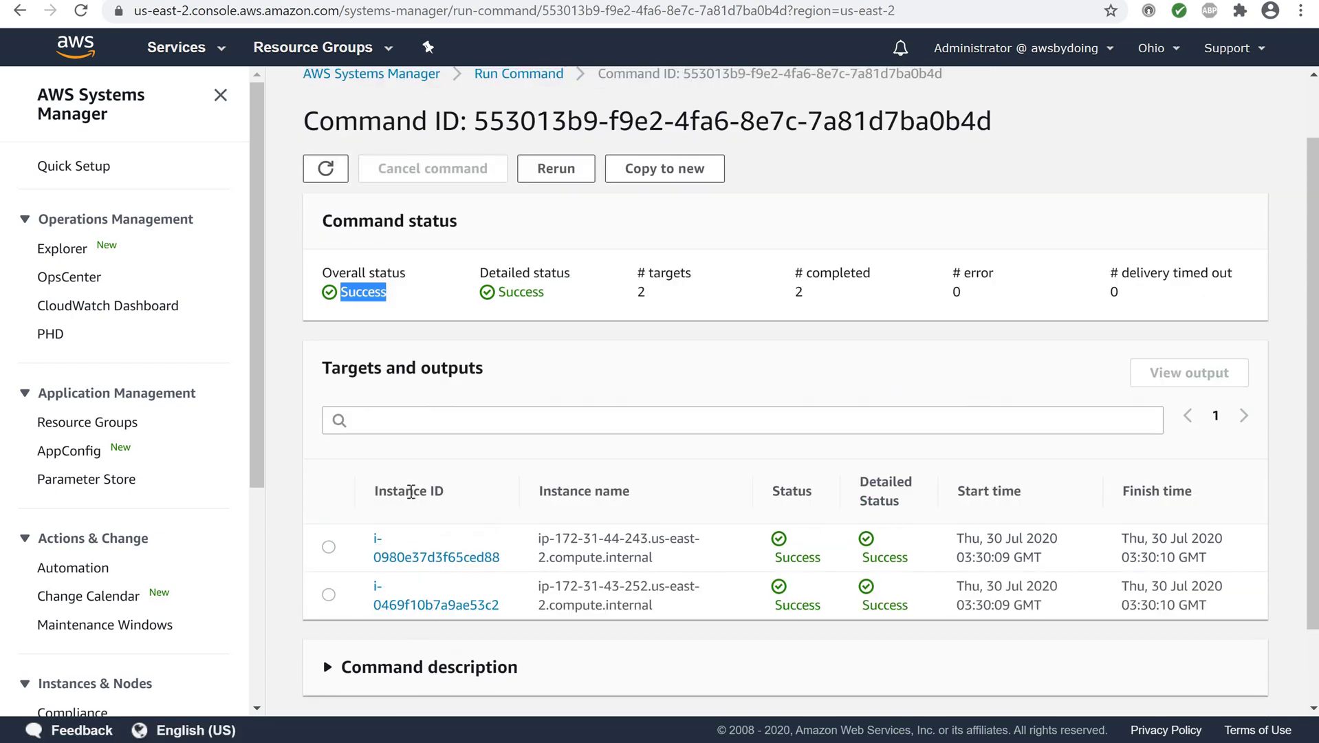
Step: Open the first target instance's command output and read the expanded Step 1 output
{"action": "left_click", "coordinate": [394, 560]}
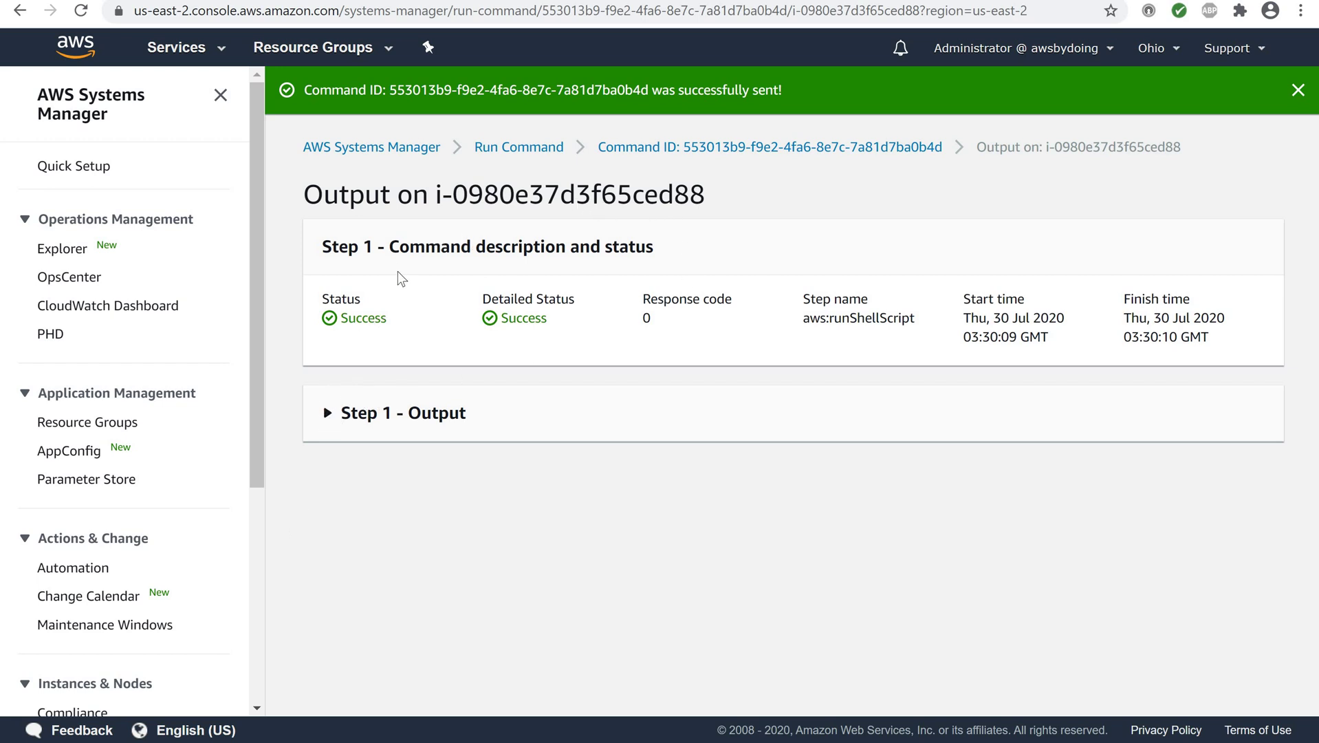
{"action": "left_click", "coordinate": [328, 414]}
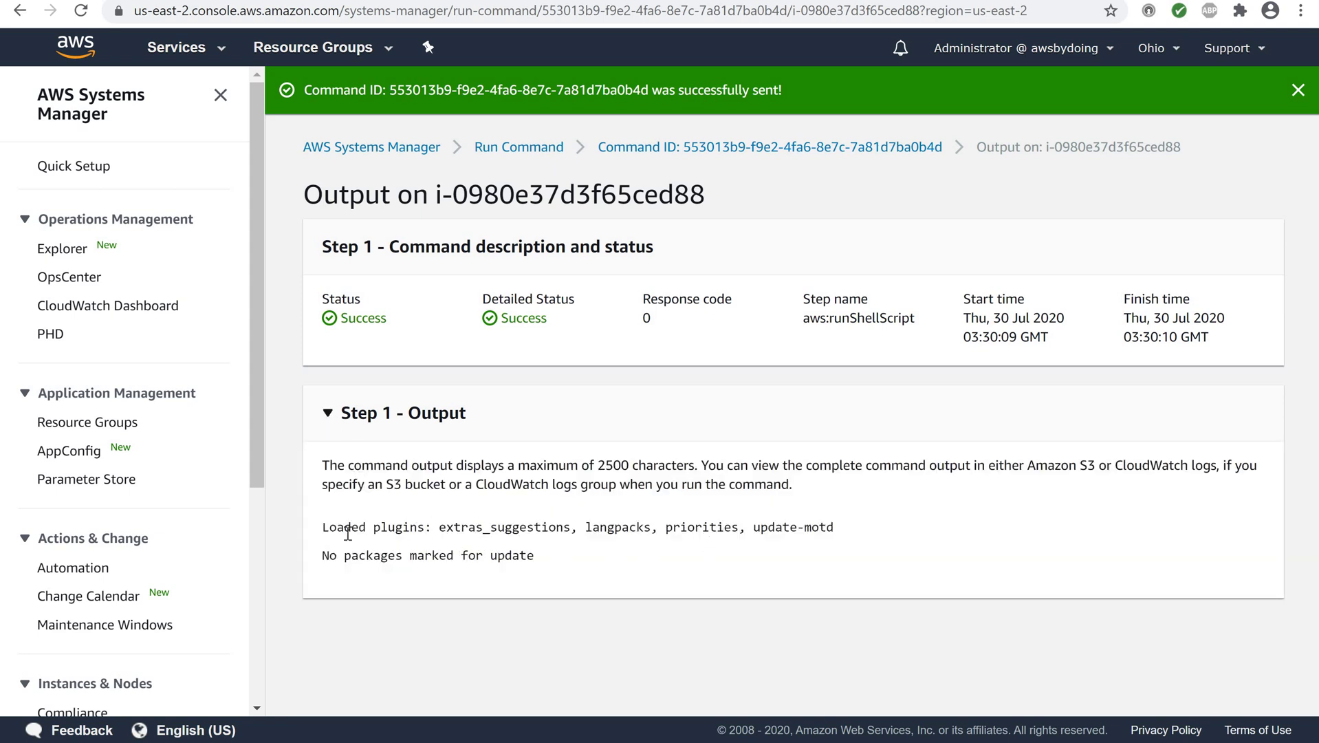
{"action": "left_click_drag", "start_coordinate": [343, 527], "coordinate": [658, 550]}
{"action": "left_click", "coordinate": [638, 578]}
Step: Return to the command's details and read the second target instance's expanded Step 1 output
{"action": "left_click", "coordinate": [792, 148]}
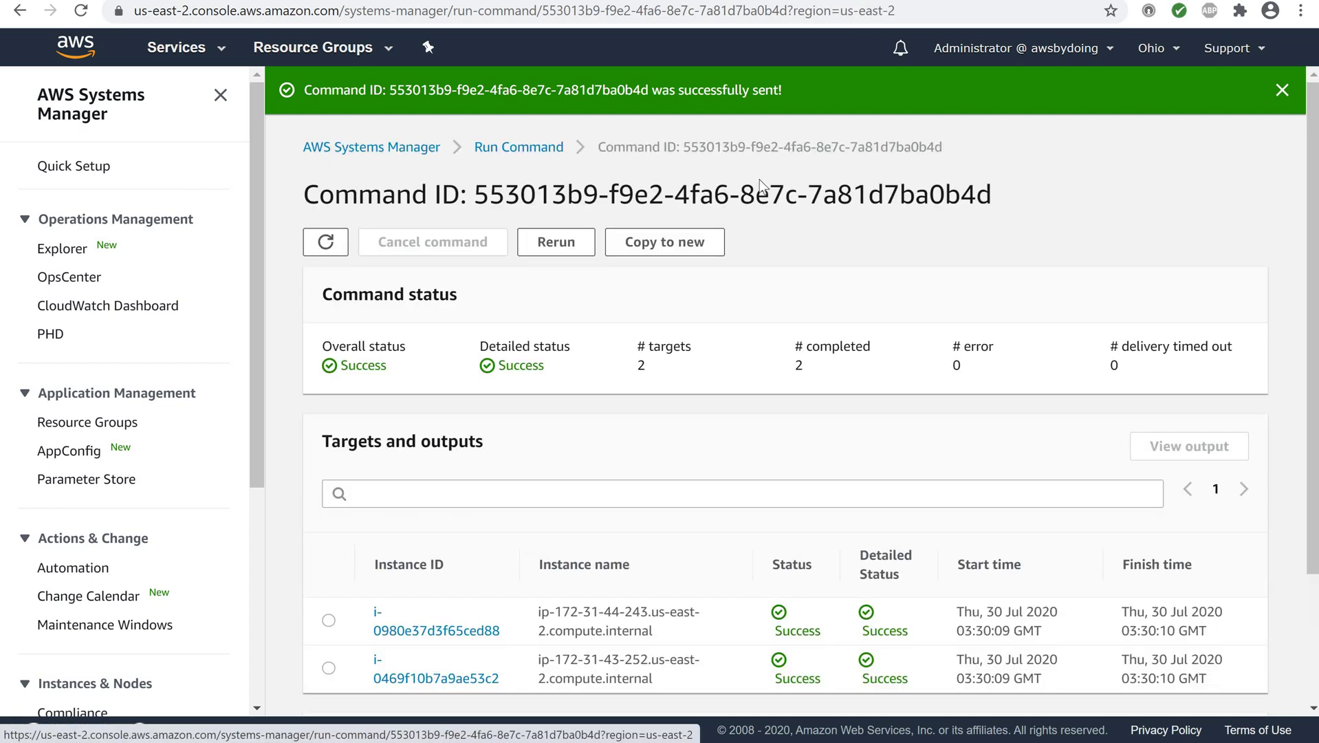
{"action": "scroll", "coordinate": [500, 477], "scroll_direction": "down", "scroll_amount": 2}
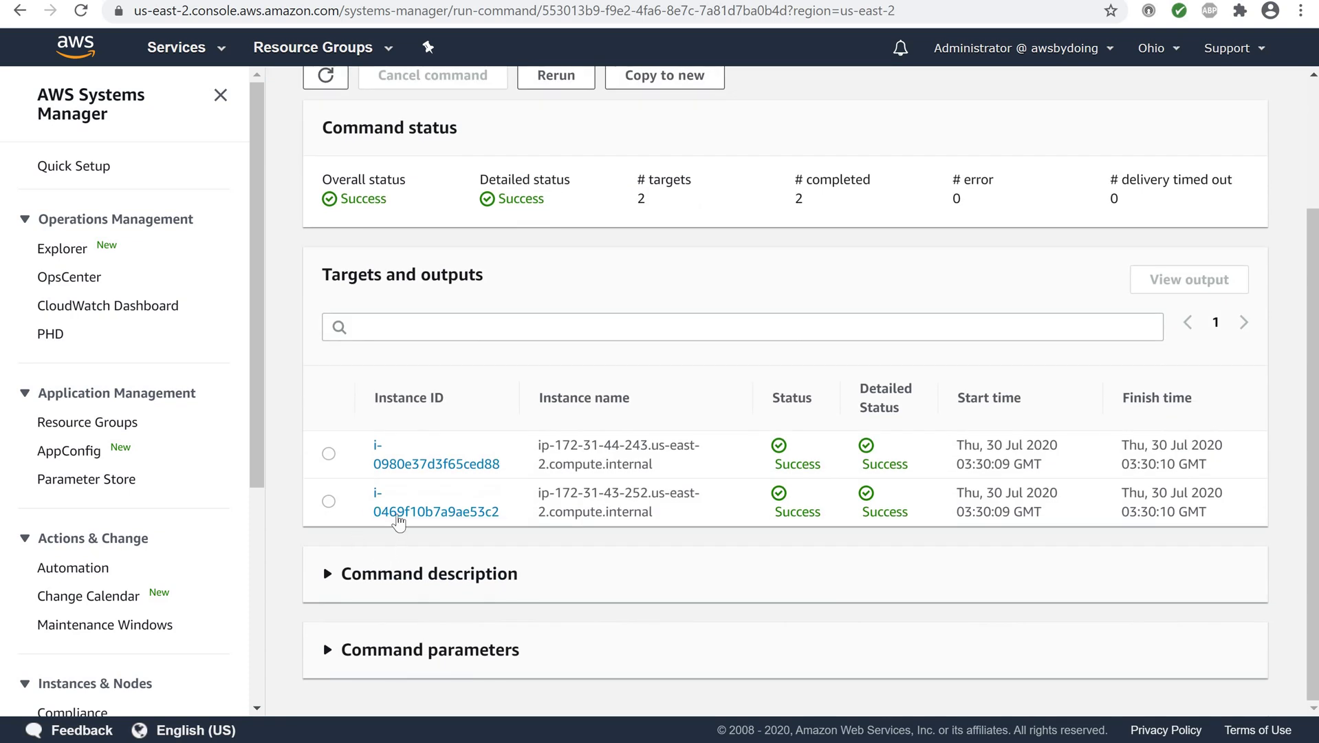
{"action": "left_click", "coordinate": [400, 517]}
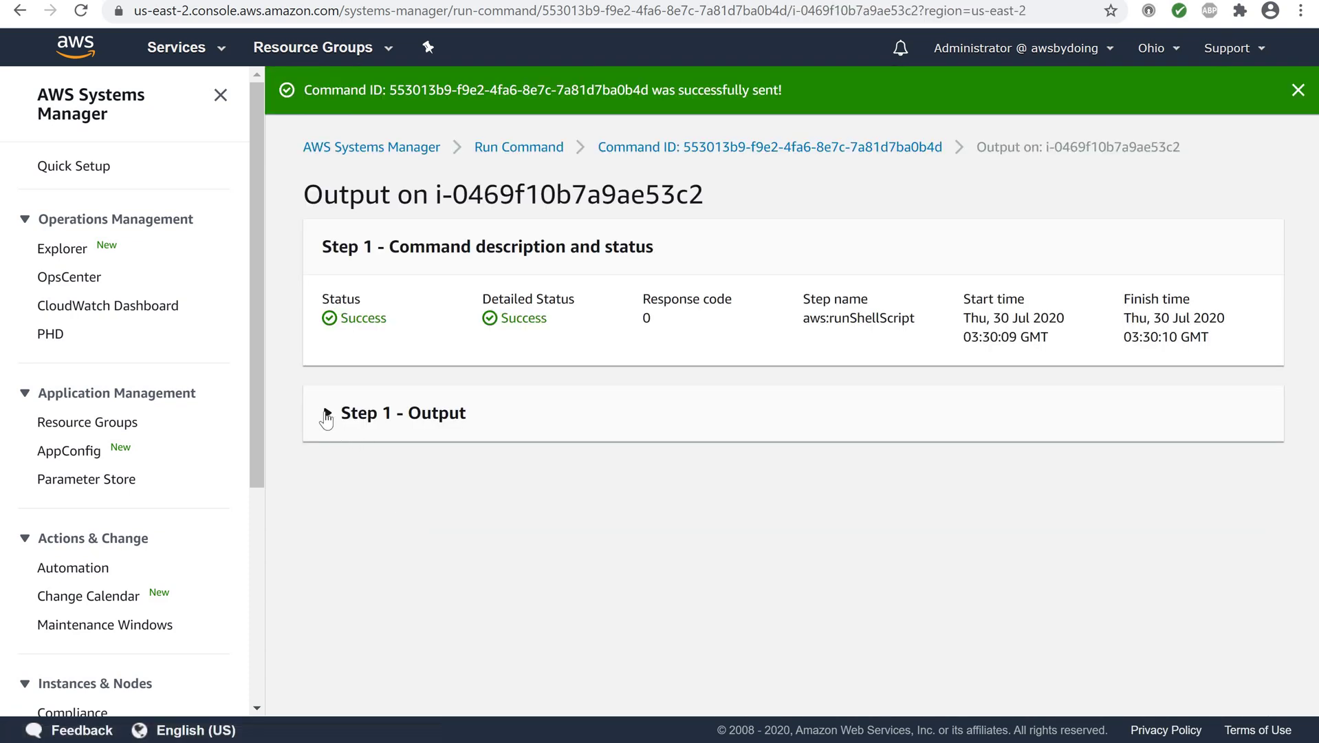
{"action": "left_click", "coordinate": [323, 414]}
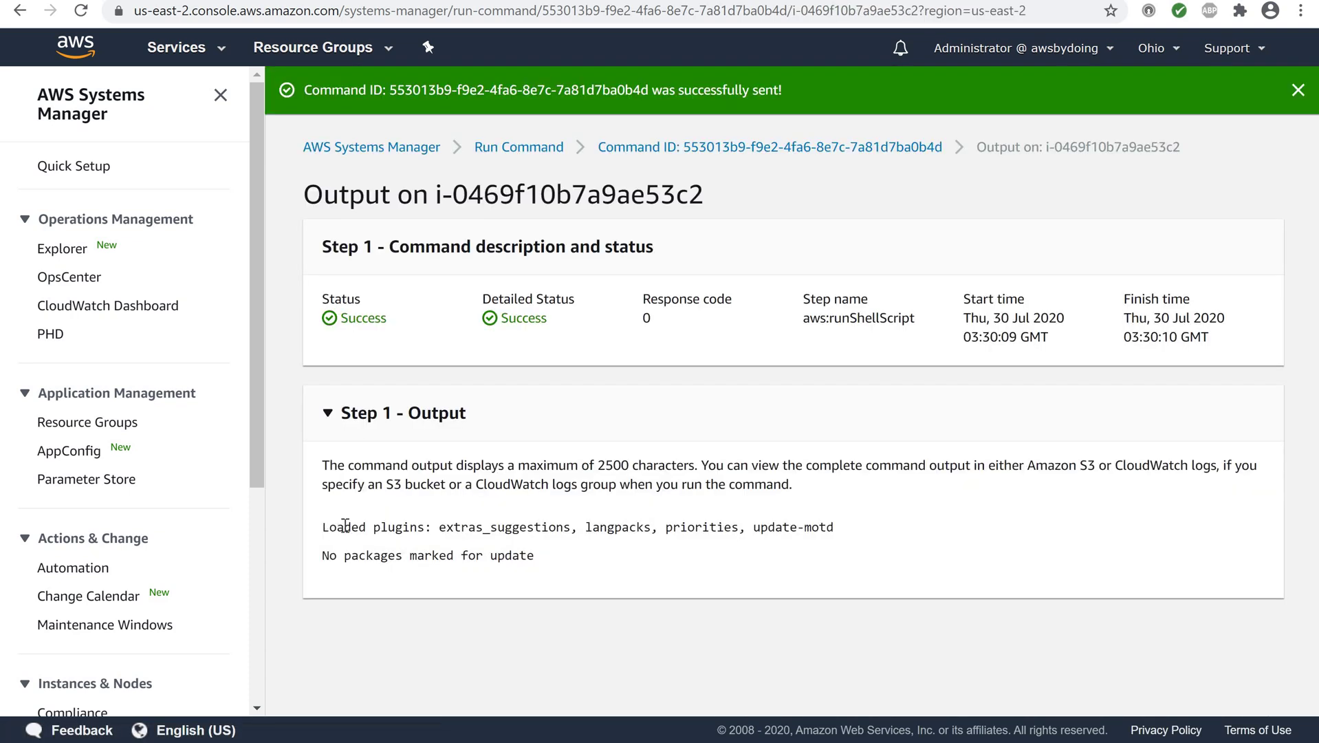
{"action": "left_click_drag", "start_coordinate": [355, 528], "coordinate": [558, 558]}
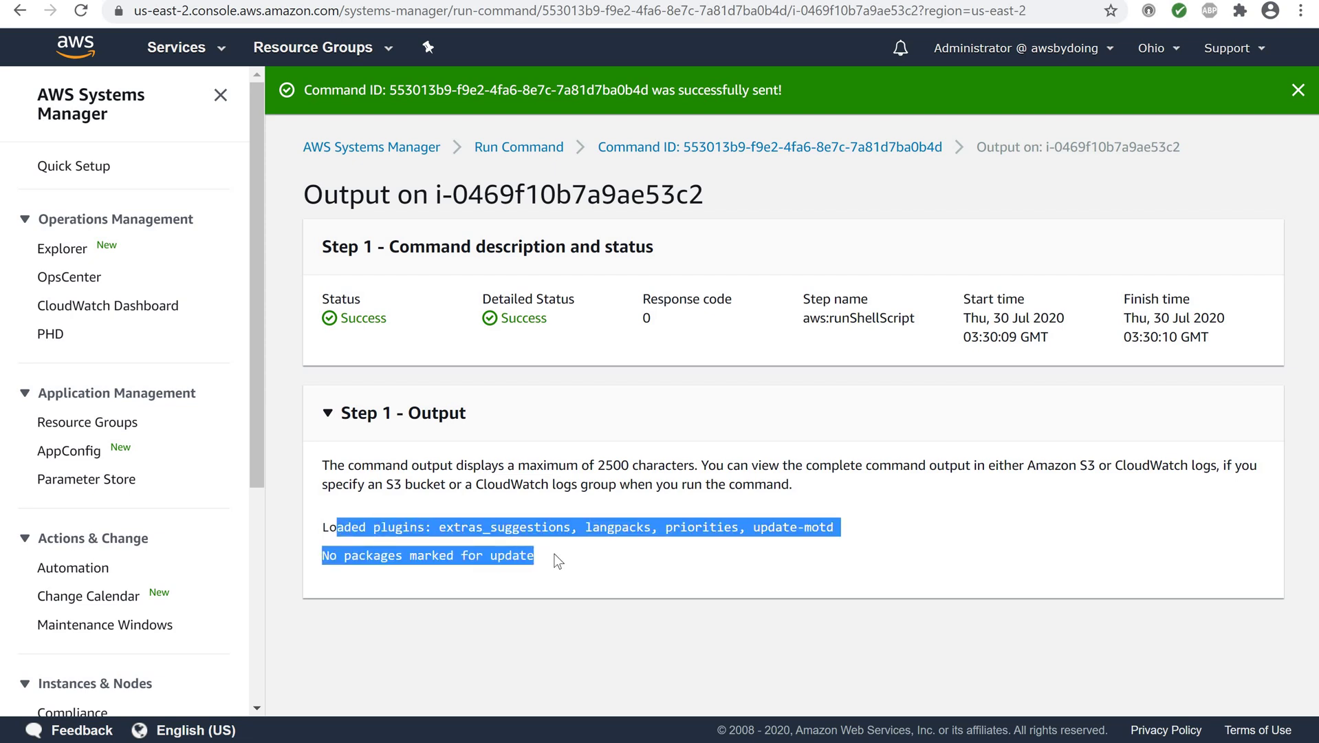
{"action": "left_click", "coordinate": [508, 486]}
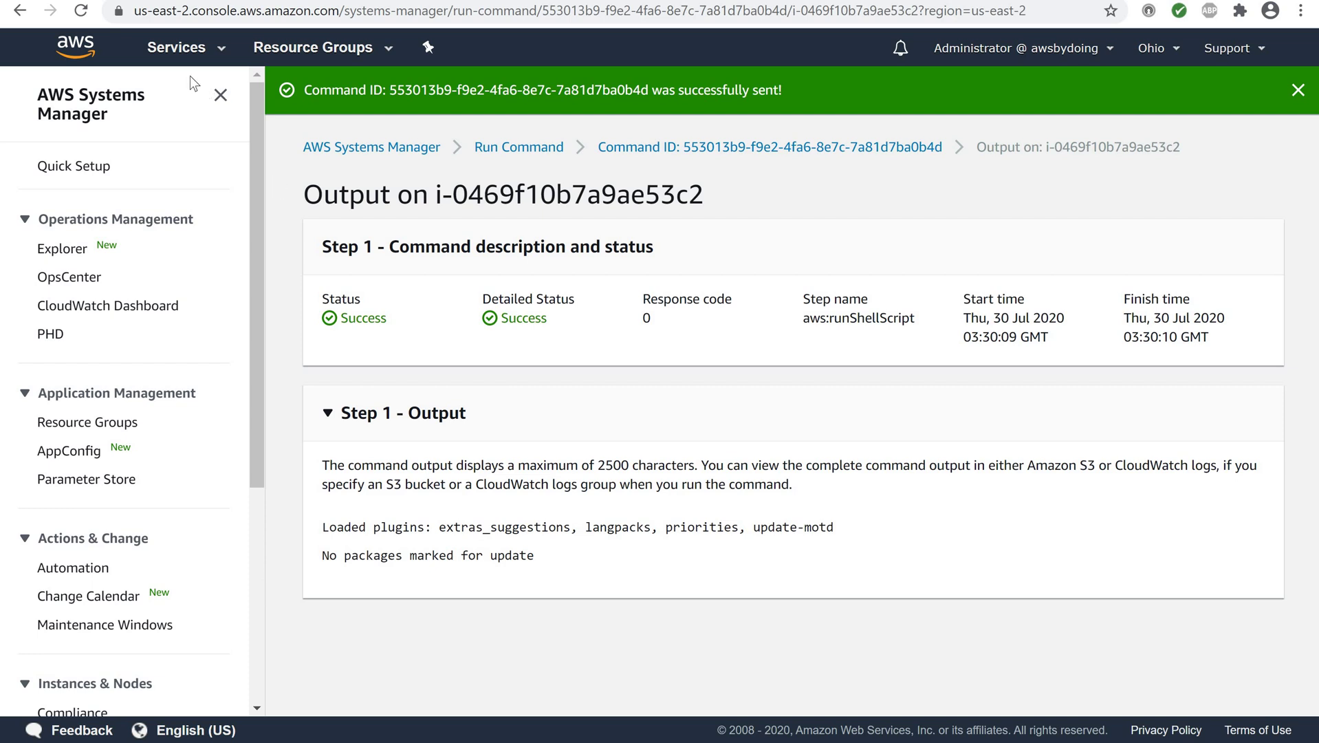
Step: Search the AWS services for "cloudwatch" and open CloudWatch
{"action": "left_click", "coordinate": [180, 48]}
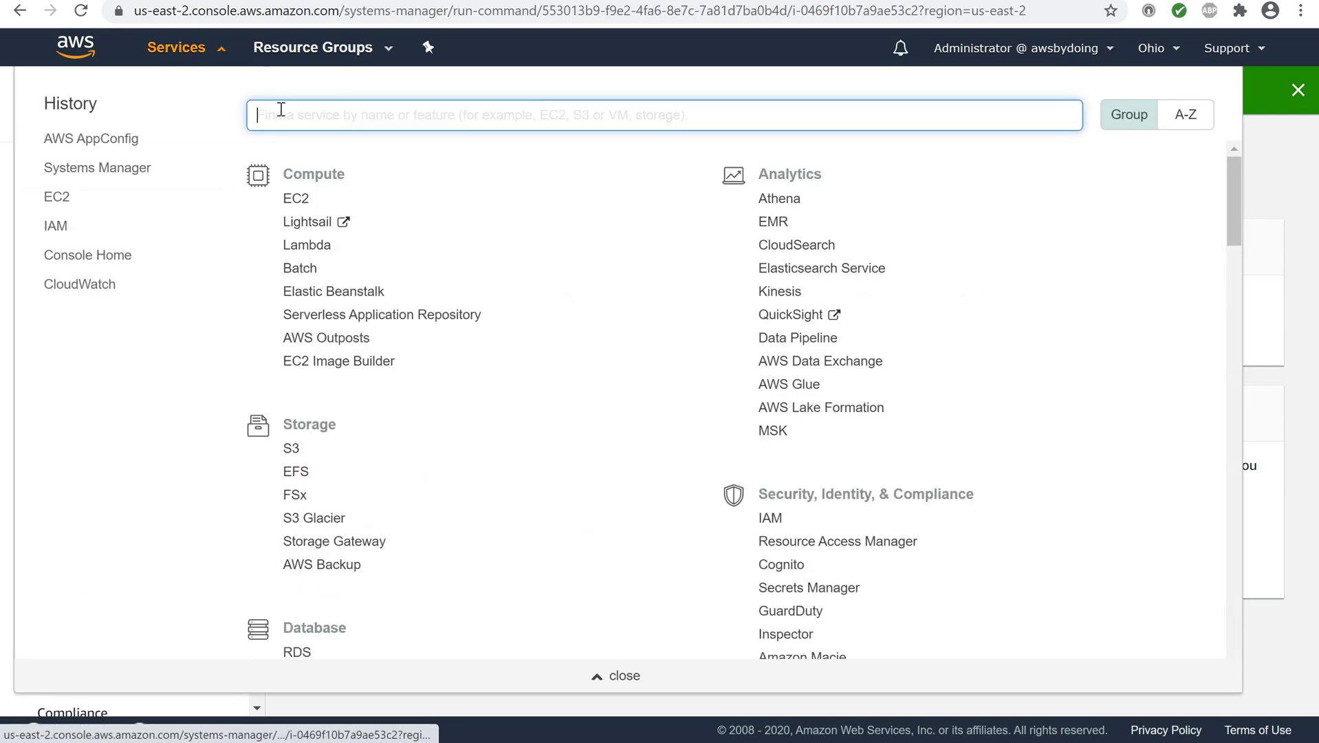
{"action": "type", "text": "cloud"}
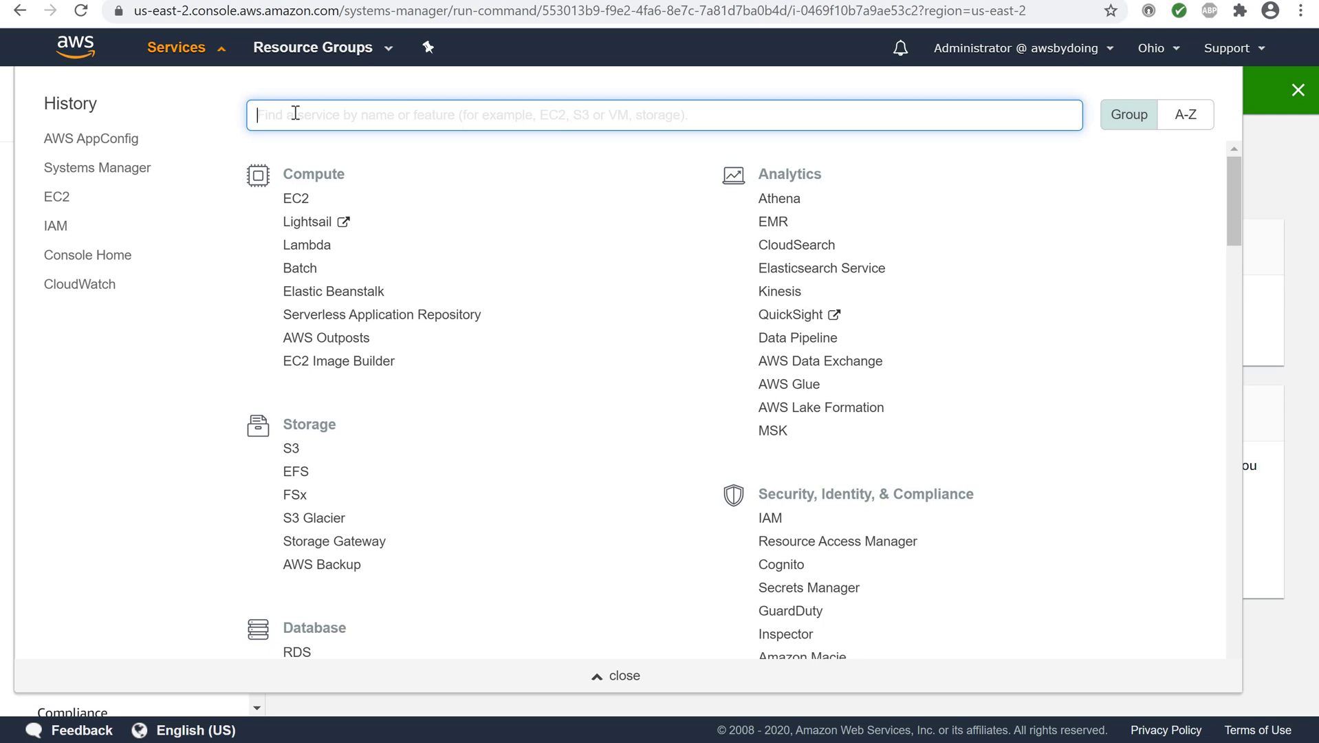
{"action": "type", "text": "watch"}
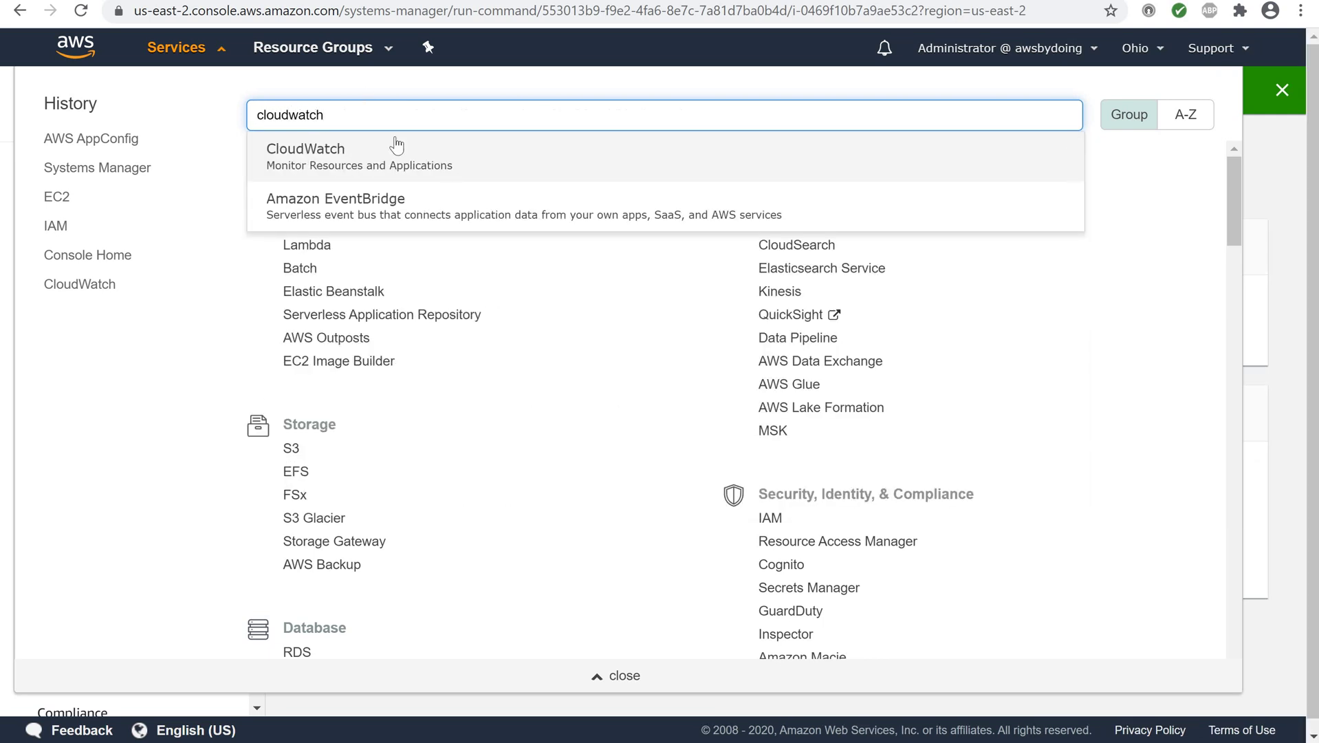
{"action": "left_click", "coordinate": [304, 153]}
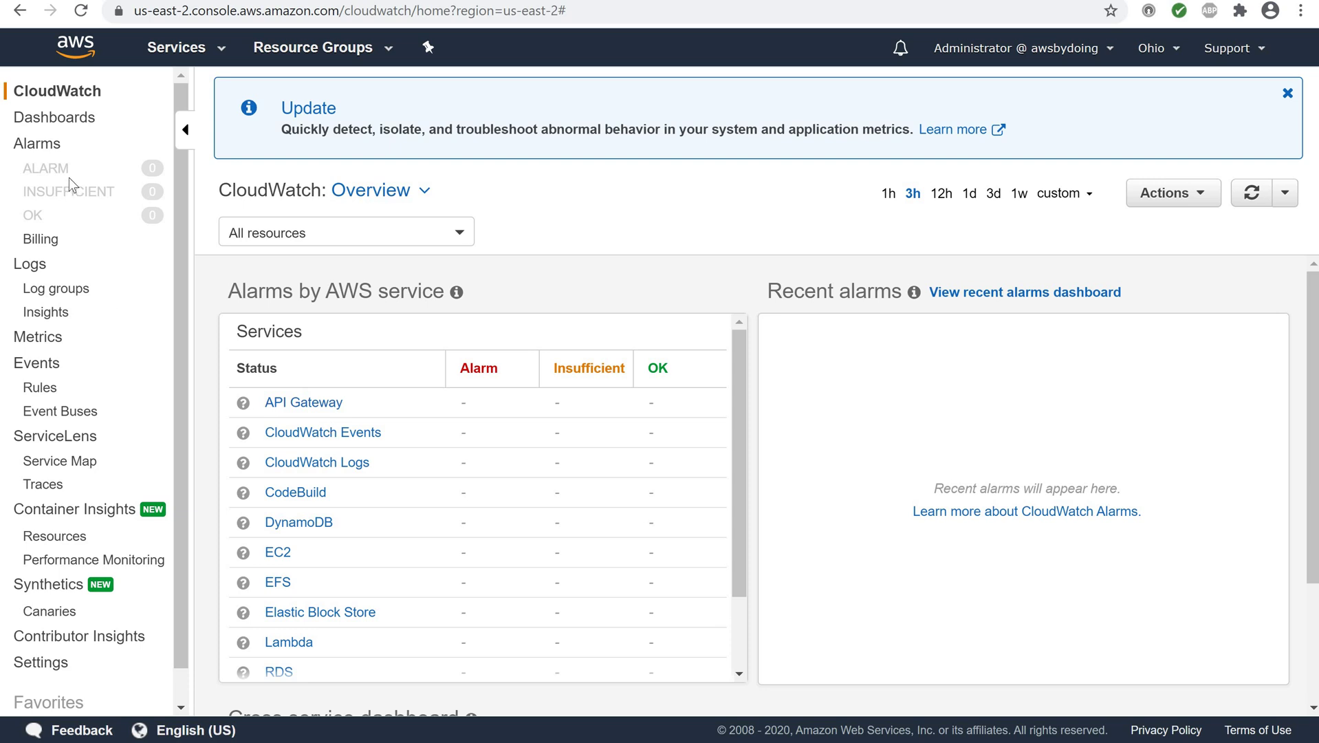
Step: Open the CloudWatch metrics and browse to the SSM Run Command namespace
{"action": "scroll", "coordinate": [53, 387], "scroll_direction": "down", "scroll_amount": 1}
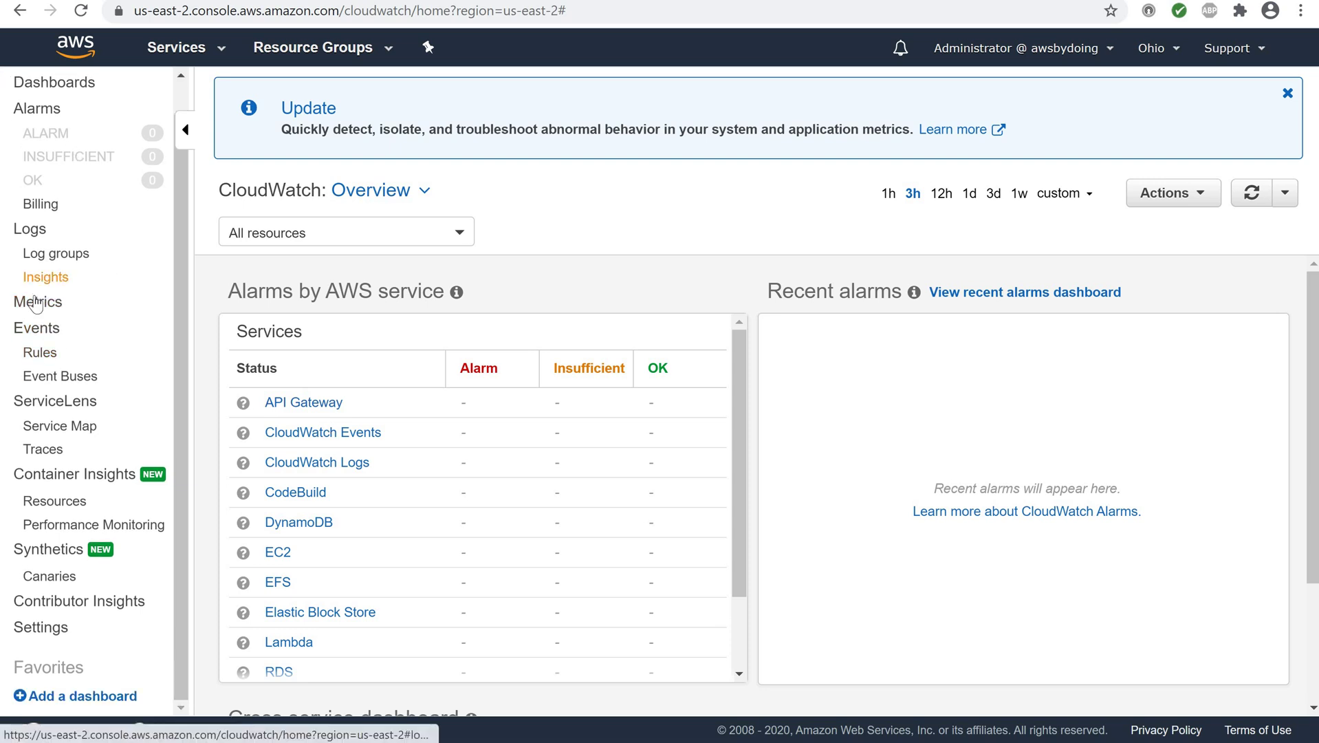
{"action": "left_click", "coordinate": [37, 305]}
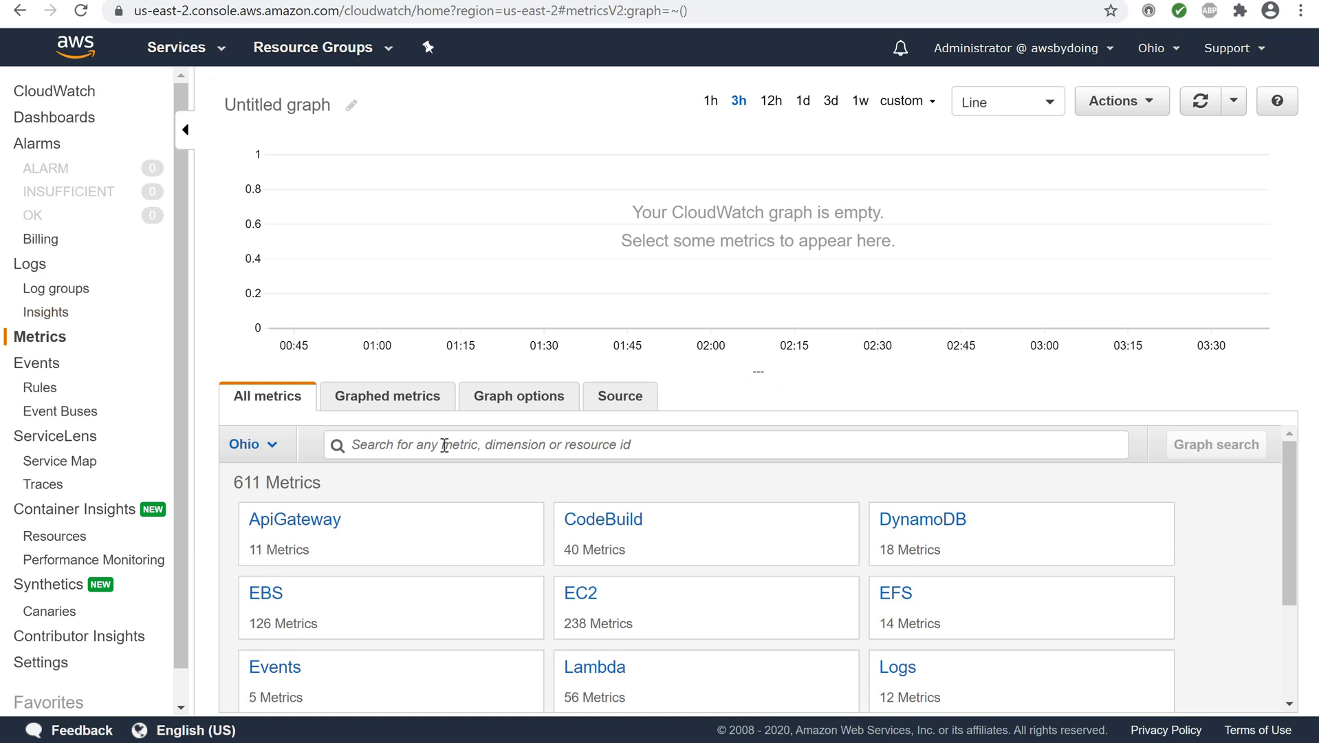
{"action": "scroll", "coordinate": [444, 447], "scroll_direction": "down", "scroll_amount": 3}
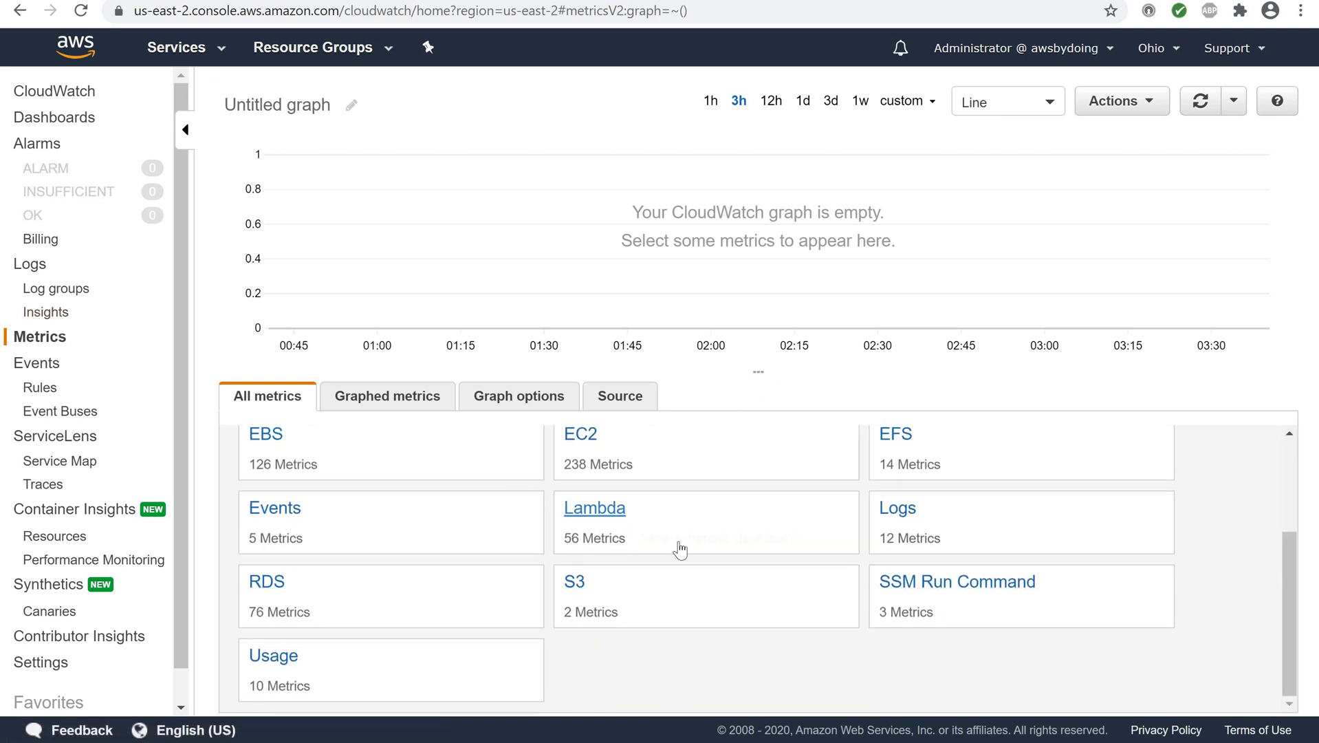
{"action": "scroll", "coordinate": [677, 547], "scroll_direction": "up", "scroll_amount": 1}
{"action": "scroll", "coordinate": [789, 601], "scroll_direction": "down", "scroll_amount": 1}
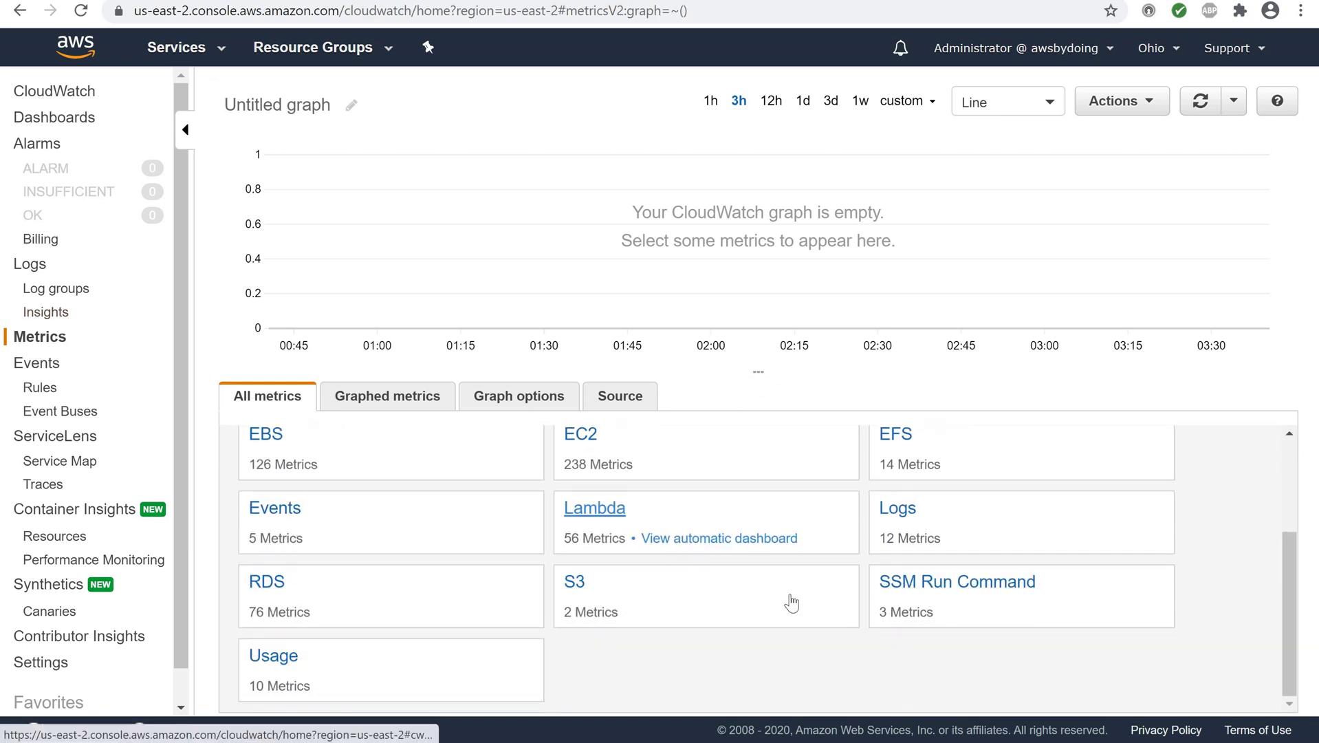
{"action": "left_click", "coordinate": [913, 591]}
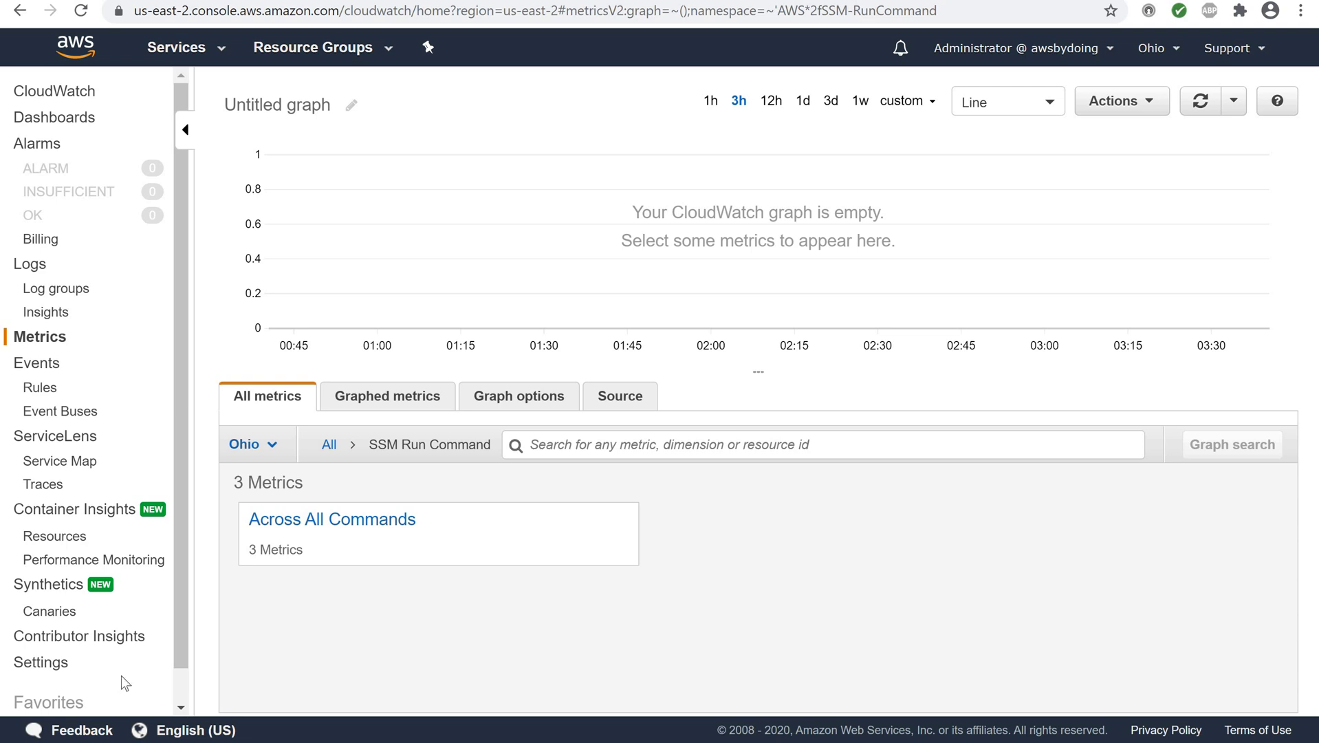
Step: Keep the graph type as Line and set a custom relative time range of 15 minutes
{"action": "left_click", "coordinate": [1050, 103]}
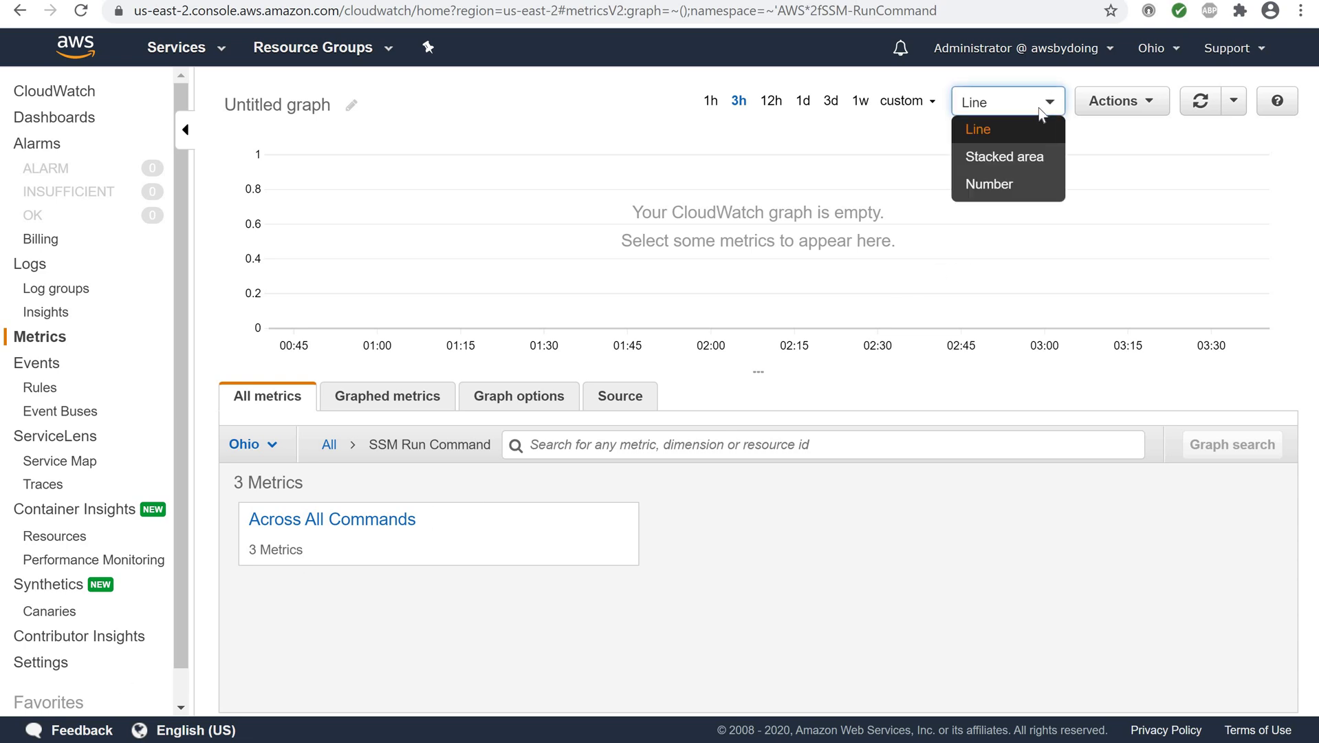
{"action": "left_click", "coordinate": [1010, 137]}
{"action": "left_click", "coordinate": [894, 103]}
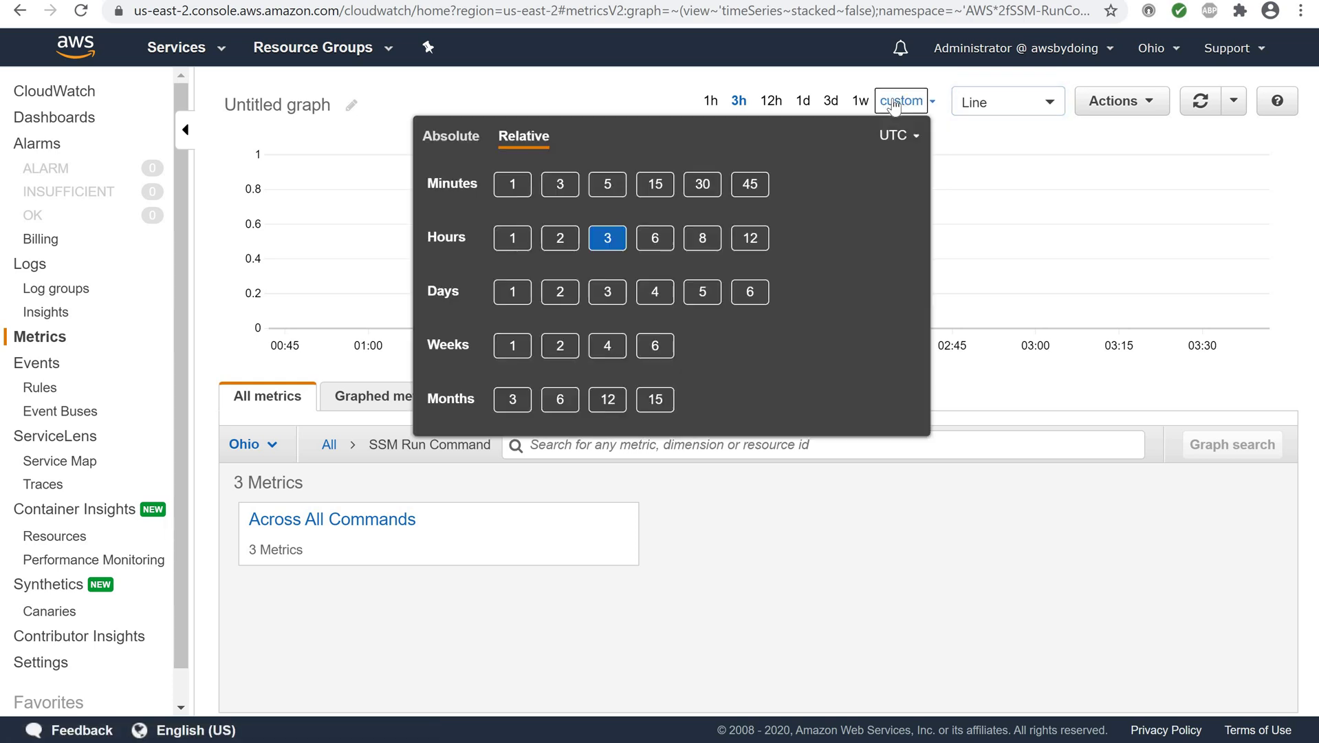
{"action": "left_click", "coordinate": [654, 184]}
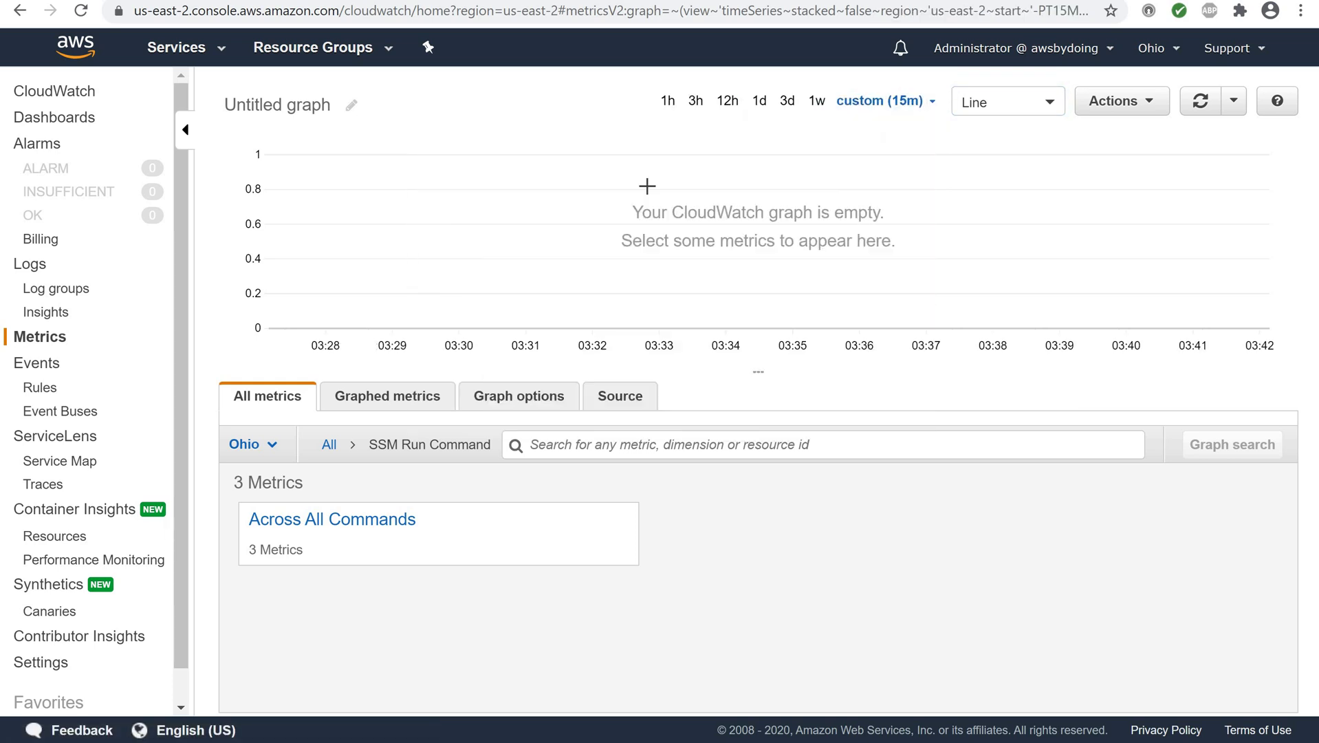
Step: Open the Across All Commands metrics and graph CommandsSucceeded, CommandsFailed and CommandsDeliveryTimedOut
{"action": "left_click", "coordinate": [297, 522]}
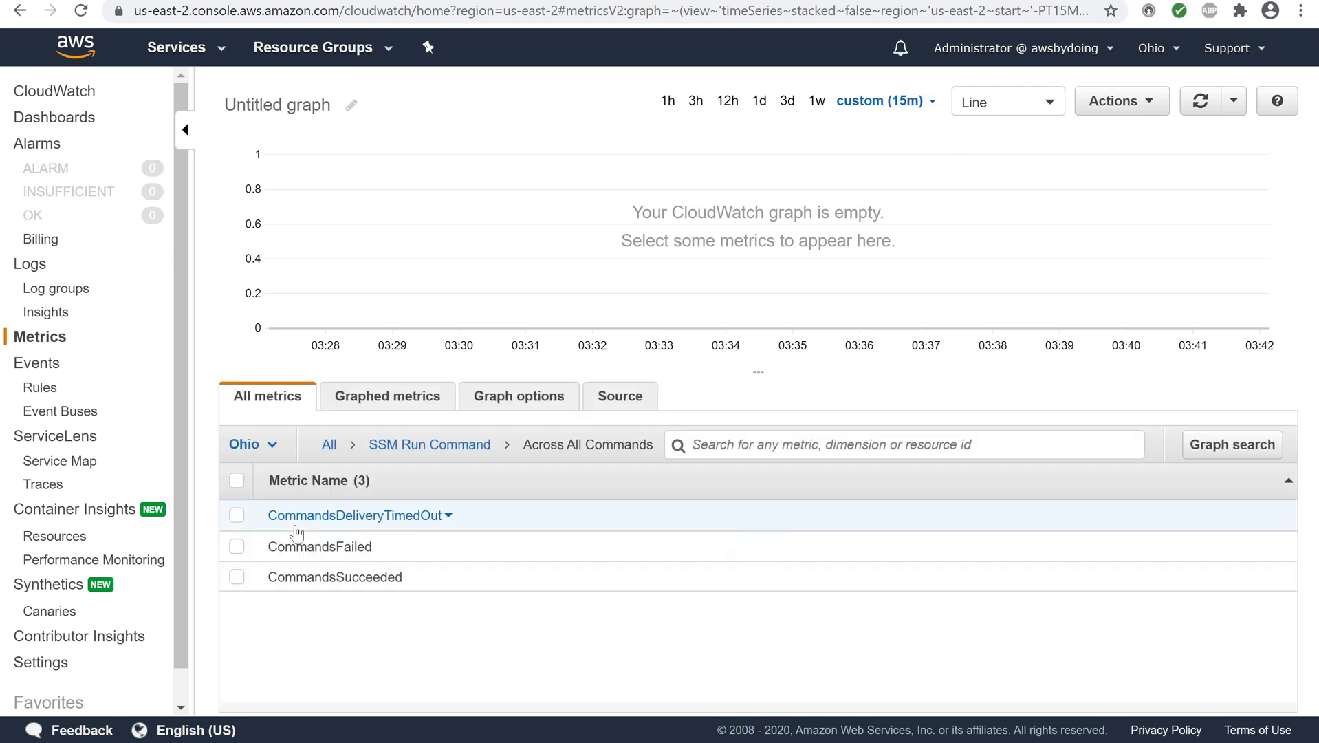
{"action": "left_click", "coordinate": [236, 579]}
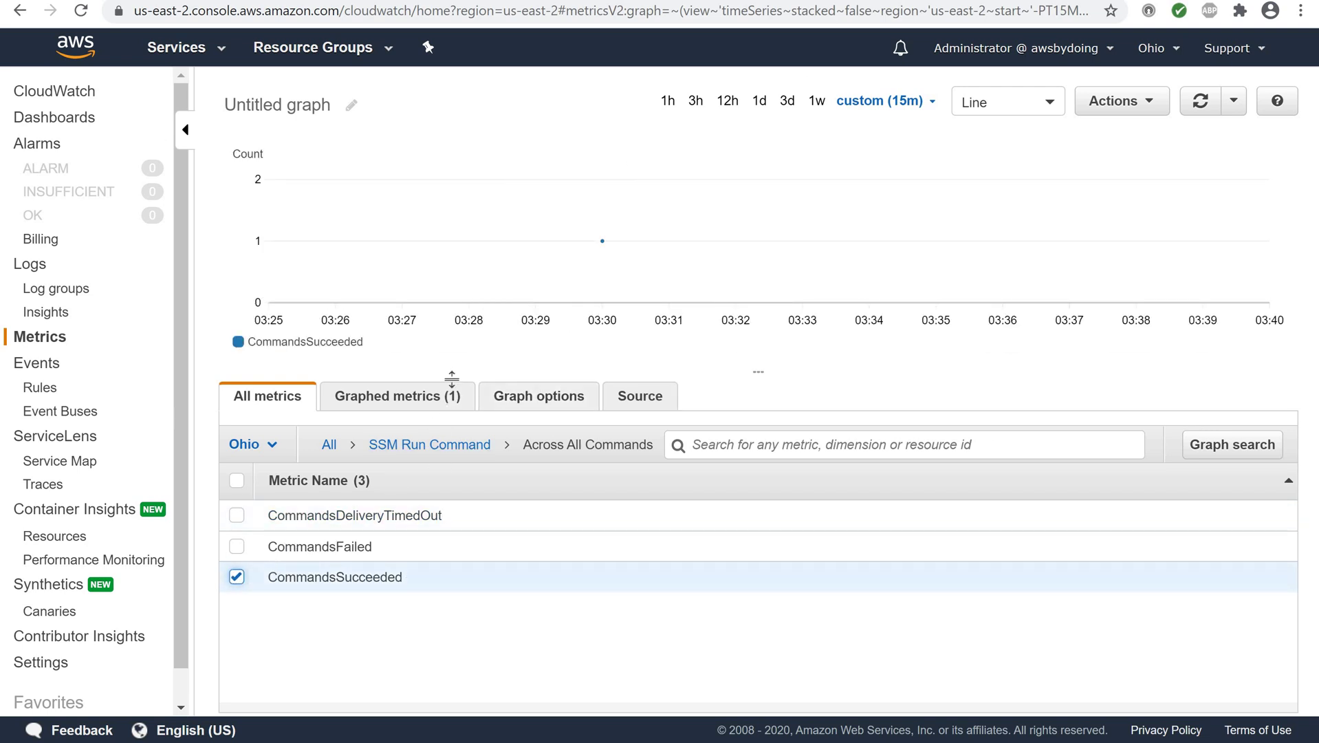
{"action": "left_click", "coordinate": [236, 548]}
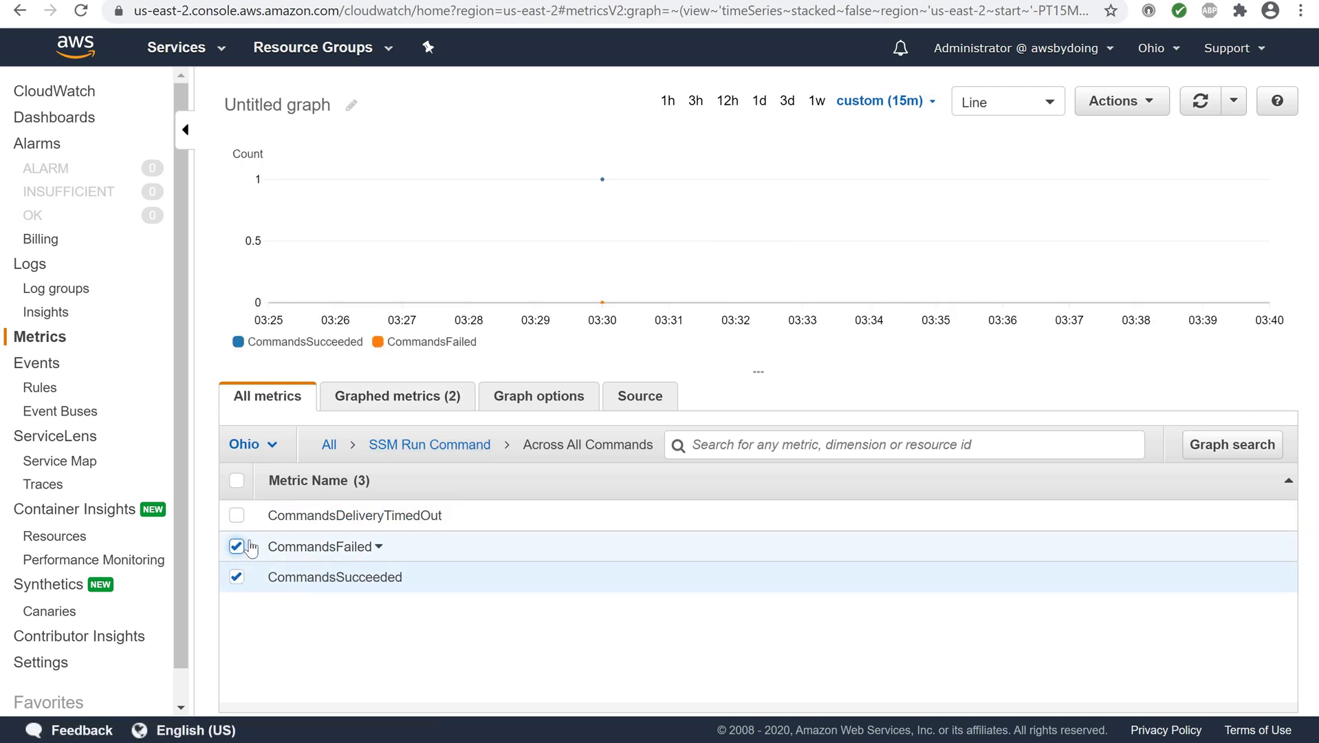
{"action": "left_click", "coordinate": [237, 517]}
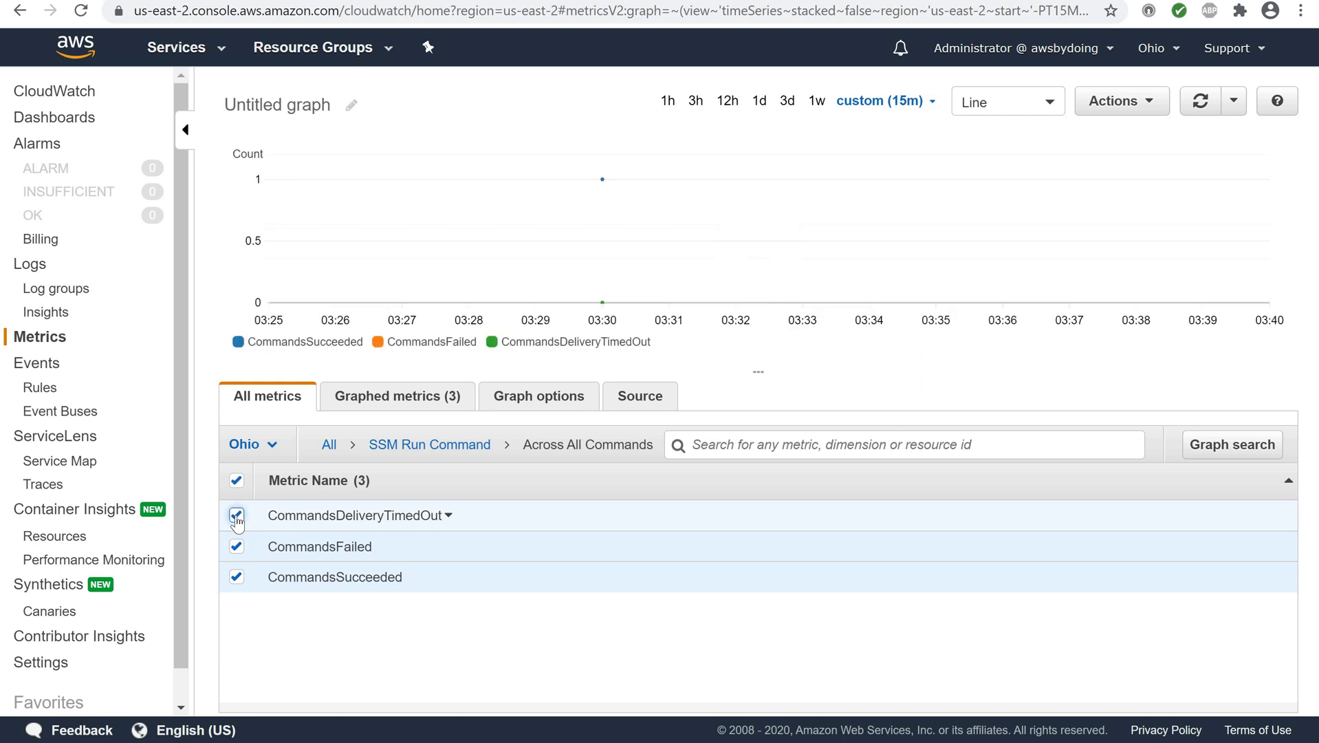
Step: Remove all three metrics from the graph and display only CommandsFailed as a Number
{"action": "left_click", "coordinate": [236, 517]}
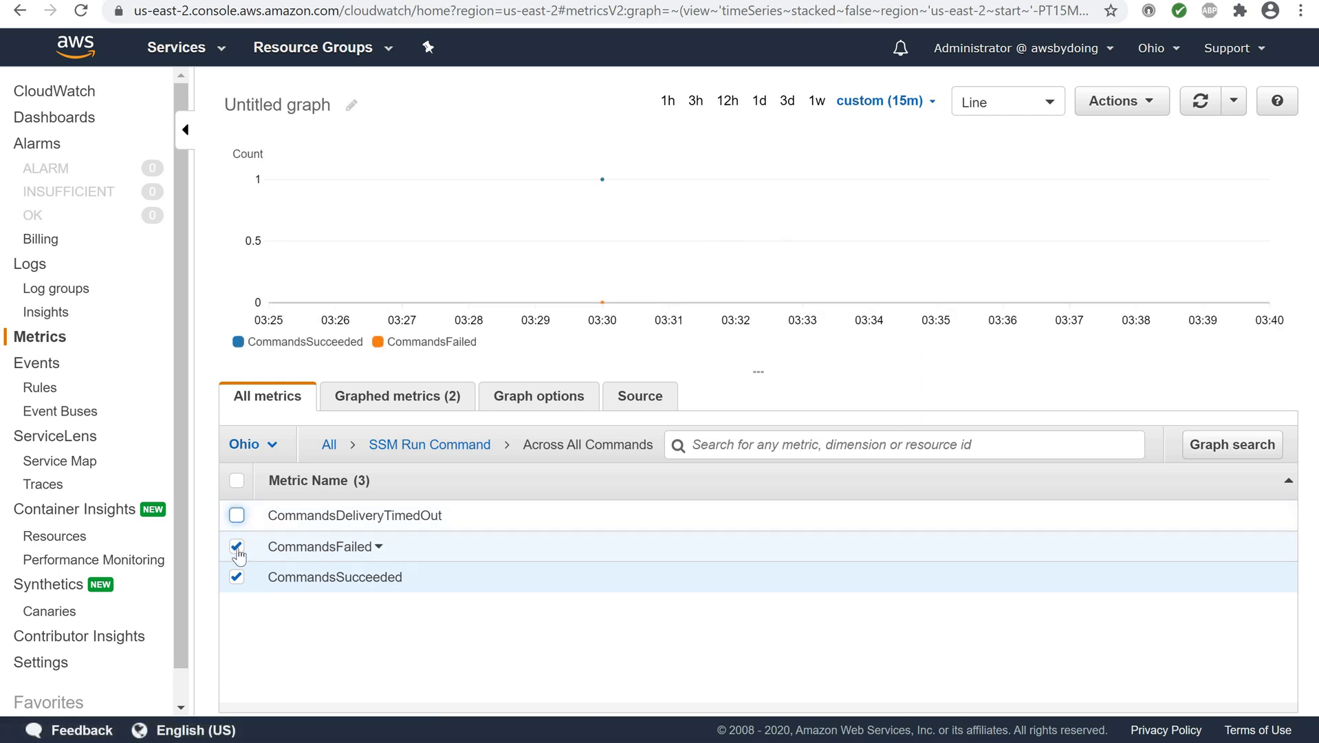
{"action": "left_click", "coordinate": [237, 548]}
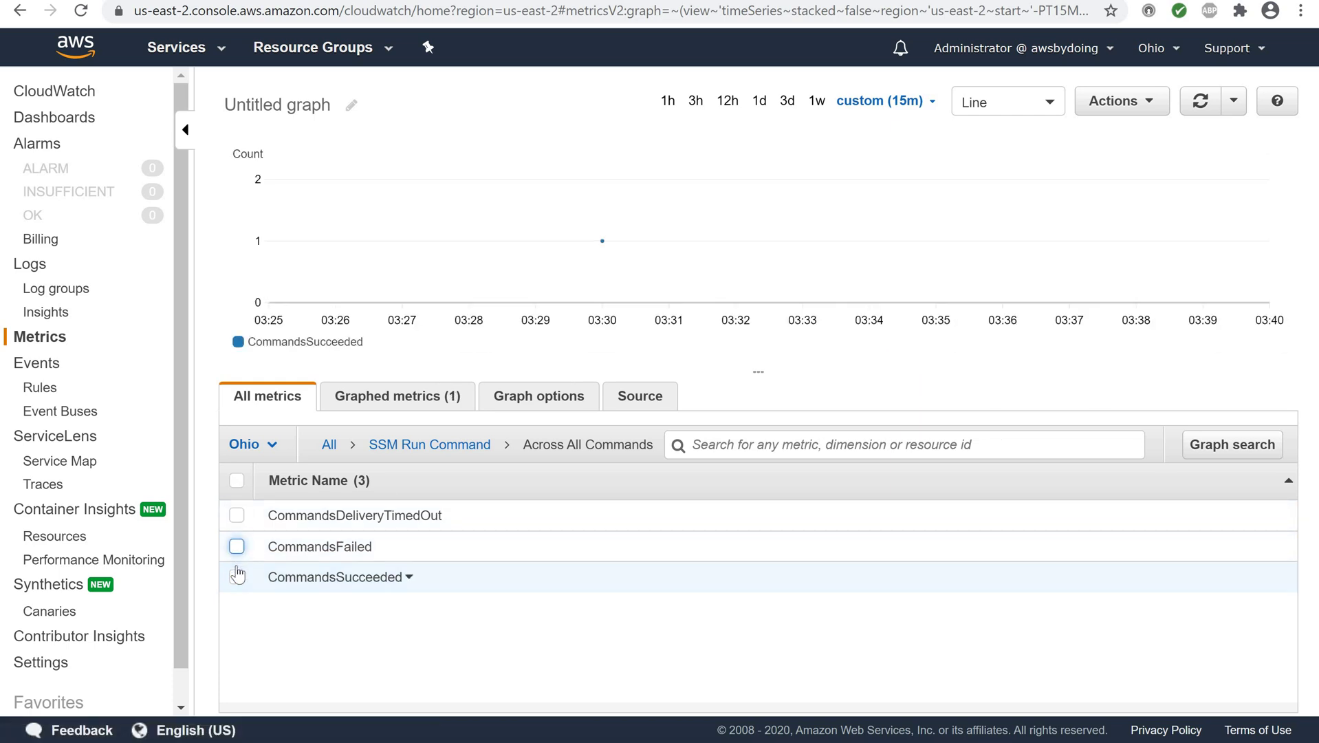
{"action": "left_click", "coordinate": [235, 577]}
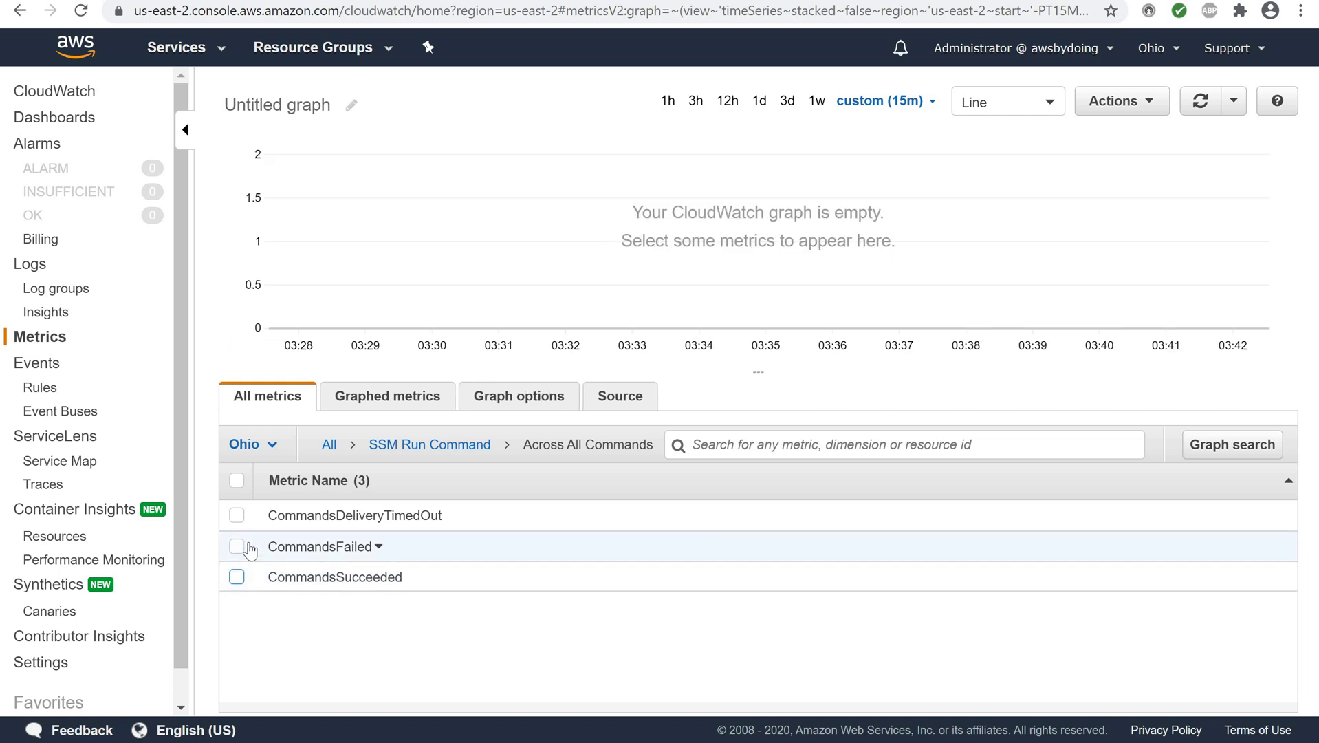
{"action": "left_click", "coordinate": [236, 547]}
{"action": "left_click", "coordinate": [975, 114]}
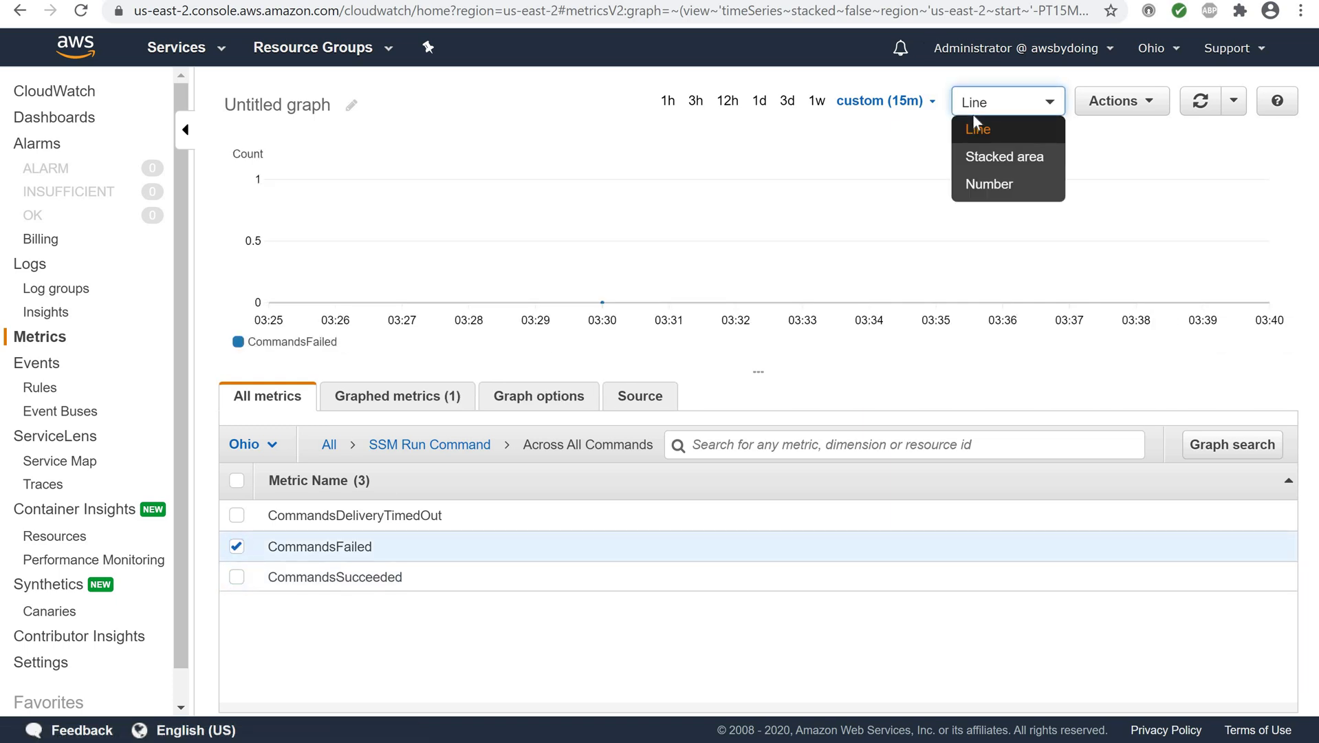
{"action": "left_click", "coordinate": [970, 186]}
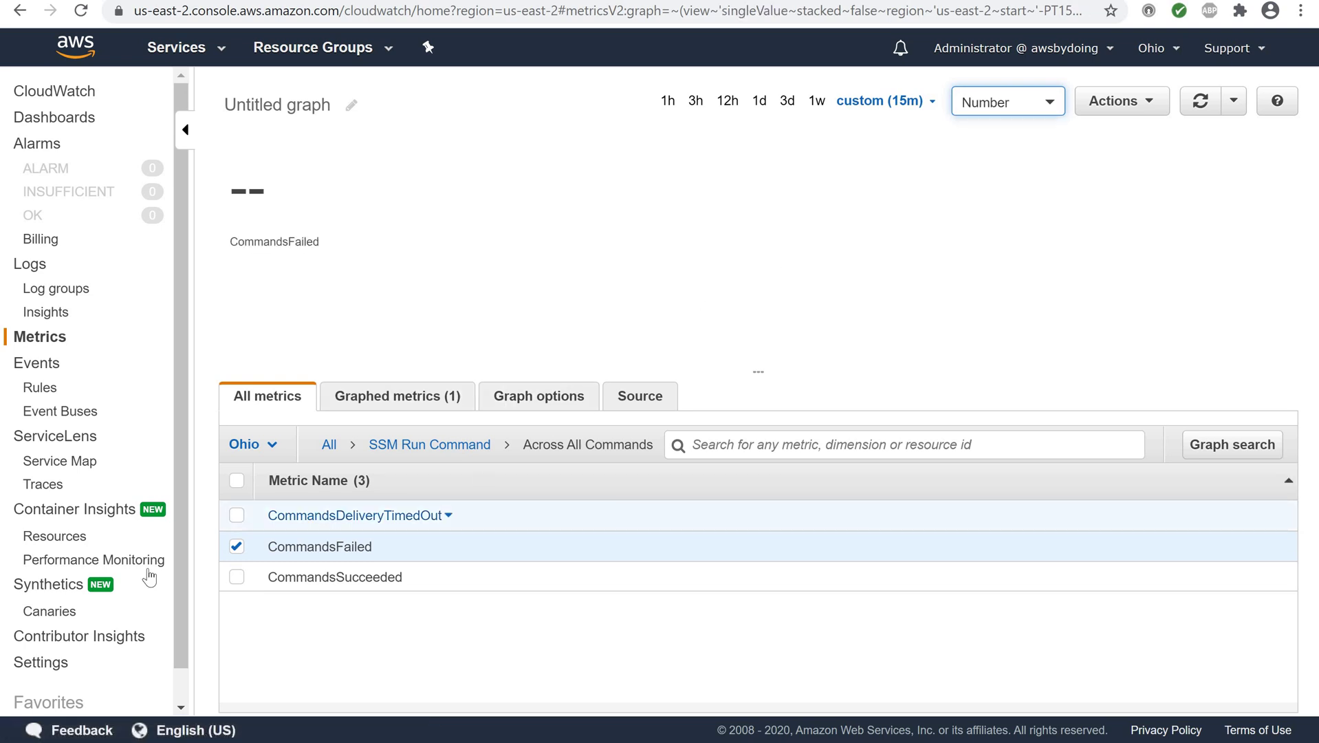
Step: Replace CommandsFailed with CommandsSucceeded and set the graph type back to Line
{"action": "left_click", "coordinate": [235, 547]}
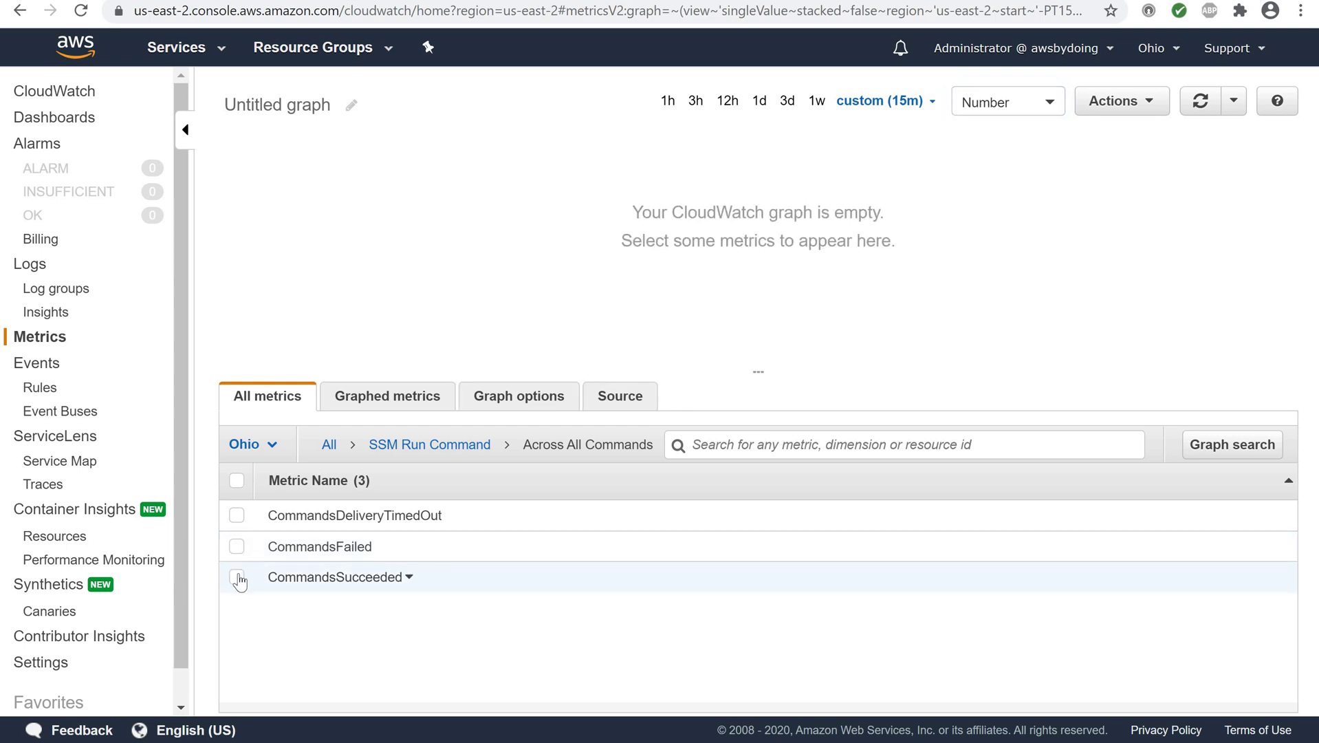
{"action": "left_click", "coordinate": [237, 579]}
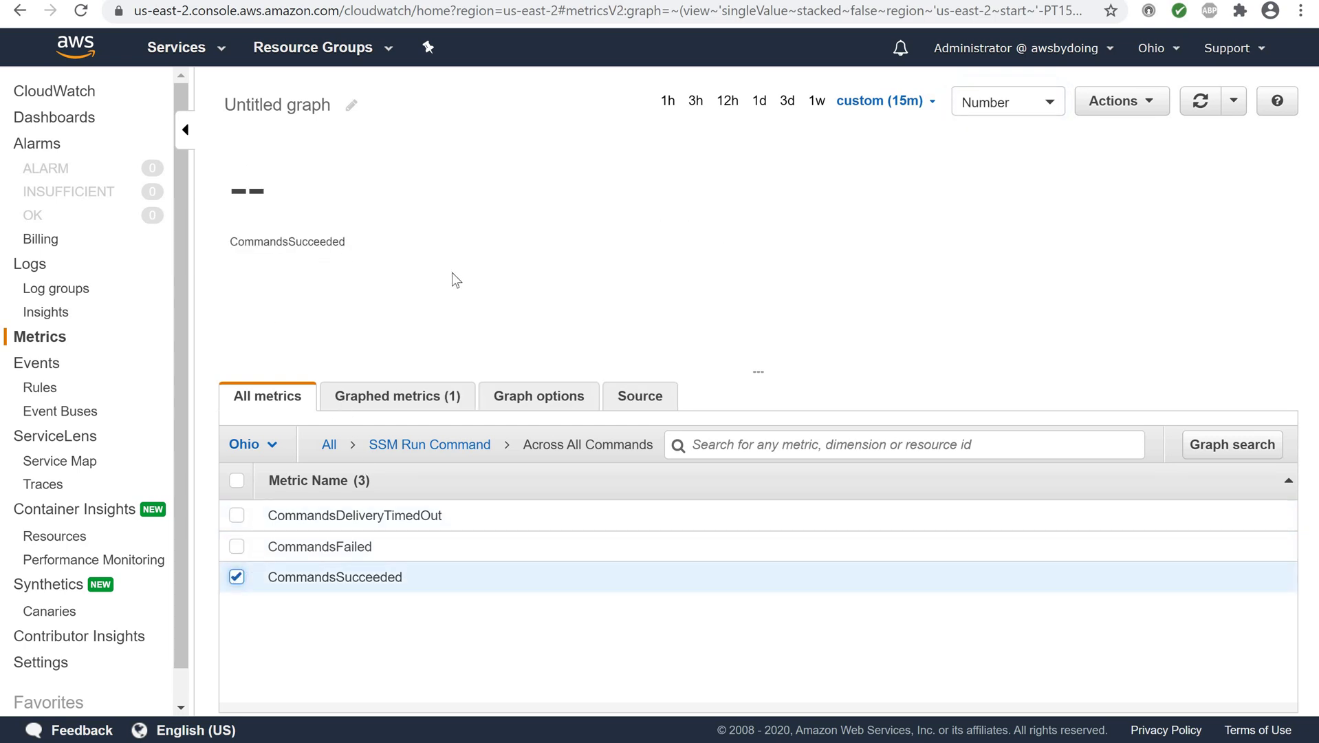
{"action": "left_click", "coordinate": [992, 118]}
{"action": "left_click", "coordinate": [985, 131]}
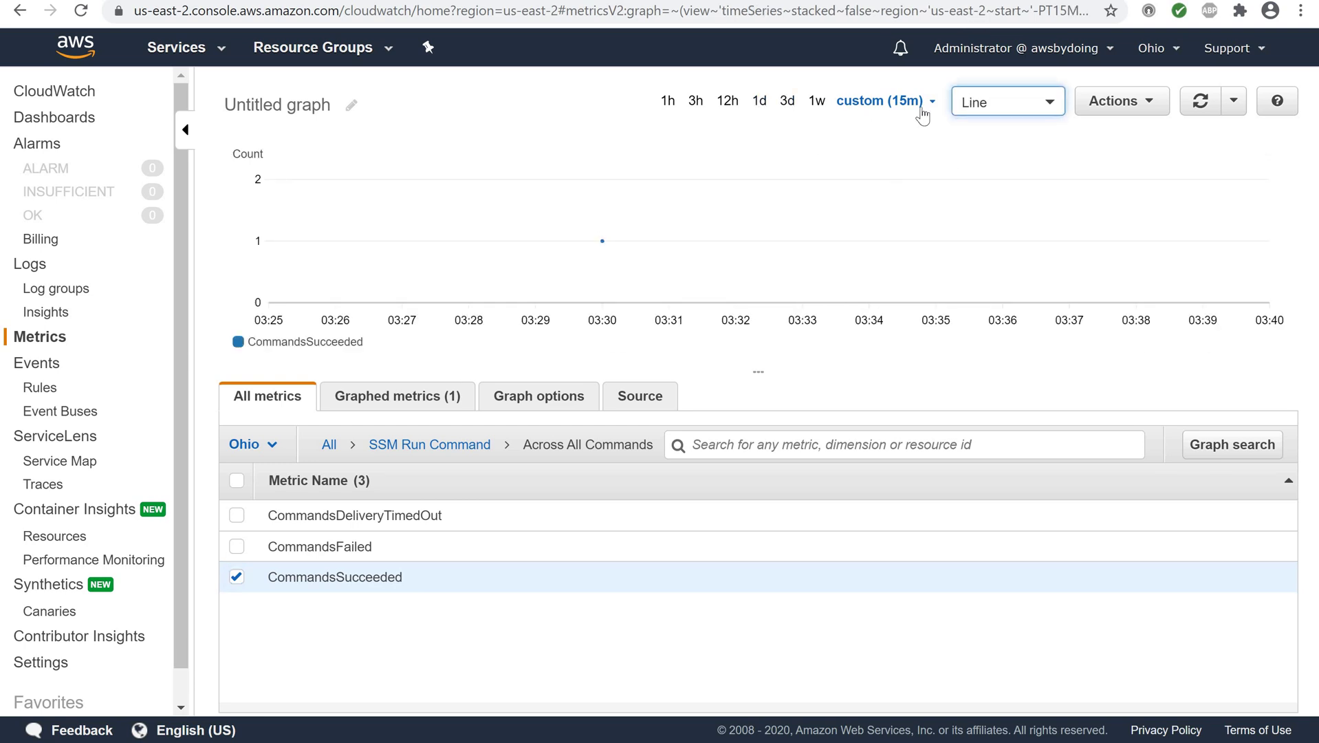
Step: Try a 5-minute time range for the CommandsSucceeded graph and return it to 15 minutes
{"action": "left_click", "coordinate": [881, 103]}
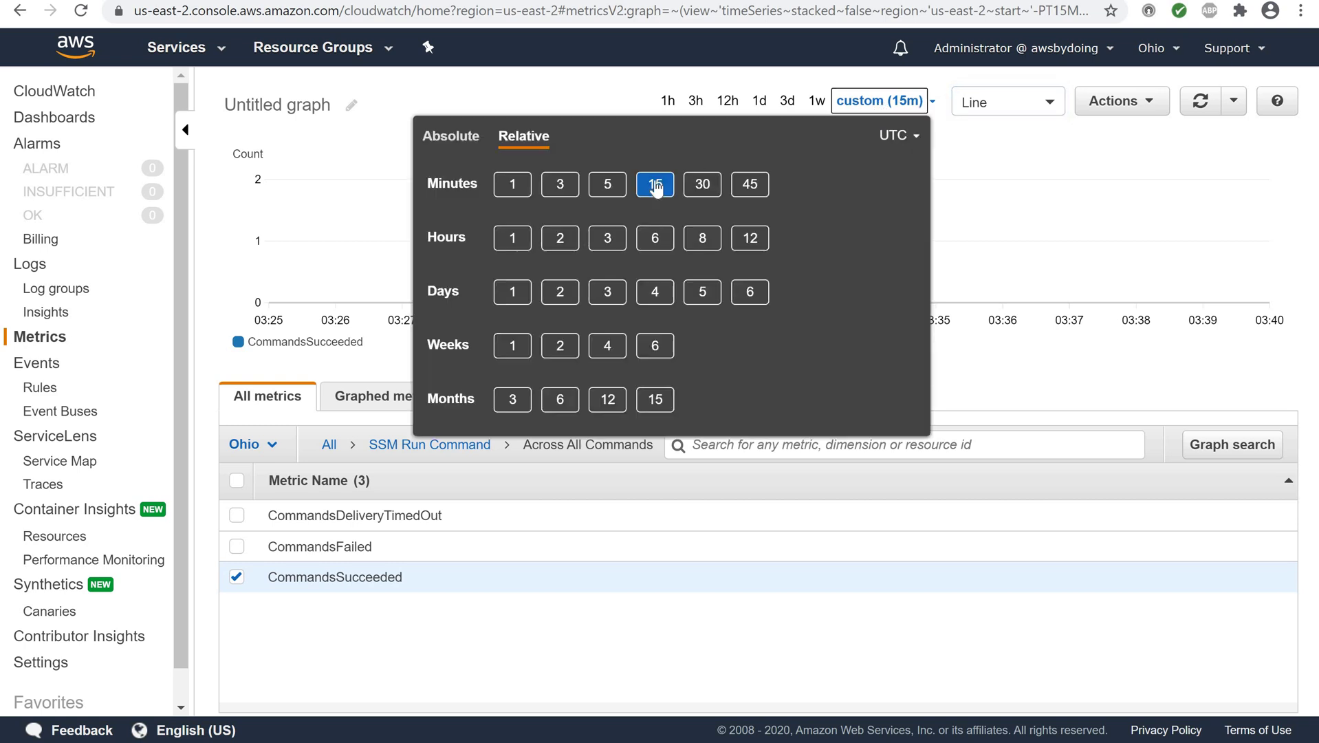
{"action": "left_click", "coordinate": [608, 184]}
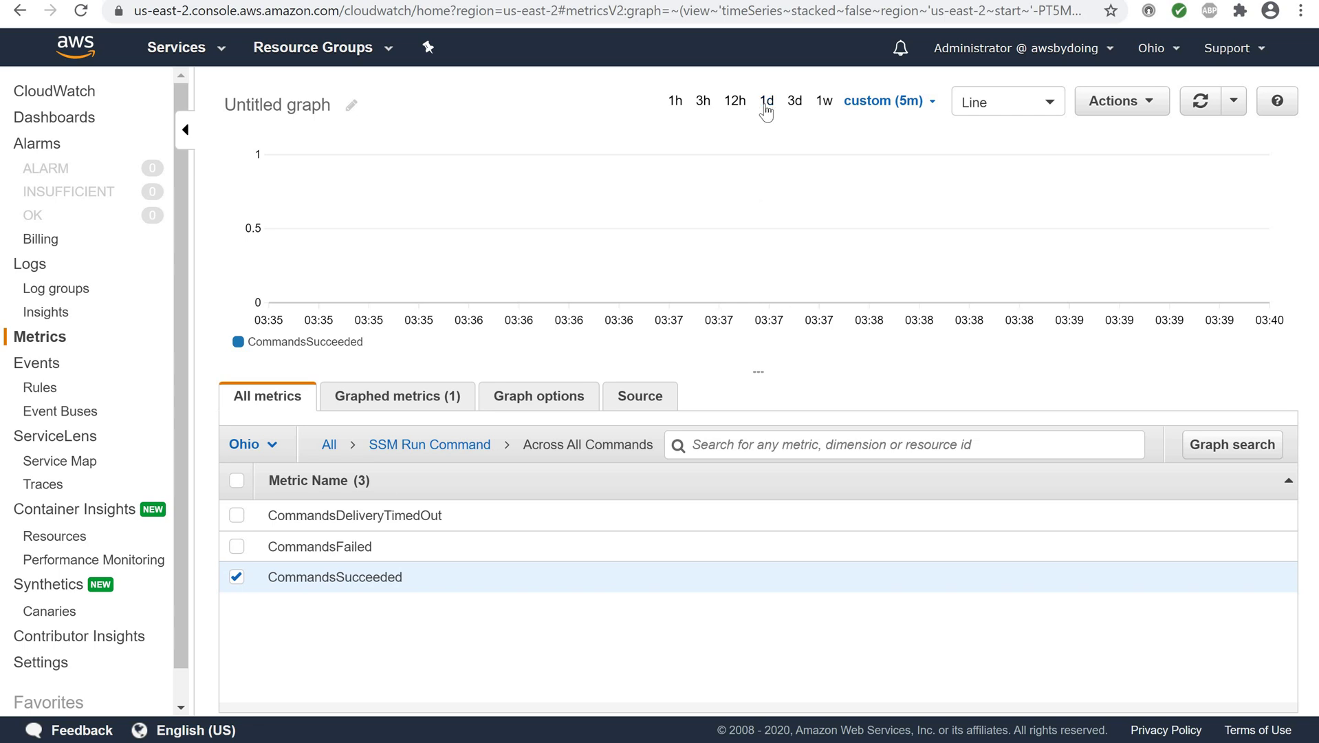
{"action": "left_click", "coordinate": [887, 101]}
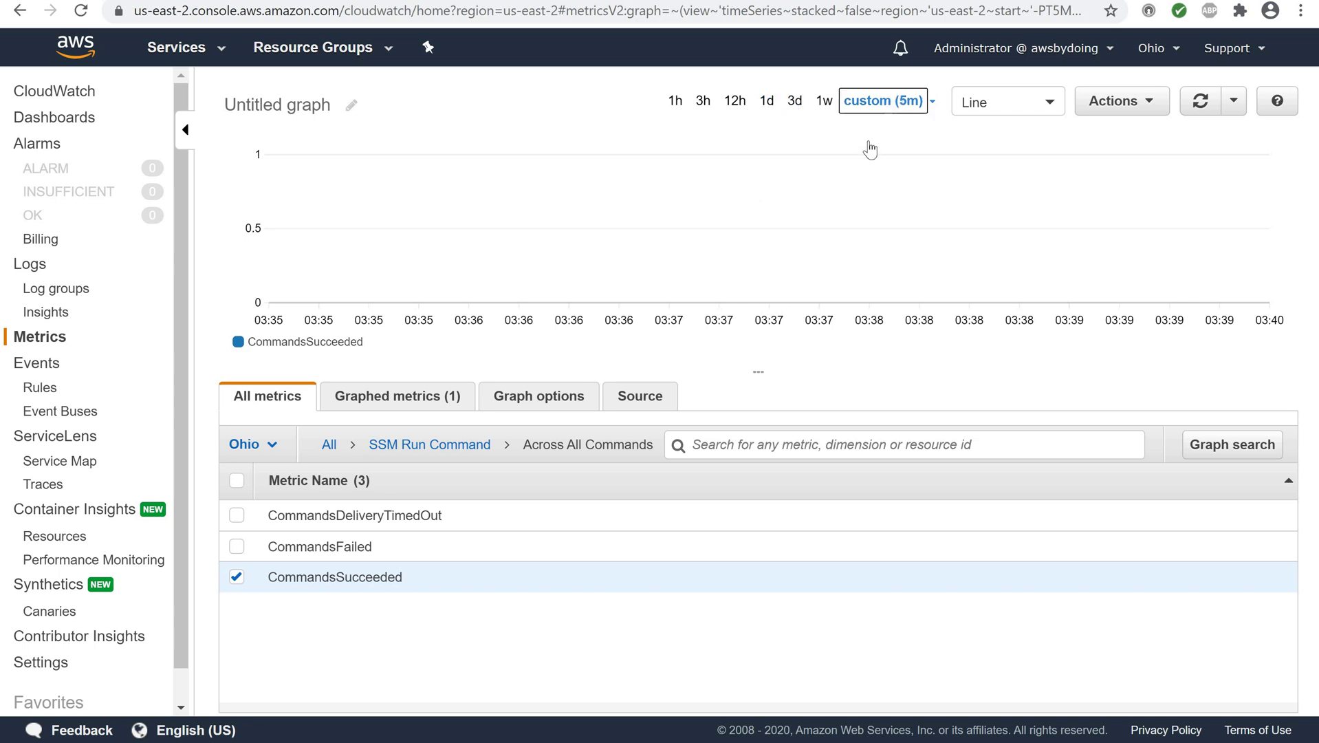
{"action": "left_click", "coordinate": [656, 186]}
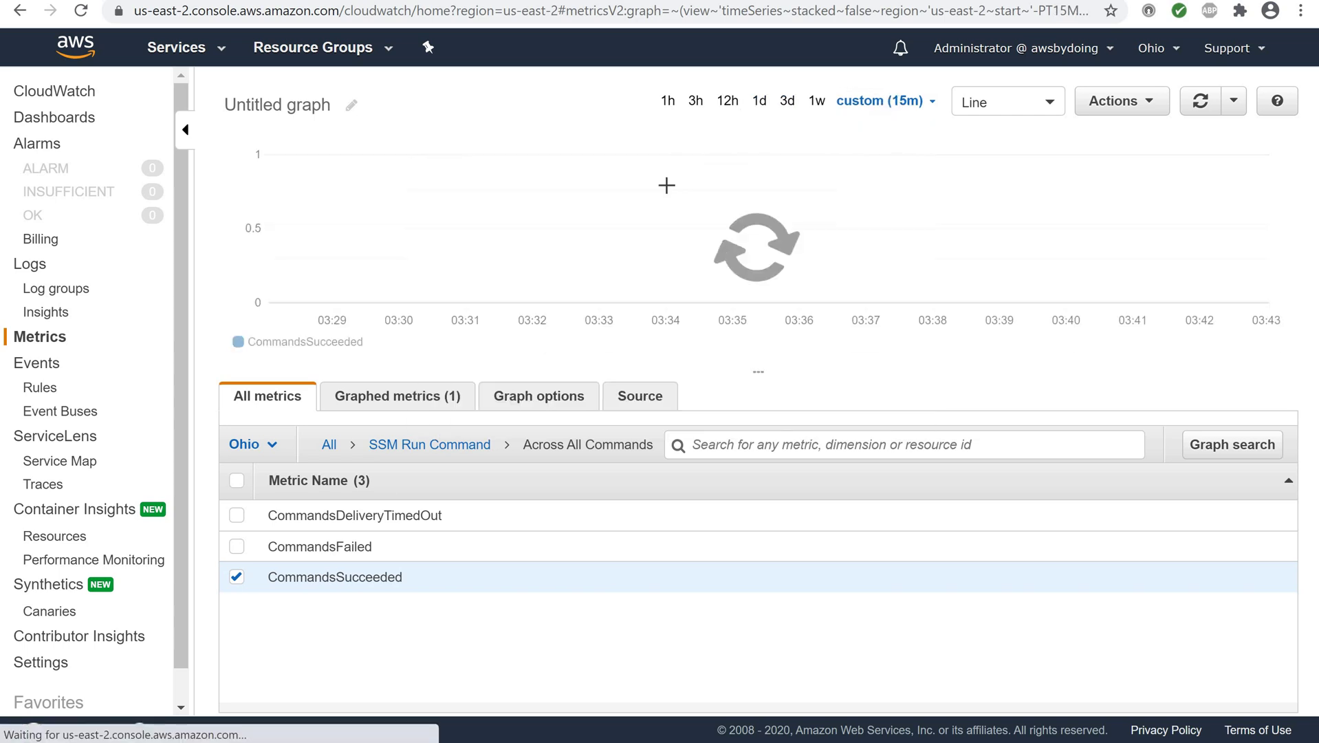
{"action": "mouse_move", "coordinate": [603, 235]}
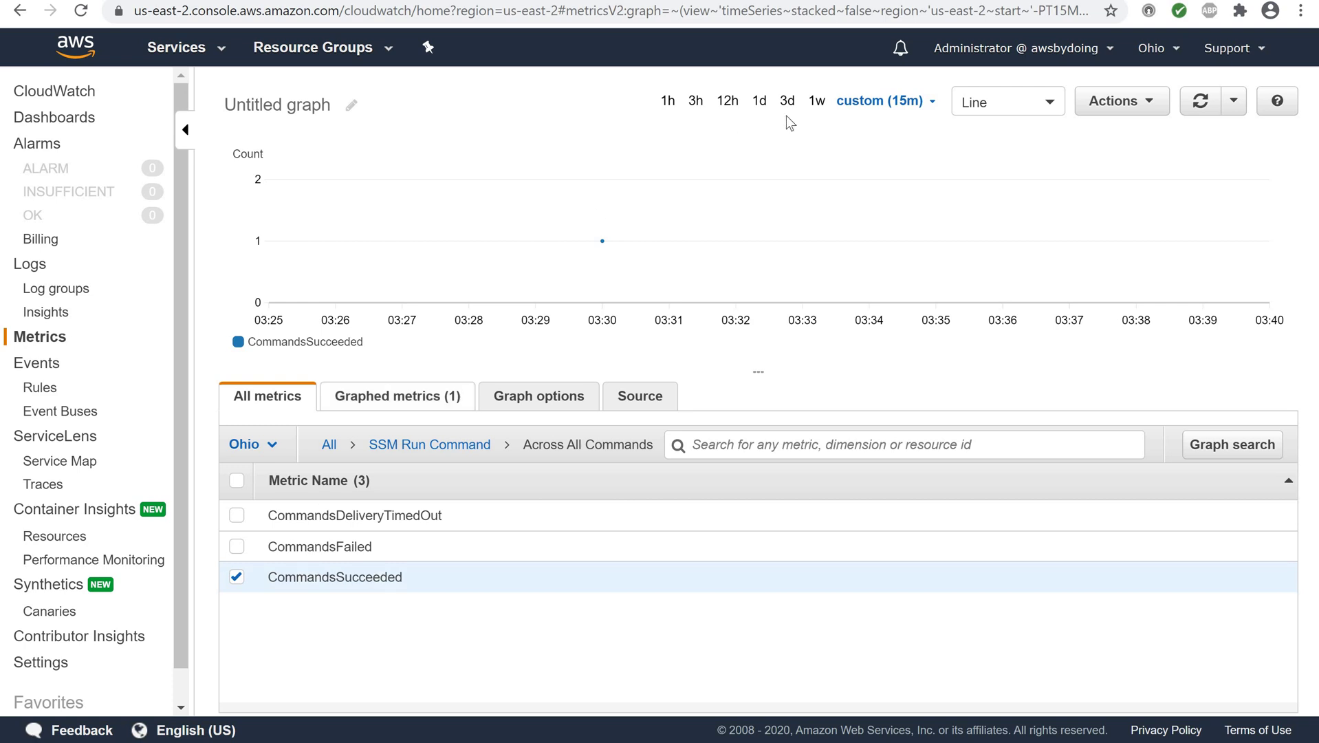
Step: Set the graph's time range to 30 minutes and briefly compare CommandsSucceeded with CommandsFailed
{"action": "left_click", "coordinate": [888, 103]}
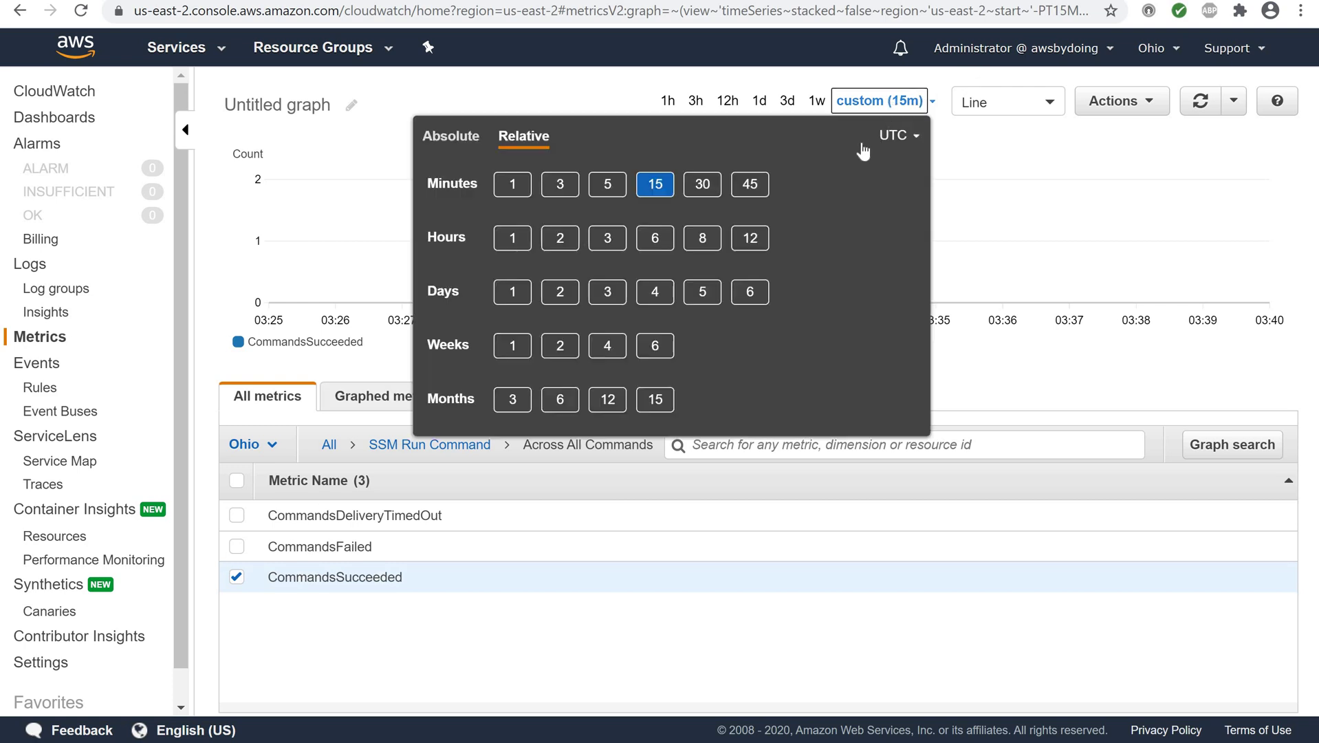
{"action": "left_click", "coordinate": [691, 185]}
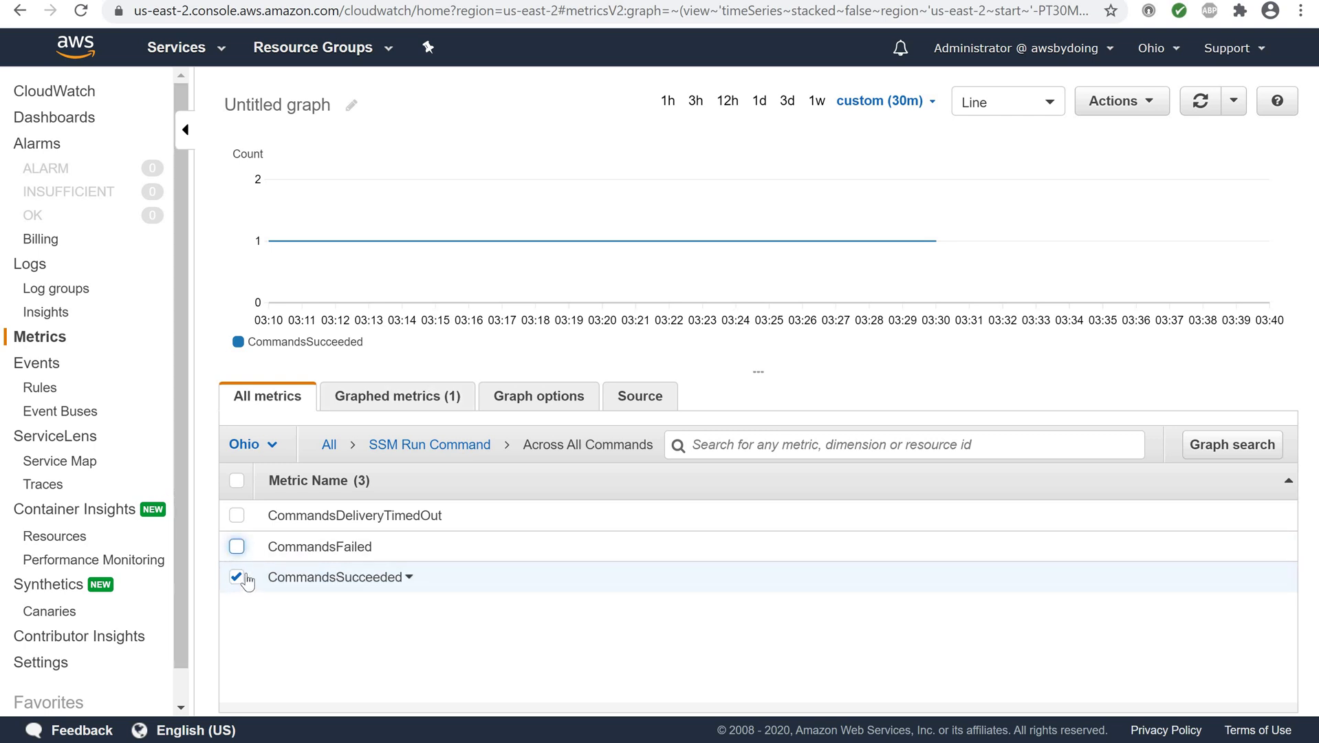
{"action": "left_click", "coordinate": [237, 547]}
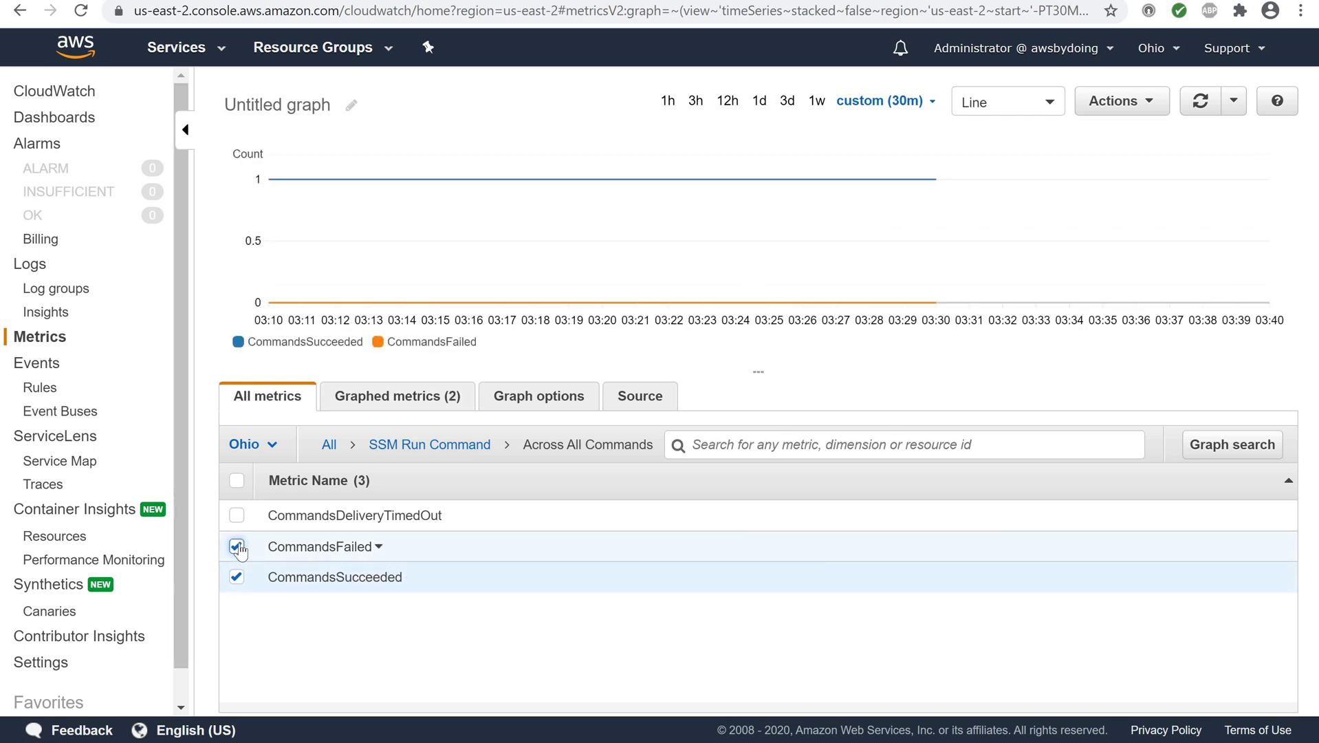
{"action": "left_click", "coordinate": [237, 547]}
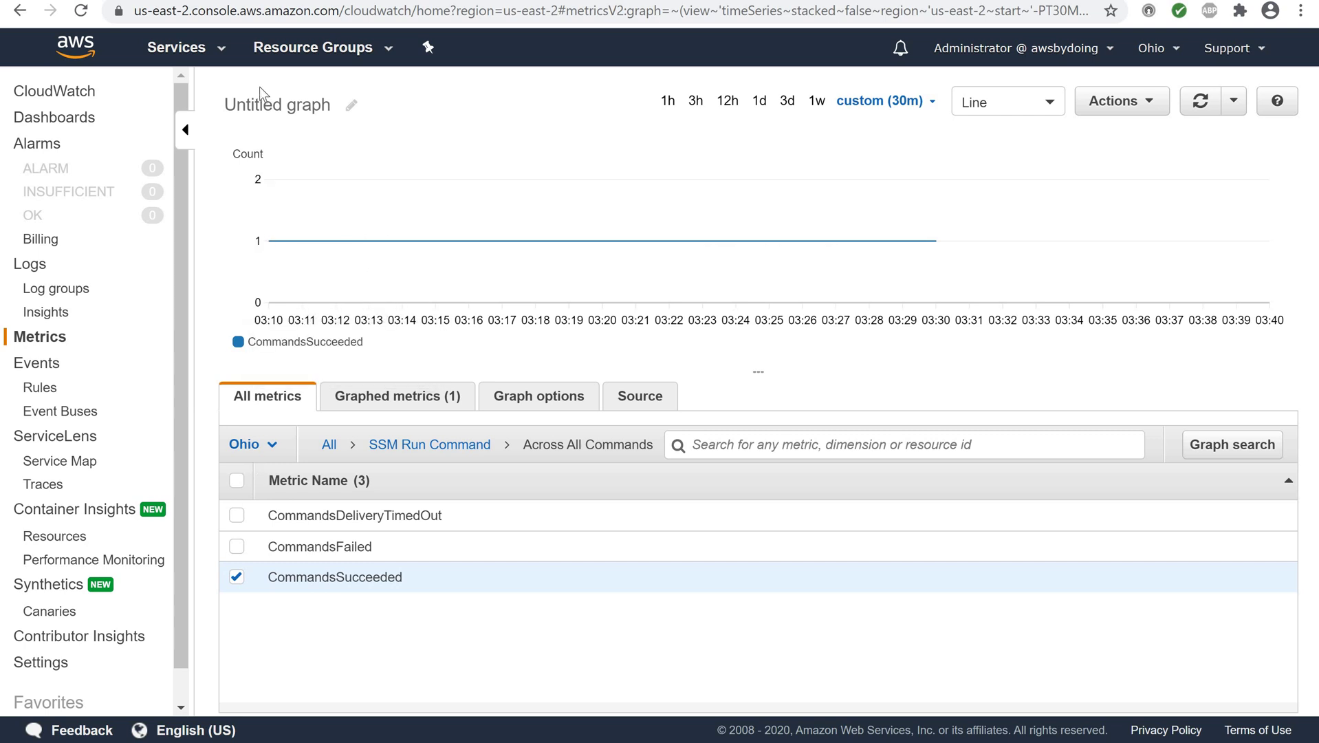
Step: Go to the EC2 service and open the list of running instances
{"action": "left_click", "coordinate": [188, 58]}
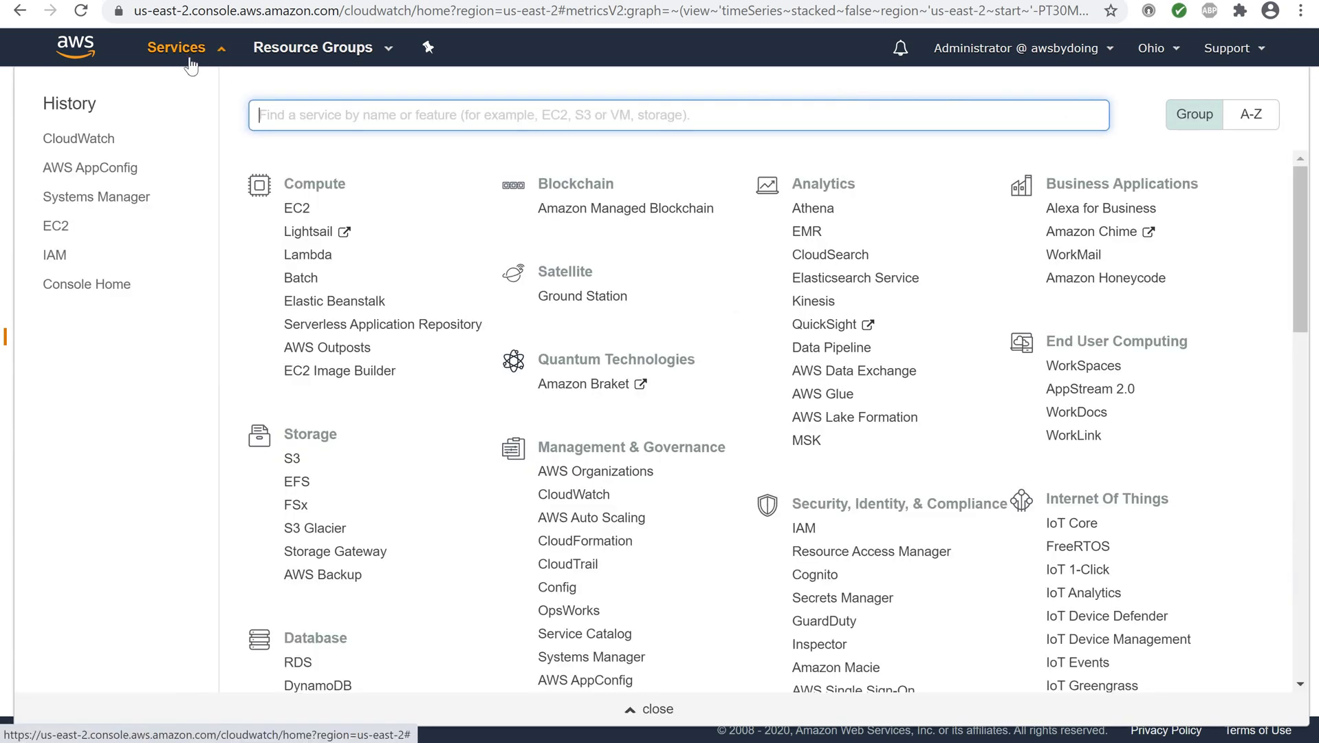
{"action": "left_click", "coordinate": [296, 216]}
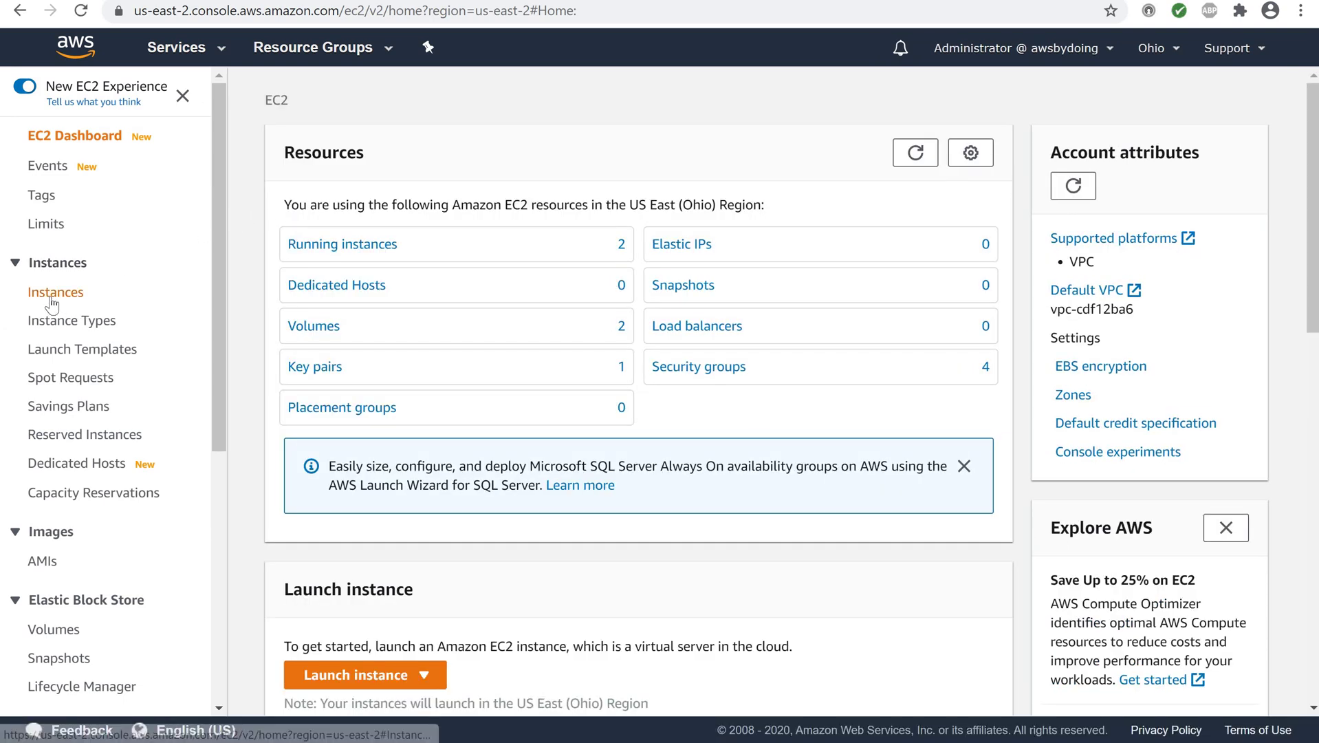
{"action": "left_click", "coordinate": [341, 248]}
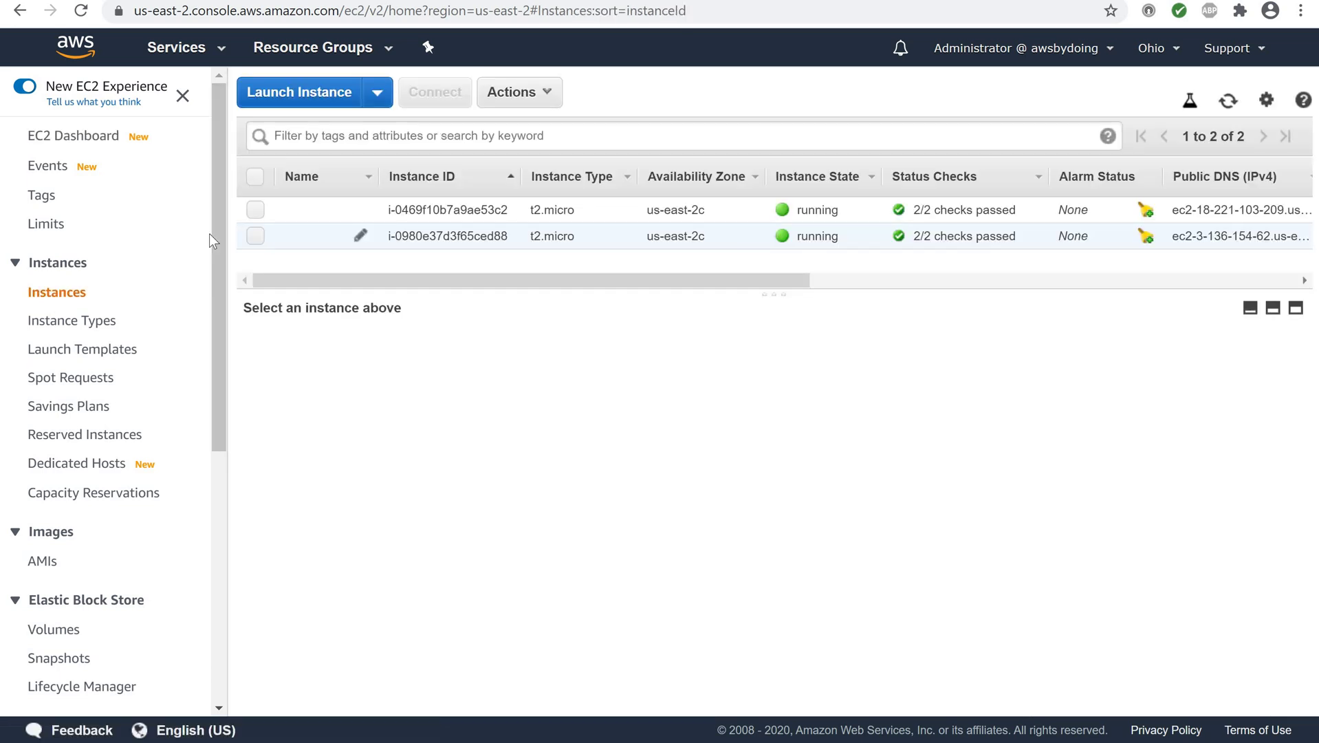
Step: Select both t2.micro instances and terminate them, confirming the termination
{"action": "left_click", "coordinate": [255, 211]}
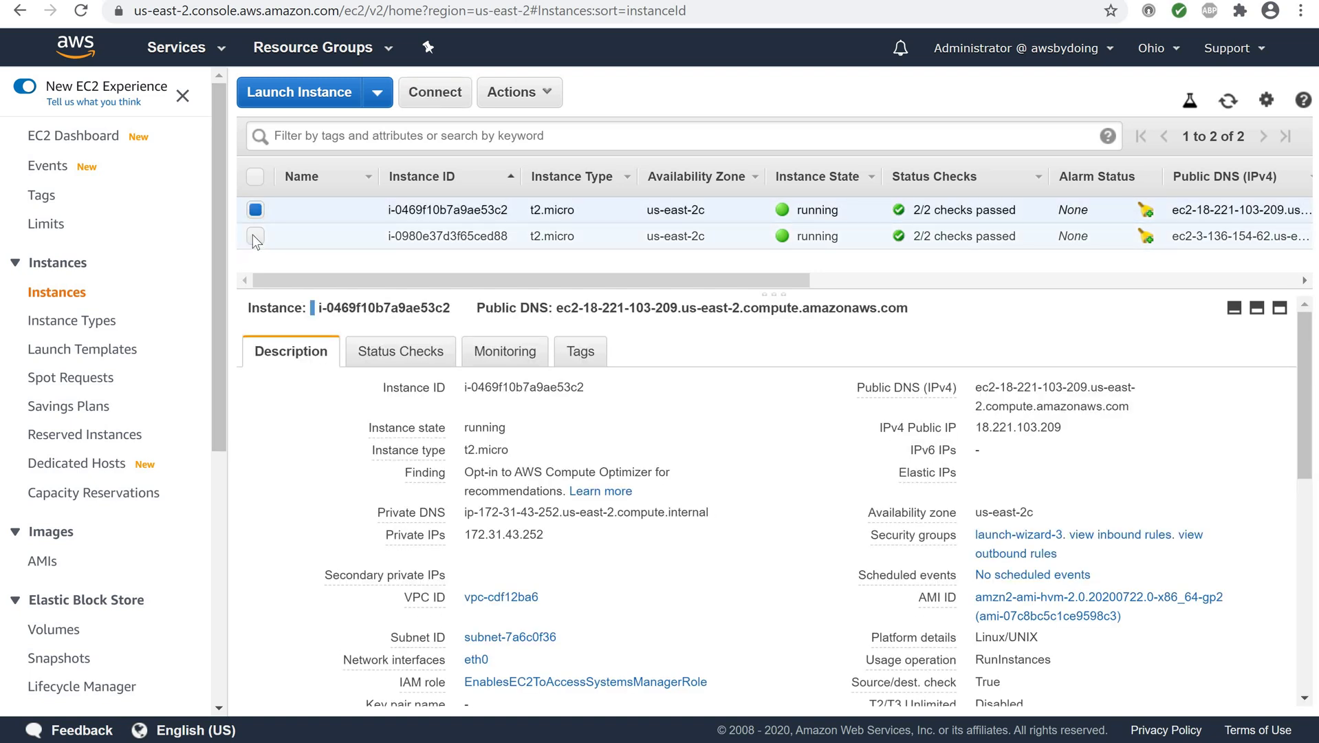
{"action": "left_click", "coordinate": [254, 236]}
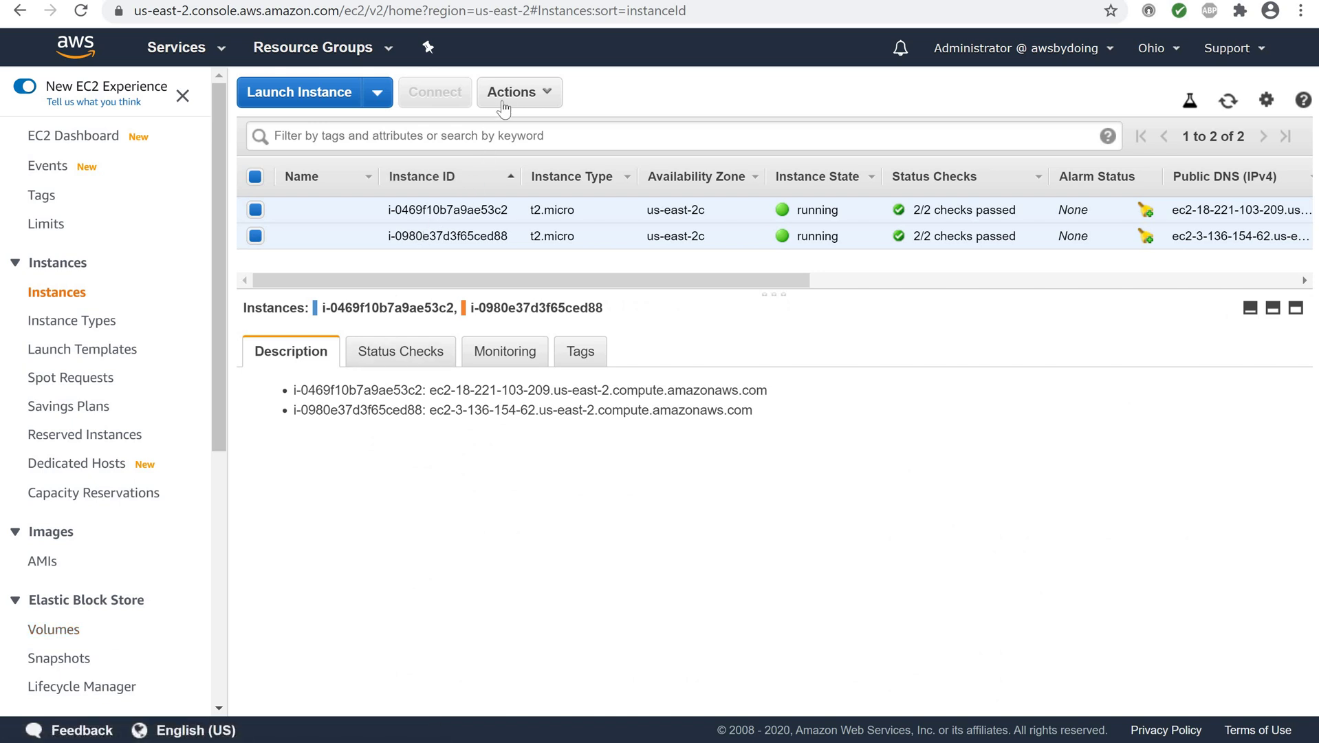
{"action": "left_click", "coordinate": [514, 93]}
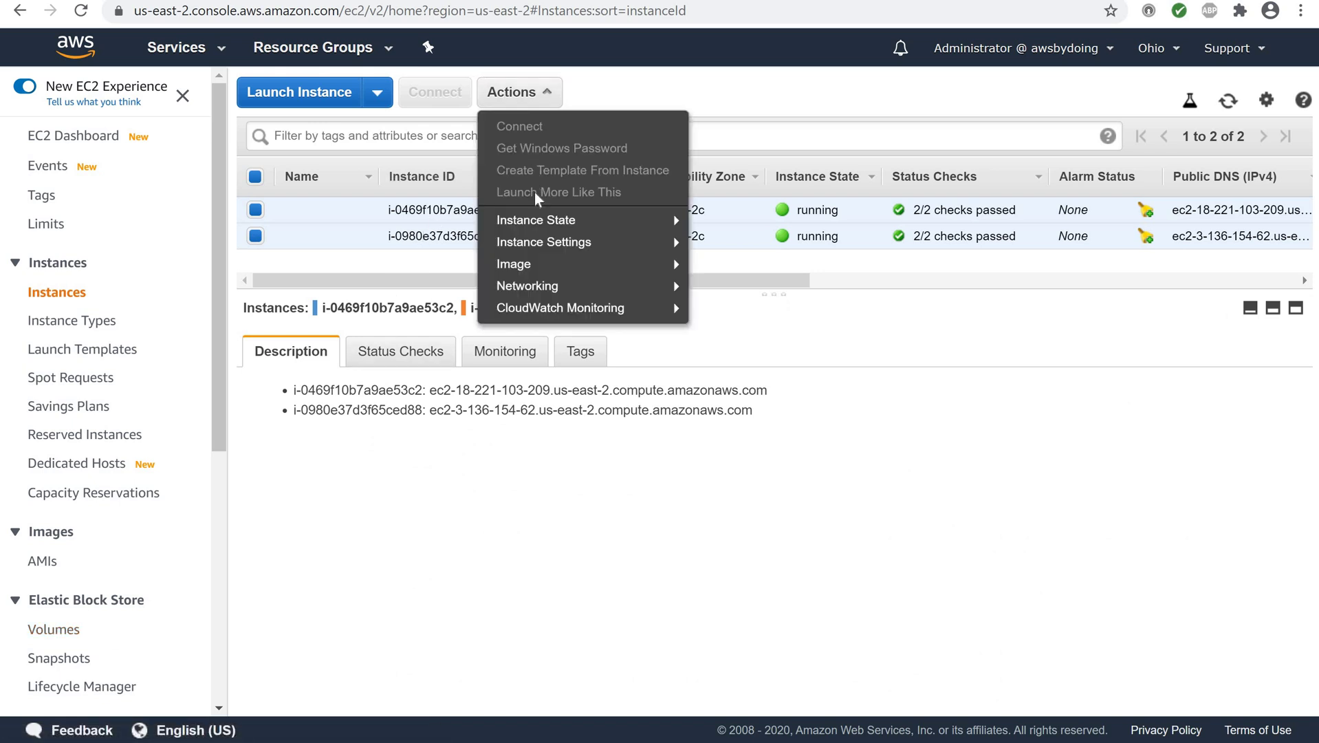
{"action": "mouse_move", "coordinate": [543, 223]}
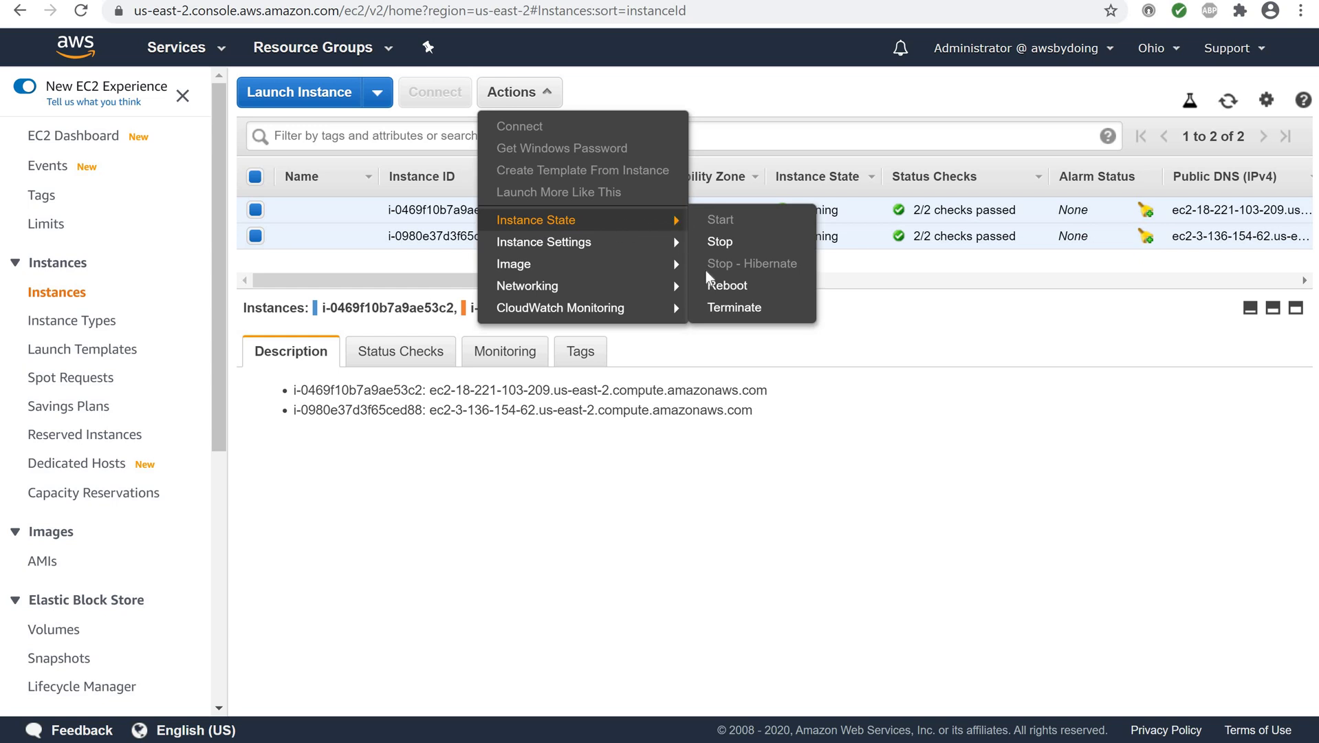
{"action": "left_click", "coordinate": [730, 311]}
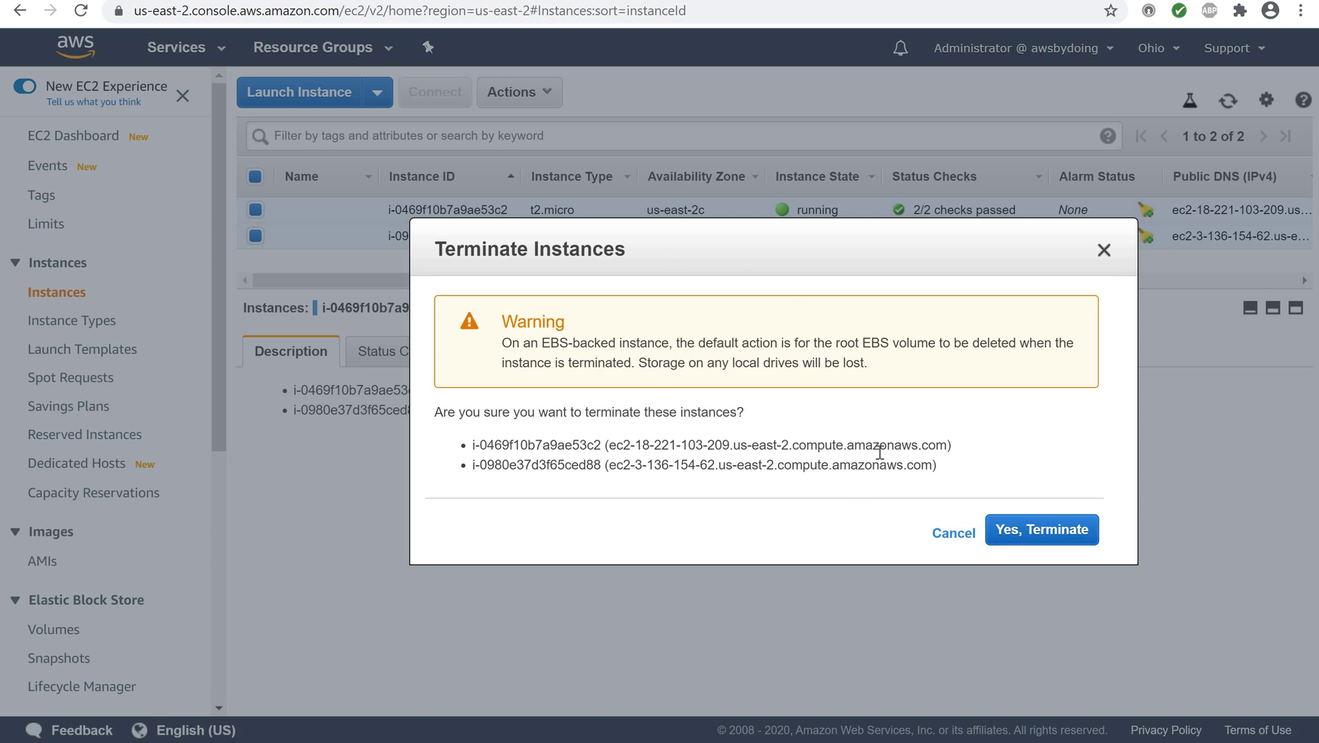
{"action": "left_click", "coordinate": [1016, 535]}
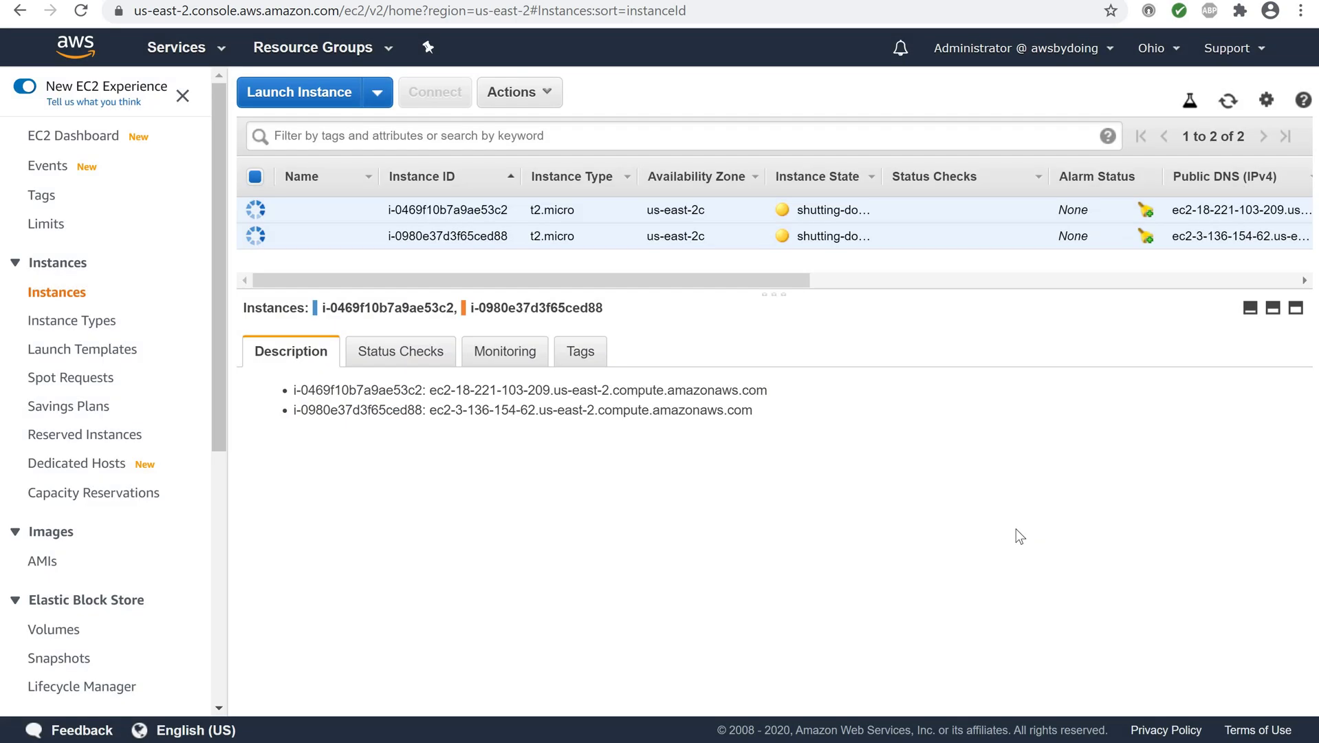